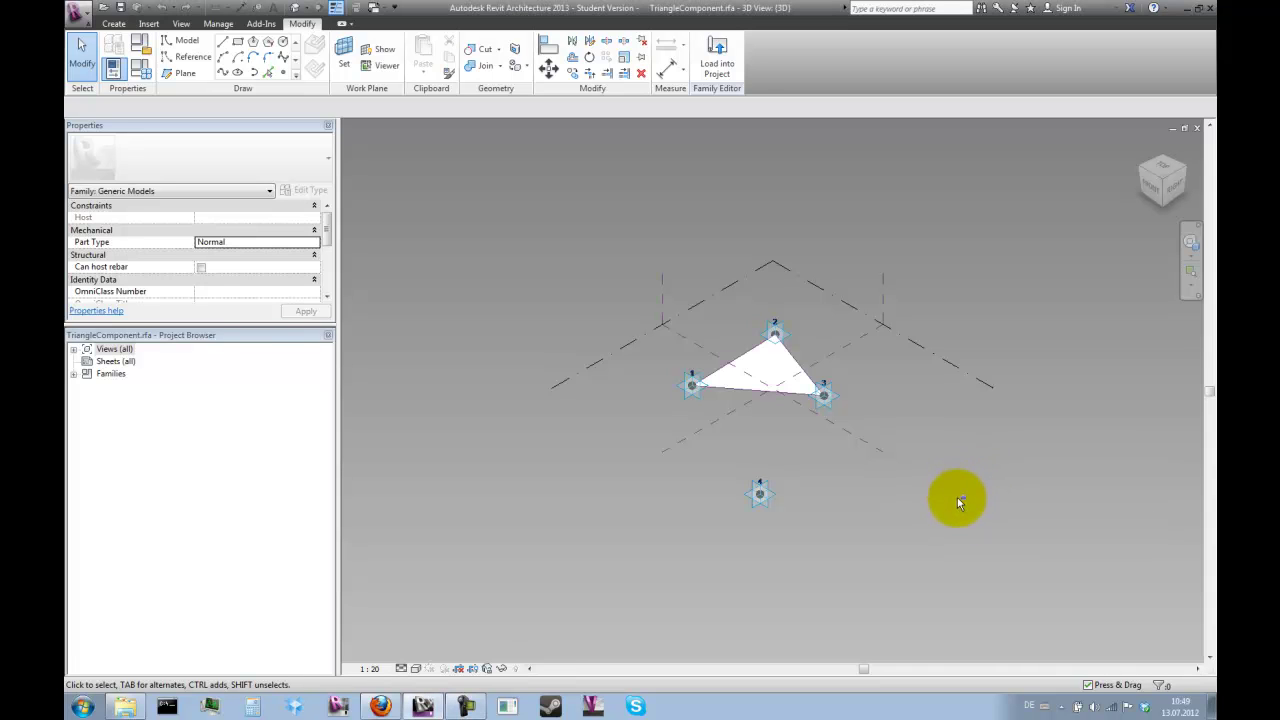
Orbit the 3D view around the triangle component and preview its line chain.
middle_click_drag(943, 514, 895, 466, "shift")
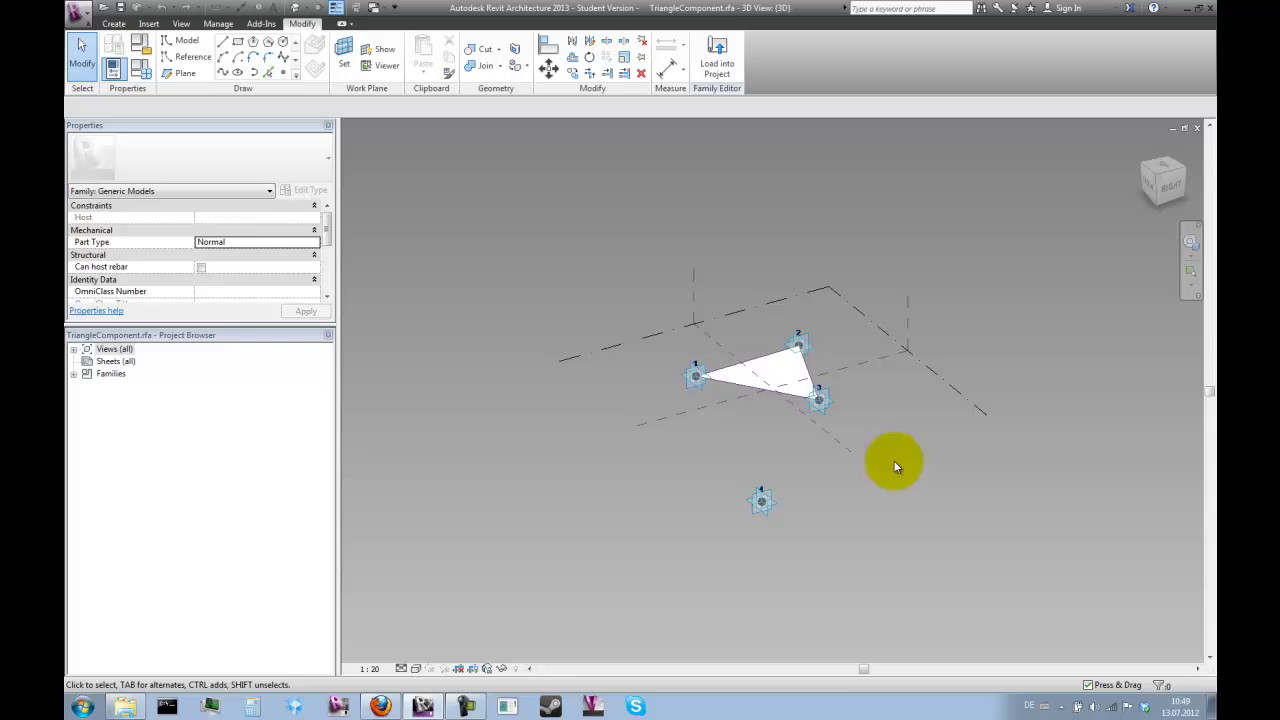
middle_click_drag(743, 463, 750, 465, "shift")
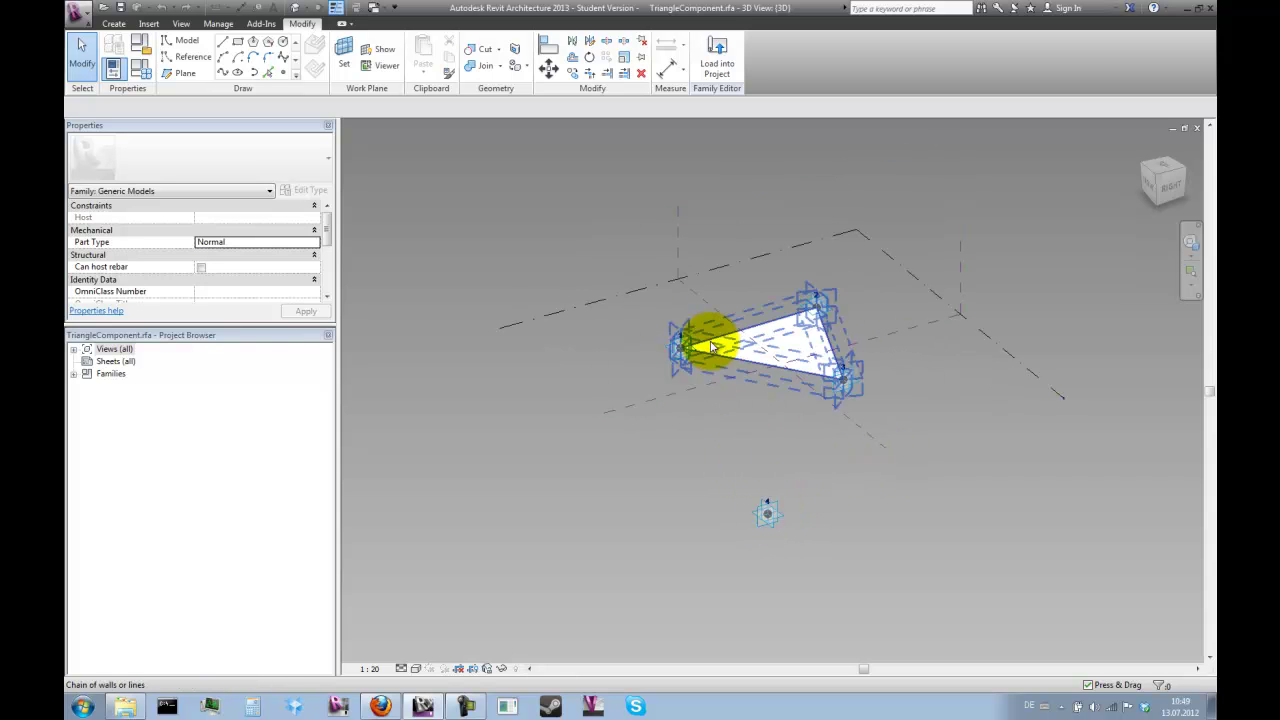
key("Tab")
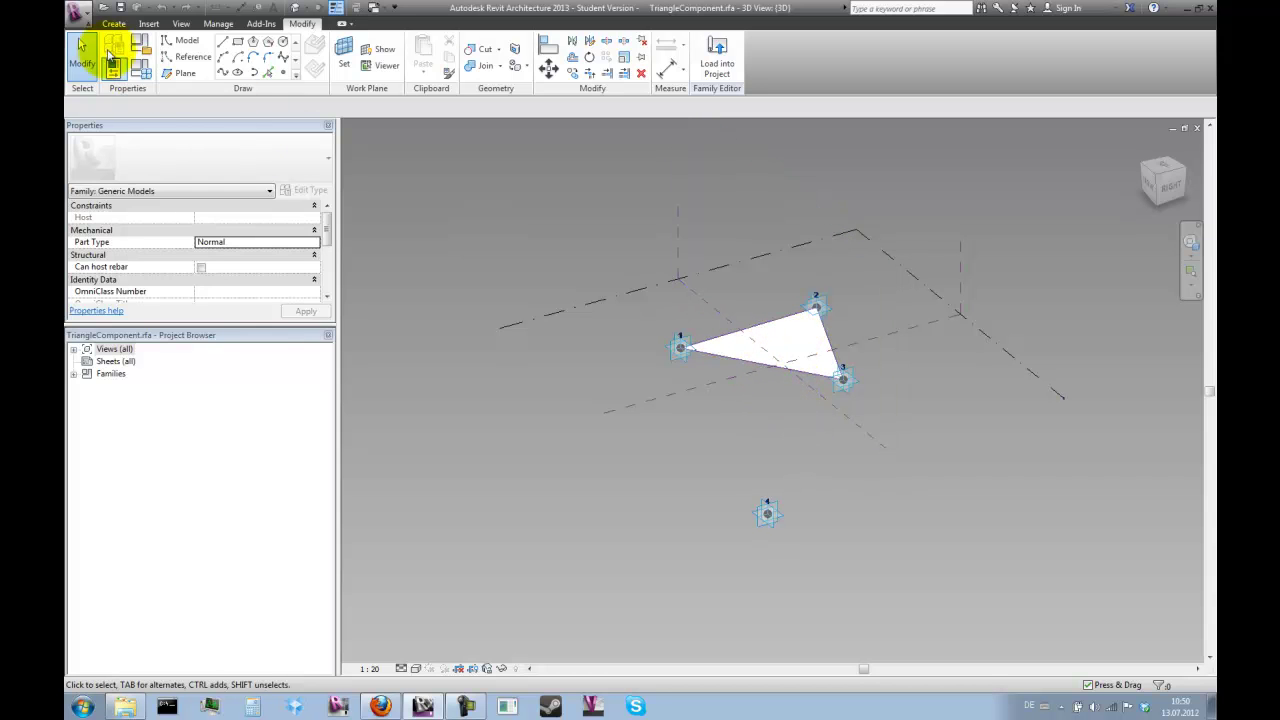
Save the family as GeodesicProjection2v.rfa on the Desktop, overwriting the existing file.
left_click(79, 13)
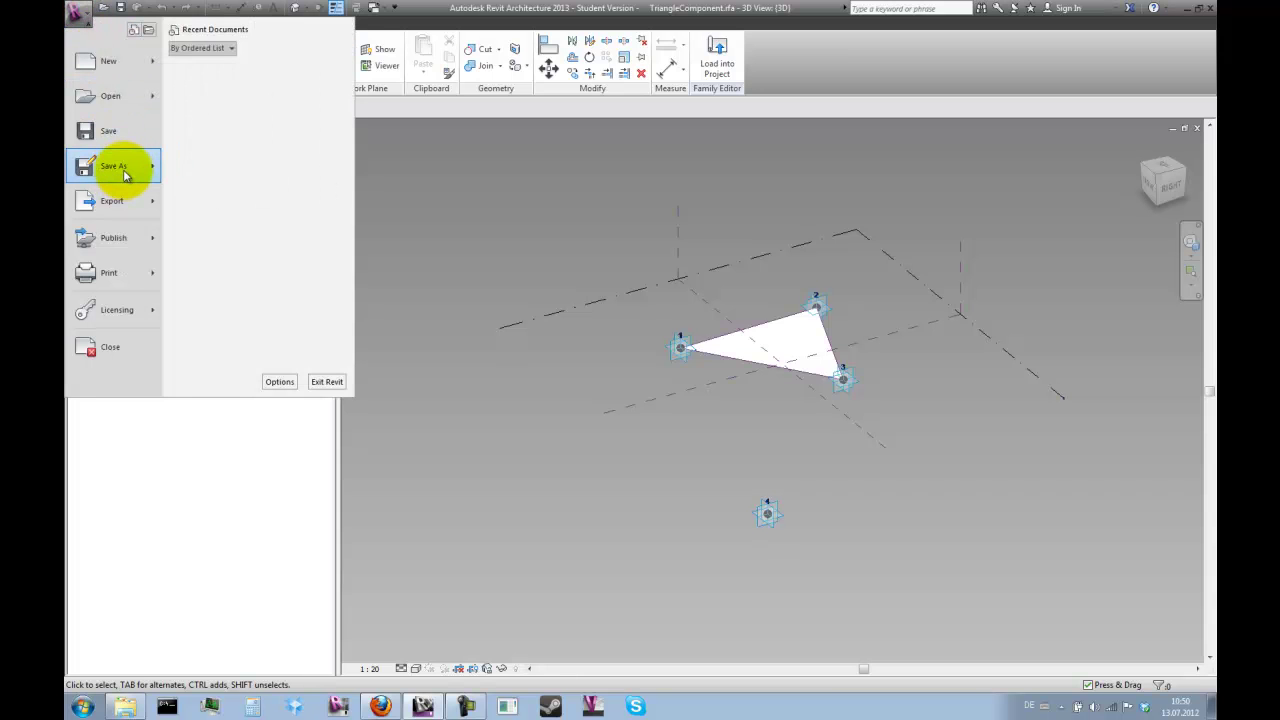
left_click(238, 132)
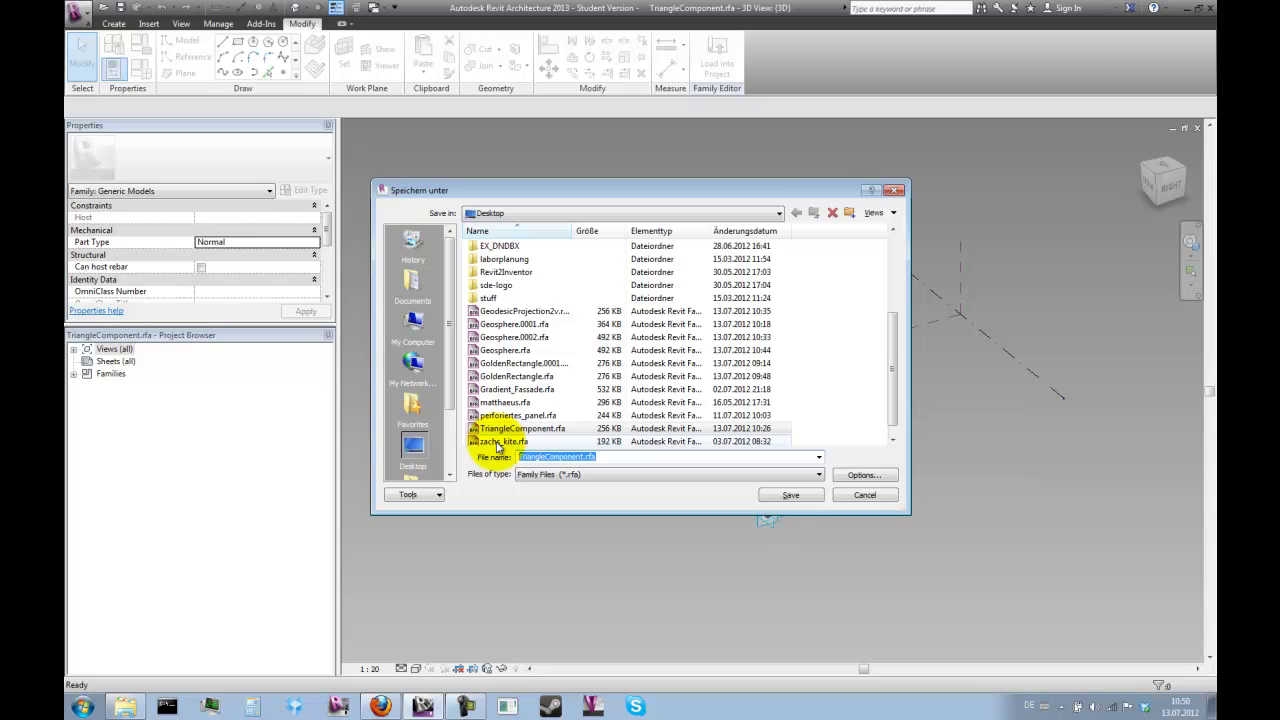
type("Geo")
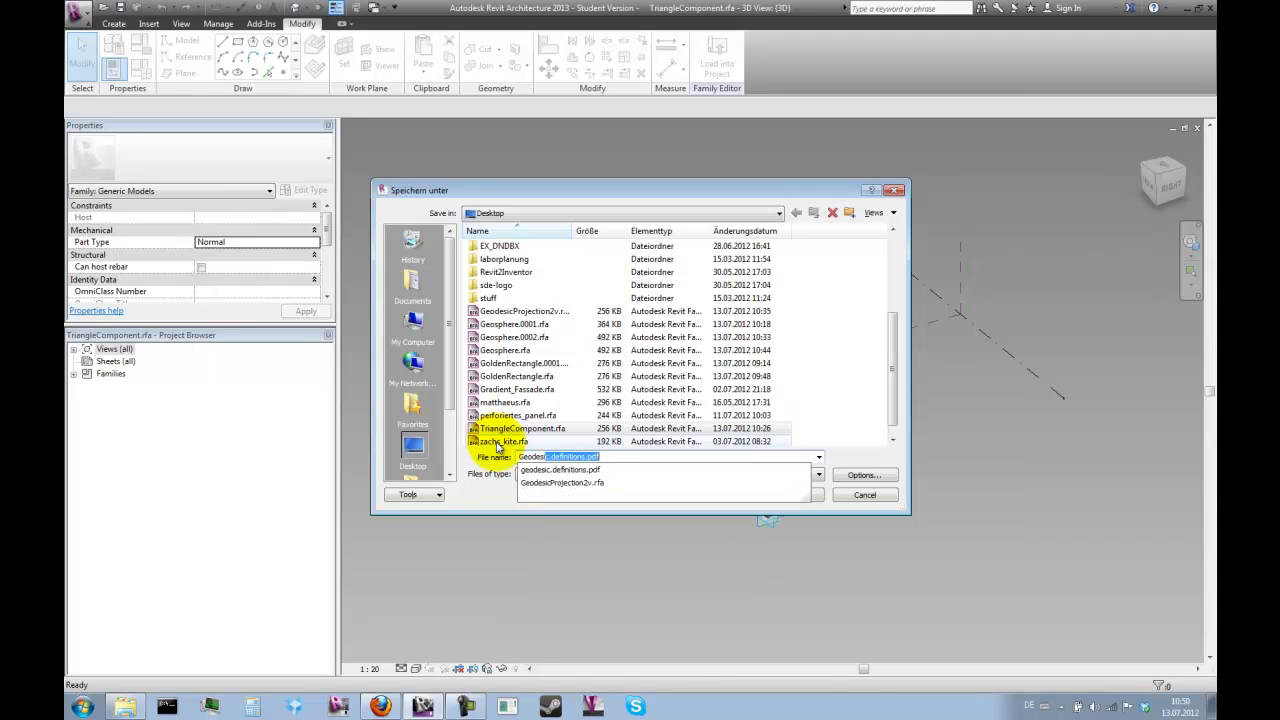
type("desicProjec")
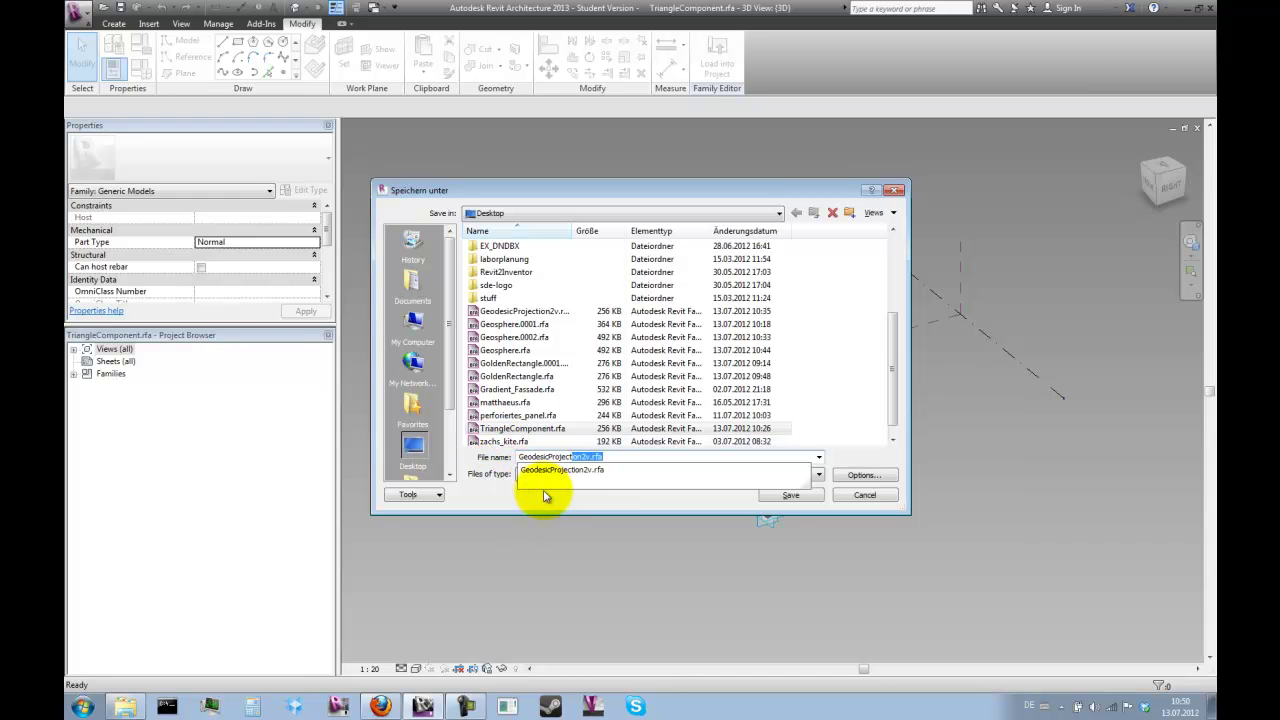
left_click(569, 474)
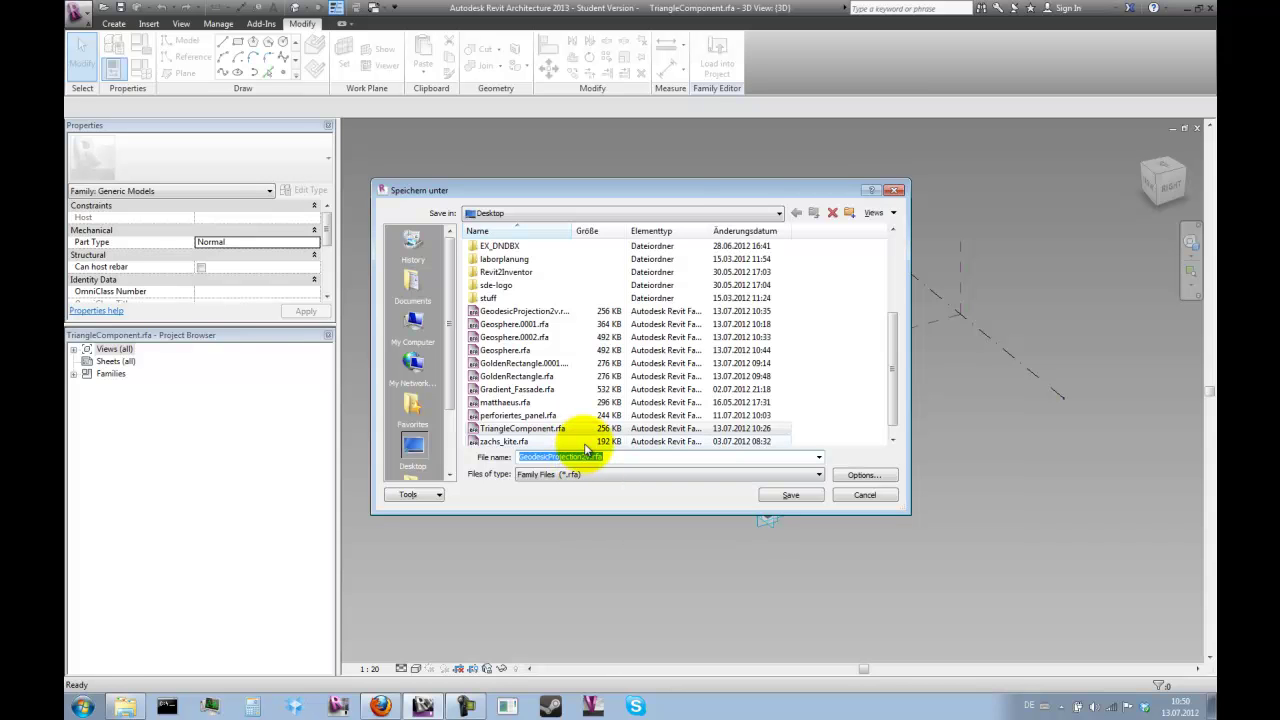
left_click_drag(684, 193, 432, 111)
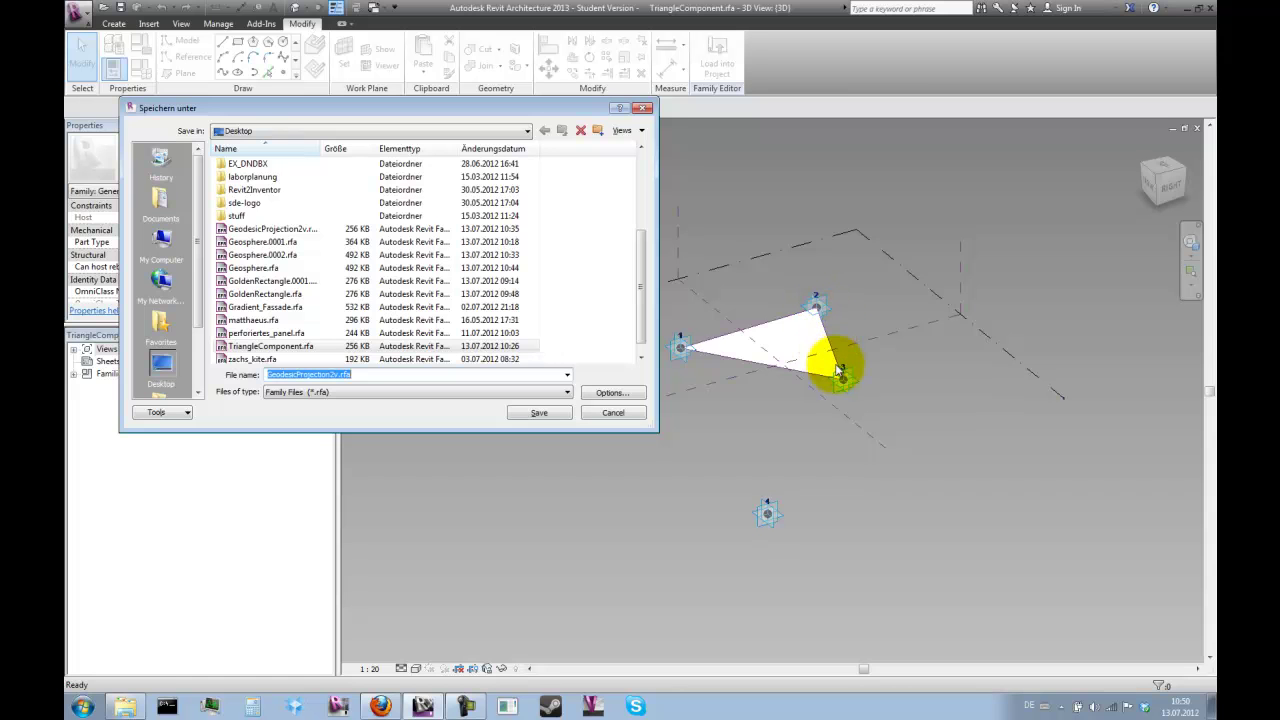
left_click(539, 414)
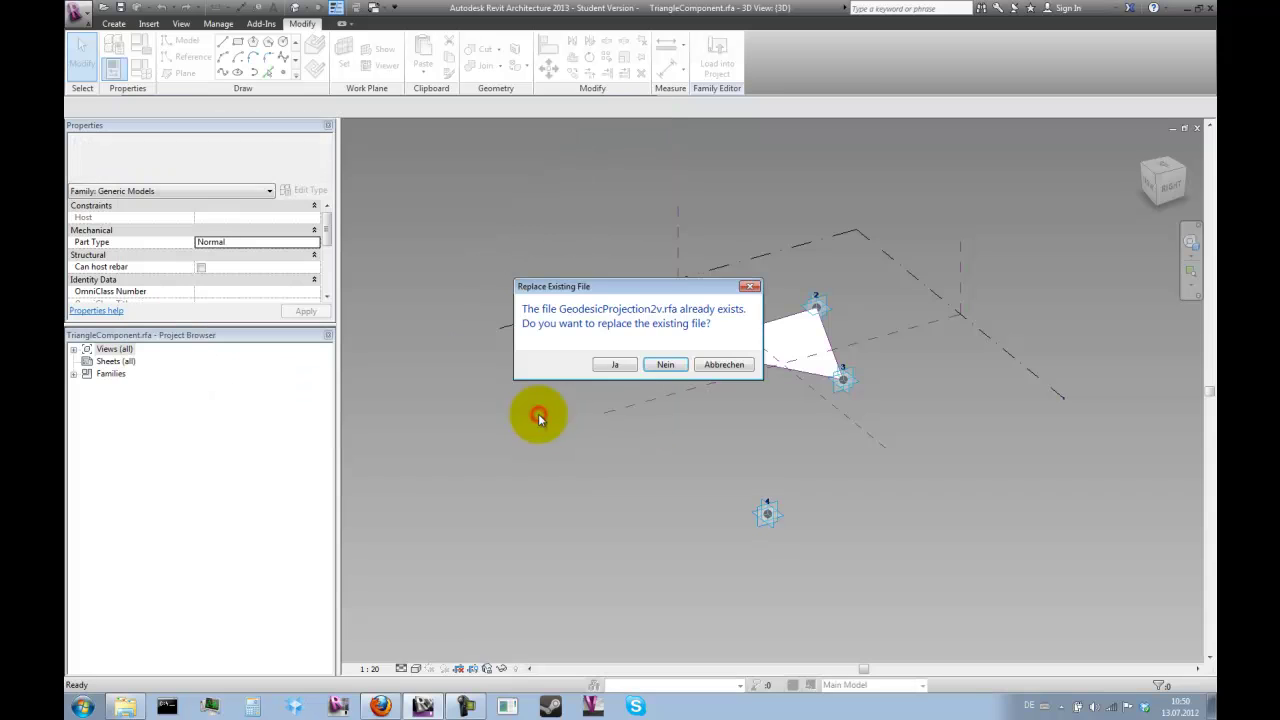
left_click(615, 365)
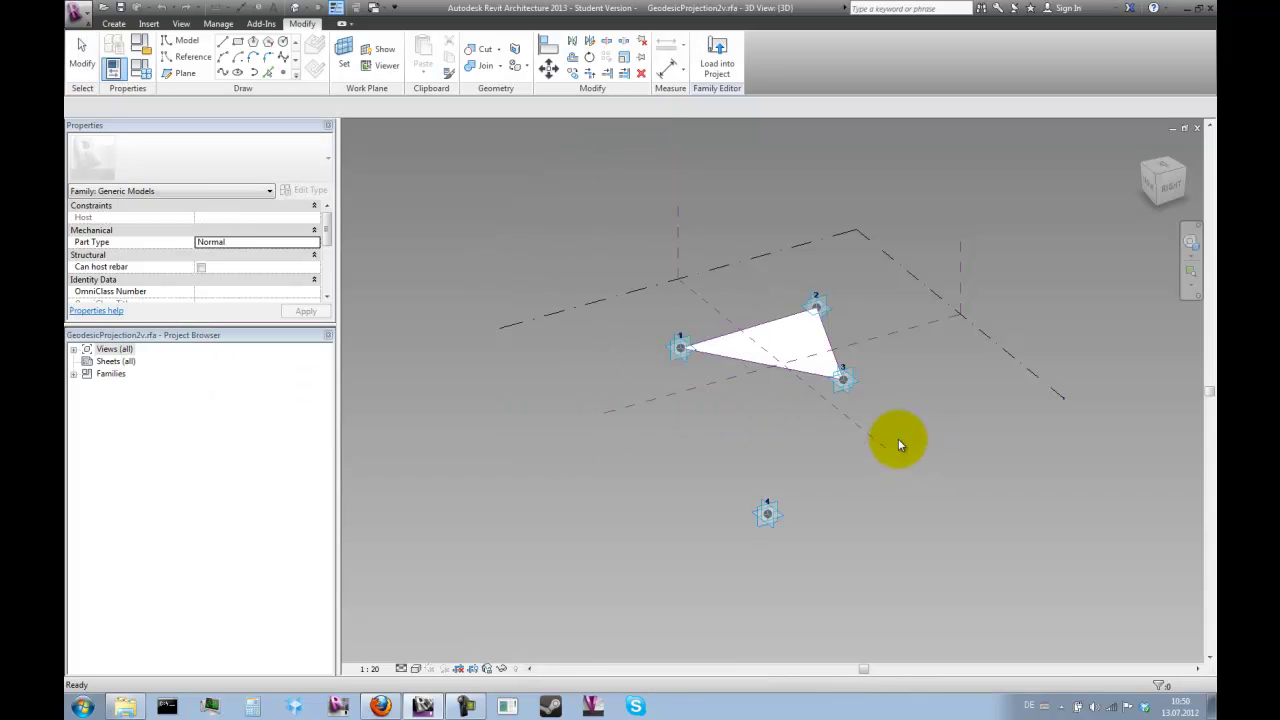
Delete the triangle's solid surface form, keeping its three outline lines.
mouse_move(919, 426)
middle_mouse_down("shift")
mouse_move(928, 434)
mouse_move(880, 366)
mouse_move(911, 434)
mouse_move(951, 409)
mouse_move(937, 417)
mouse_move(957, 423)
mouse_move(933, 416)
middle_mouse_up("shift")
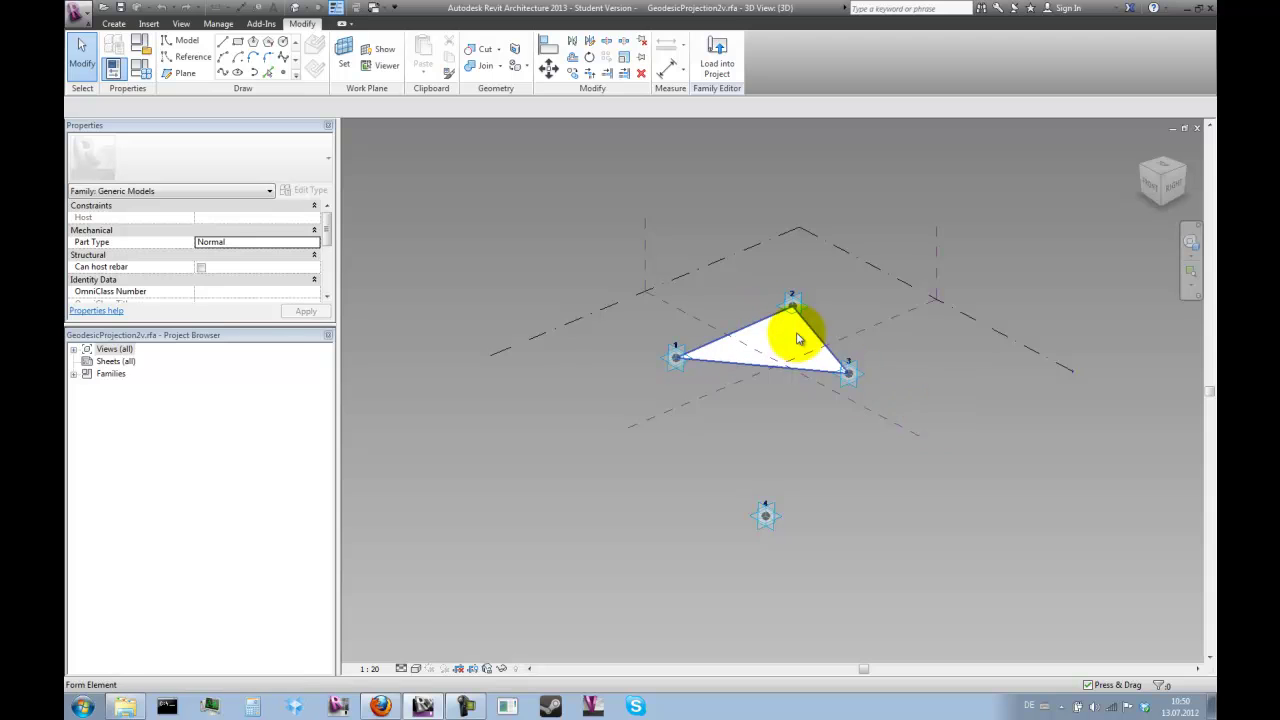
scroll(797, 325, "up", 2)
key("Tab")
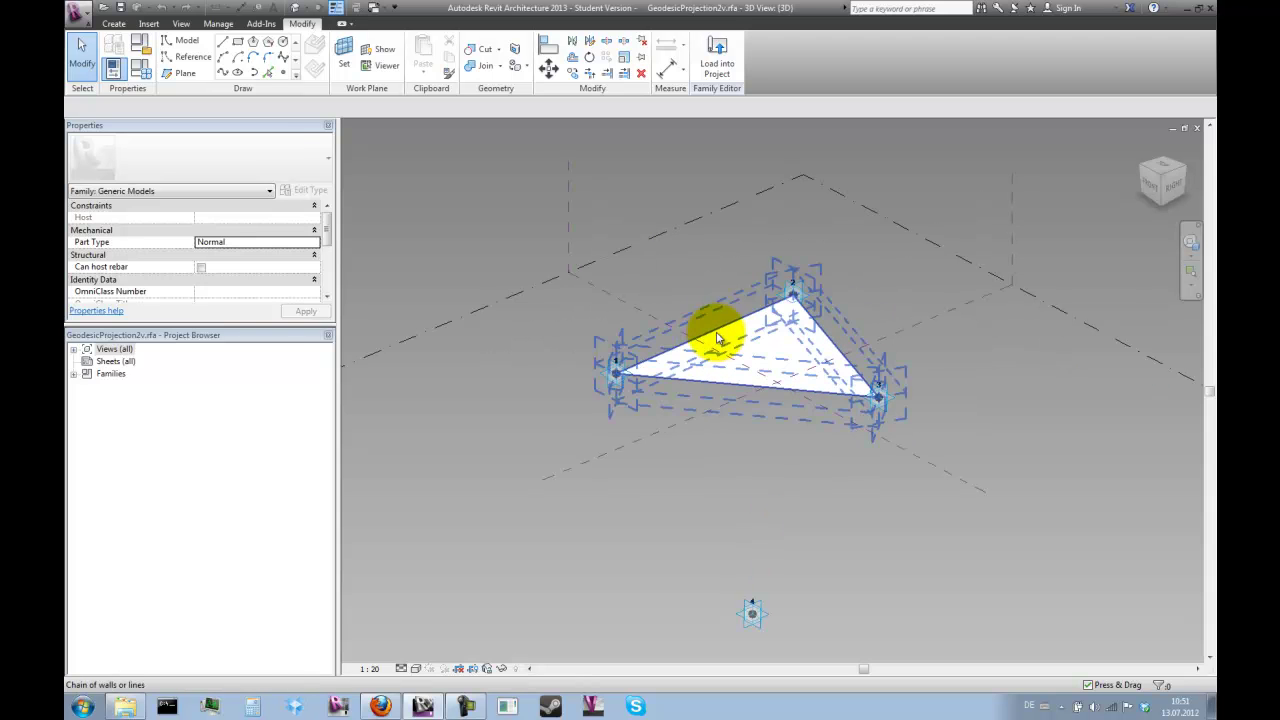
key("Tab")
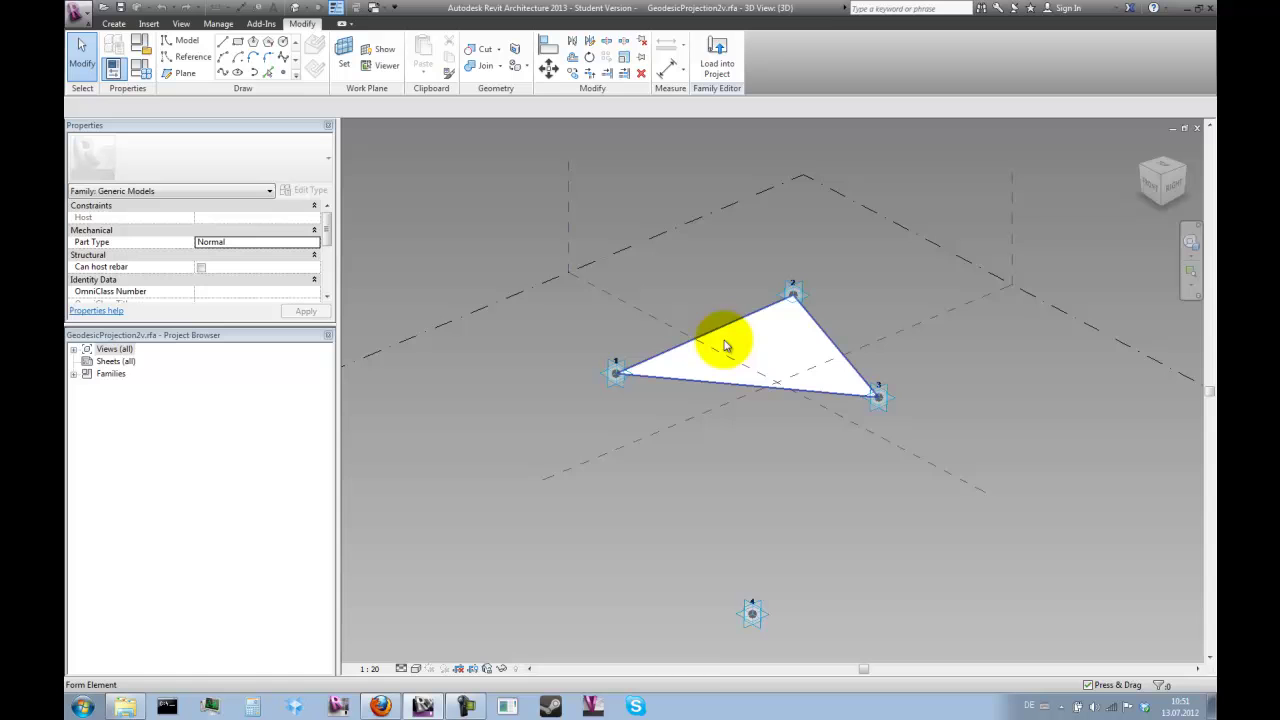
left_click(771, 354)
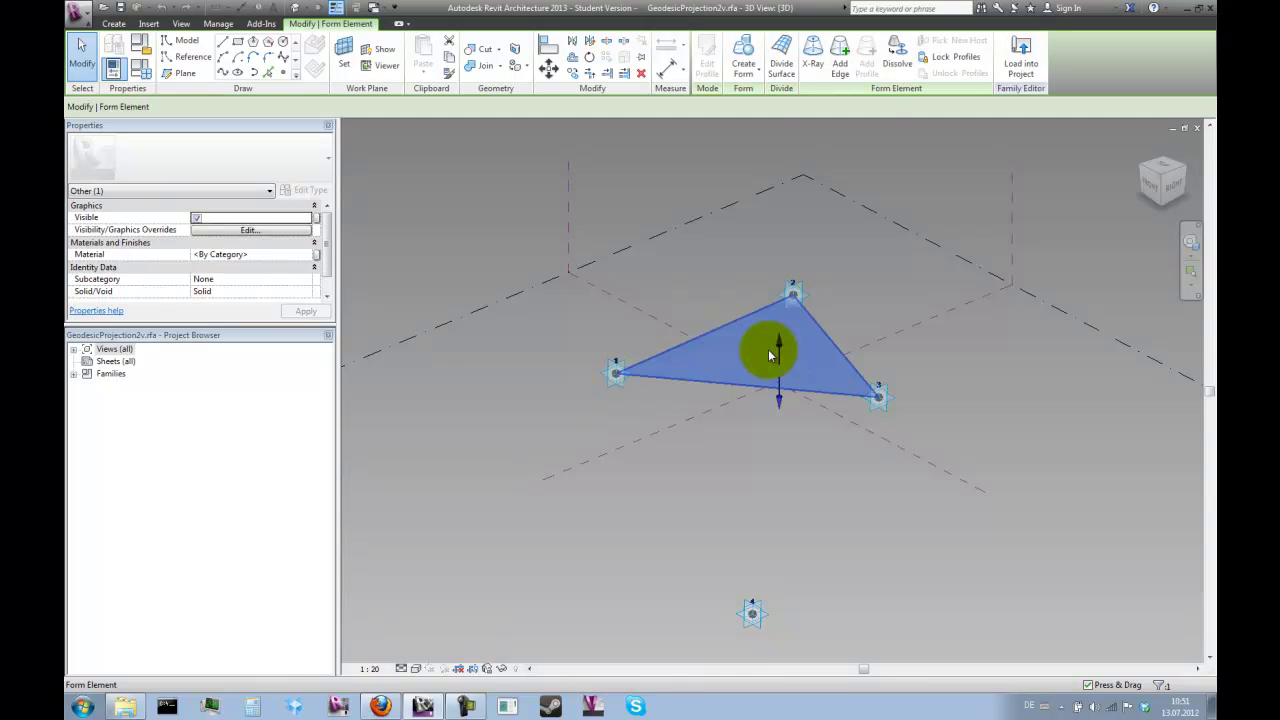
key("Delete")
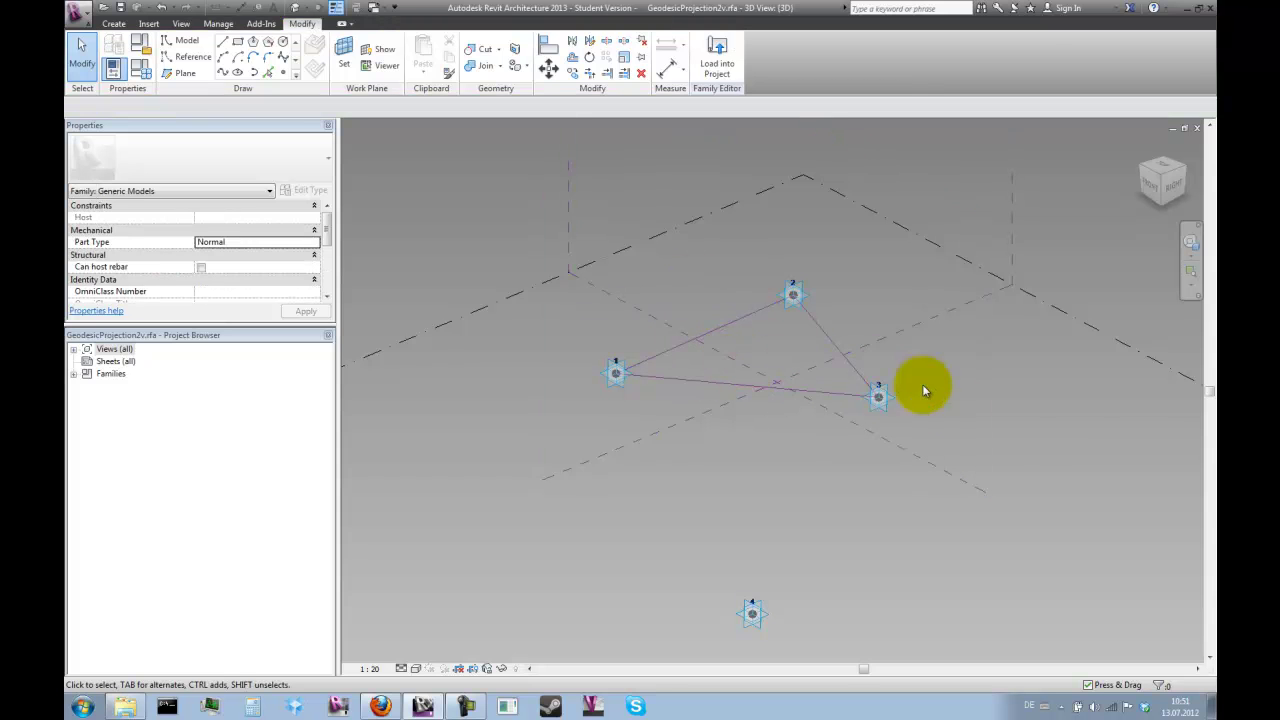
Orbit the view and inspect the remaining line chain between points 1, 2 and 3.
middle_click_drag(1011, 458, 960, 458, "shift")
key("Tab")
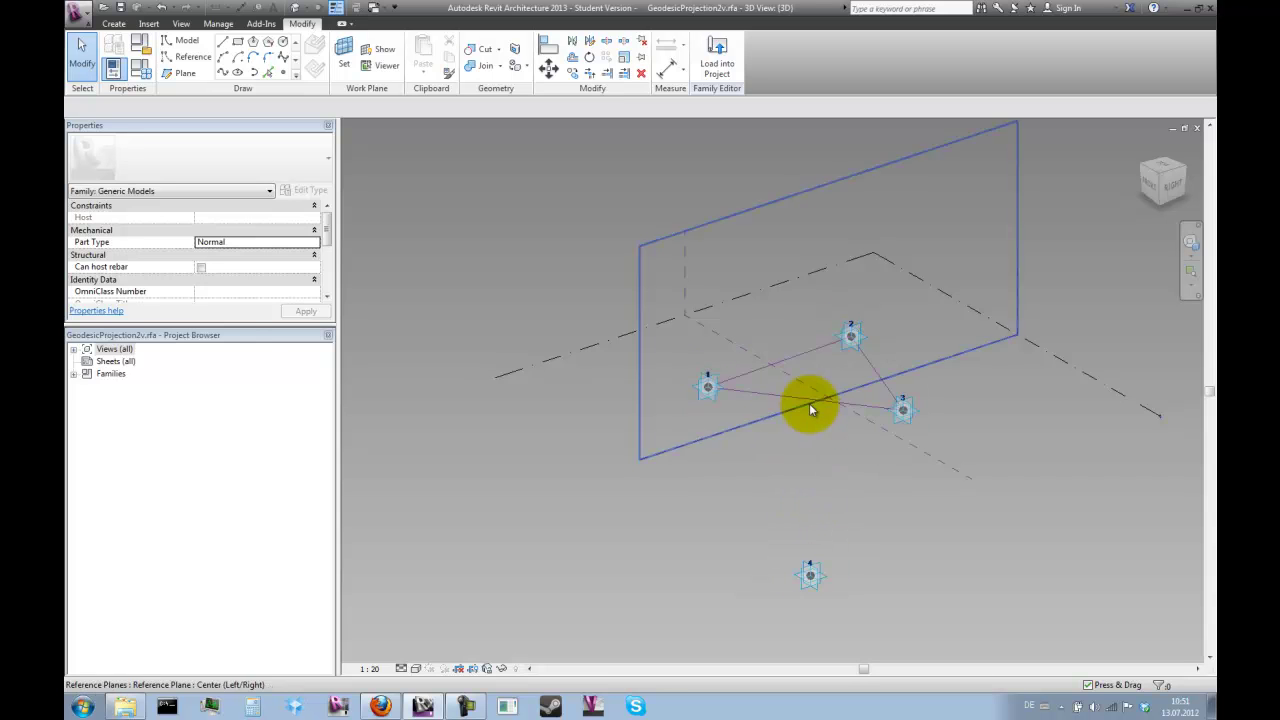
key("Tab")
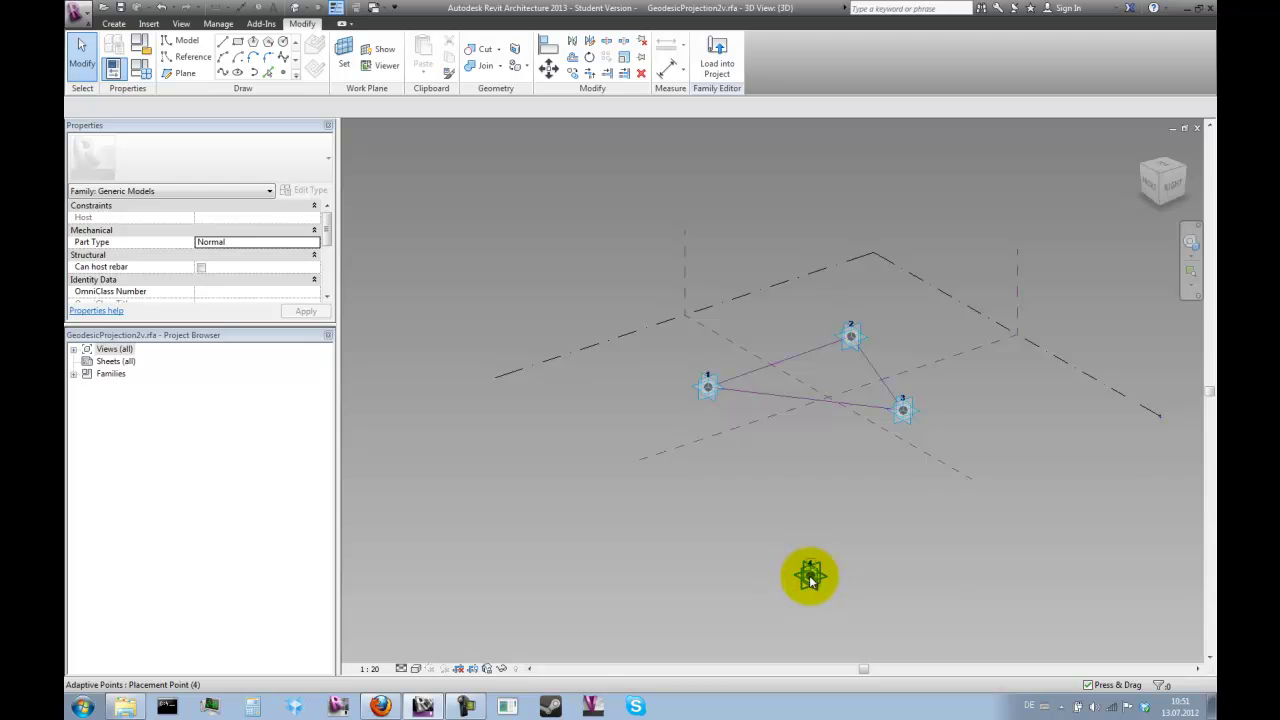
key("Tab")
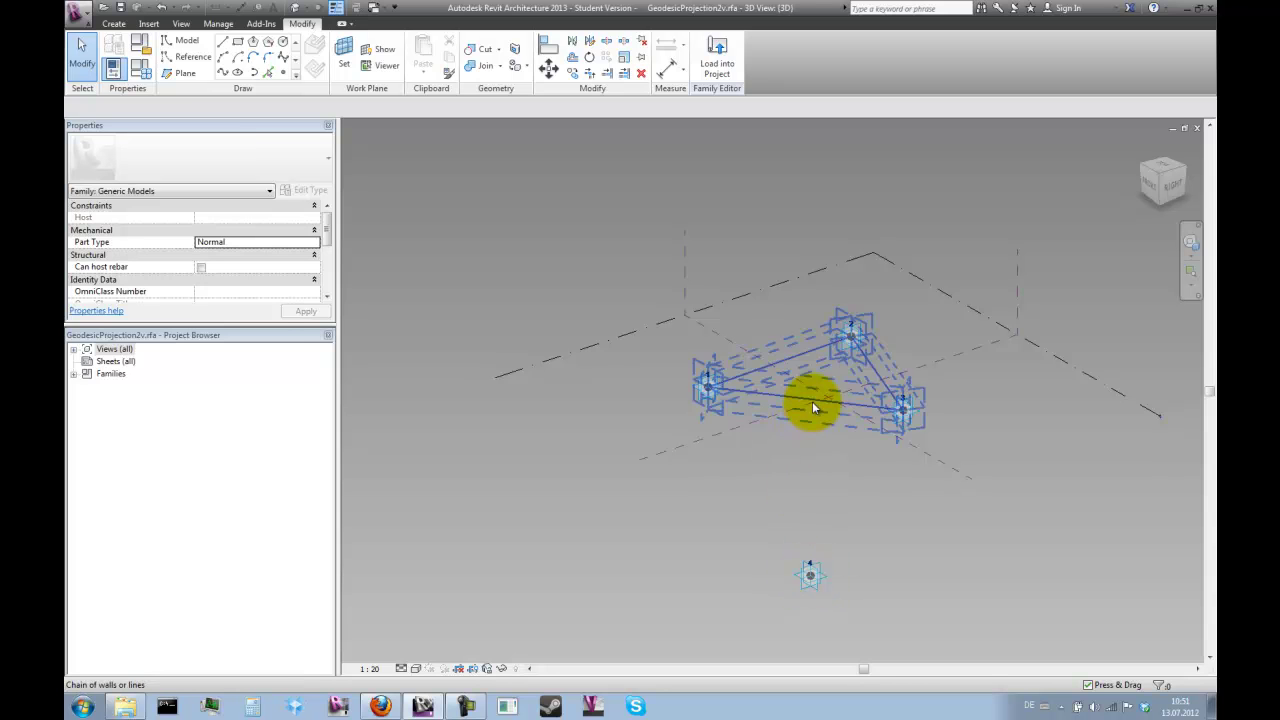
key("Tab")
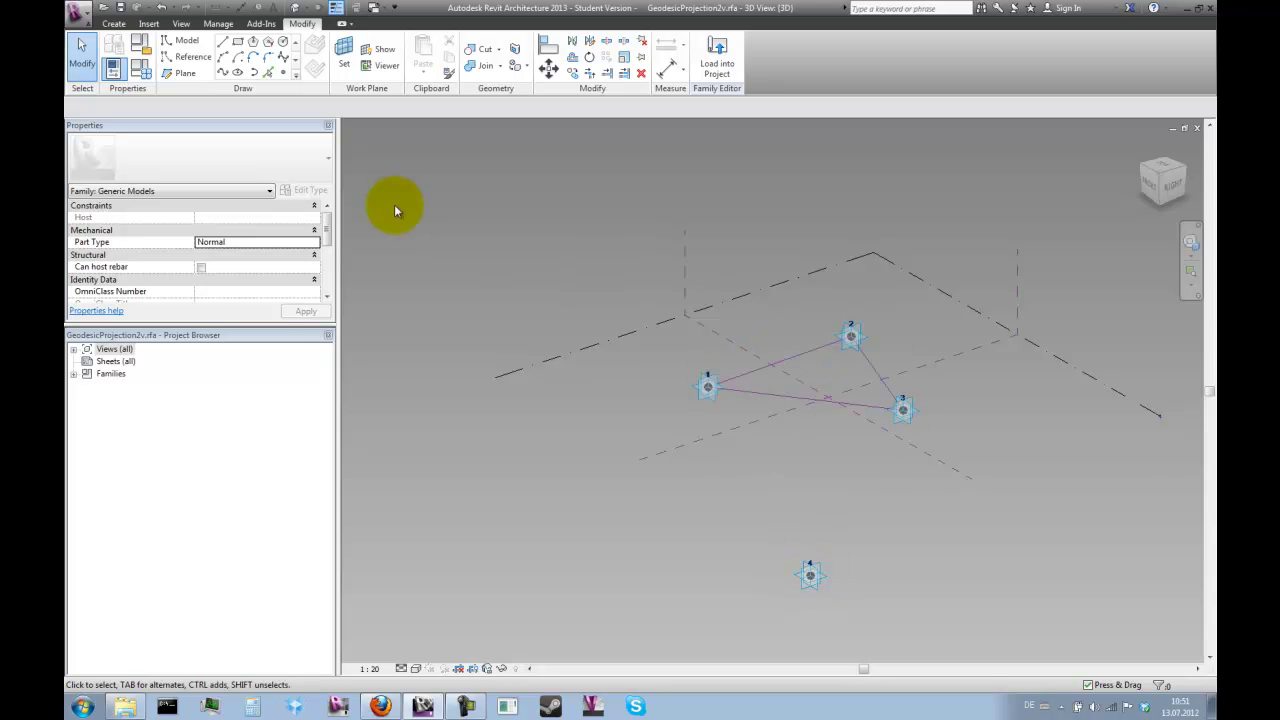
Set up the Reference Line tool with surfaces from closed loops and chaining turned off.
left_click(188, 60)
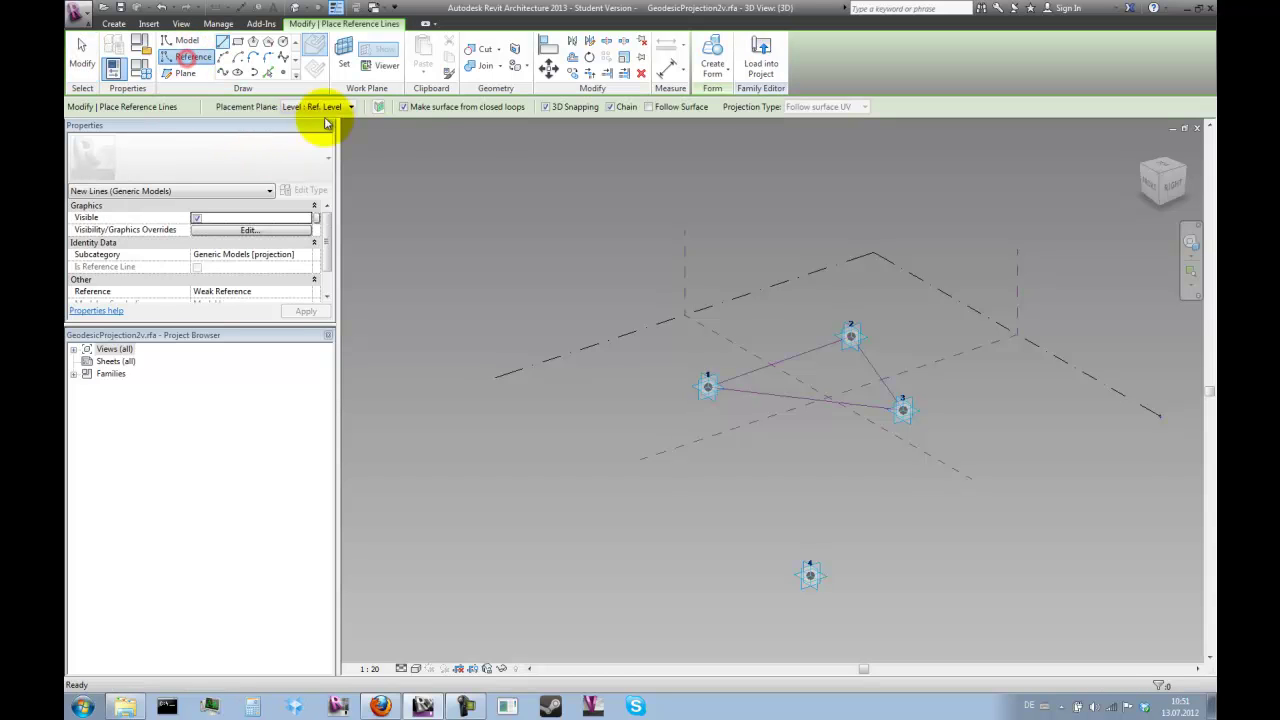
left_click(403, 106)
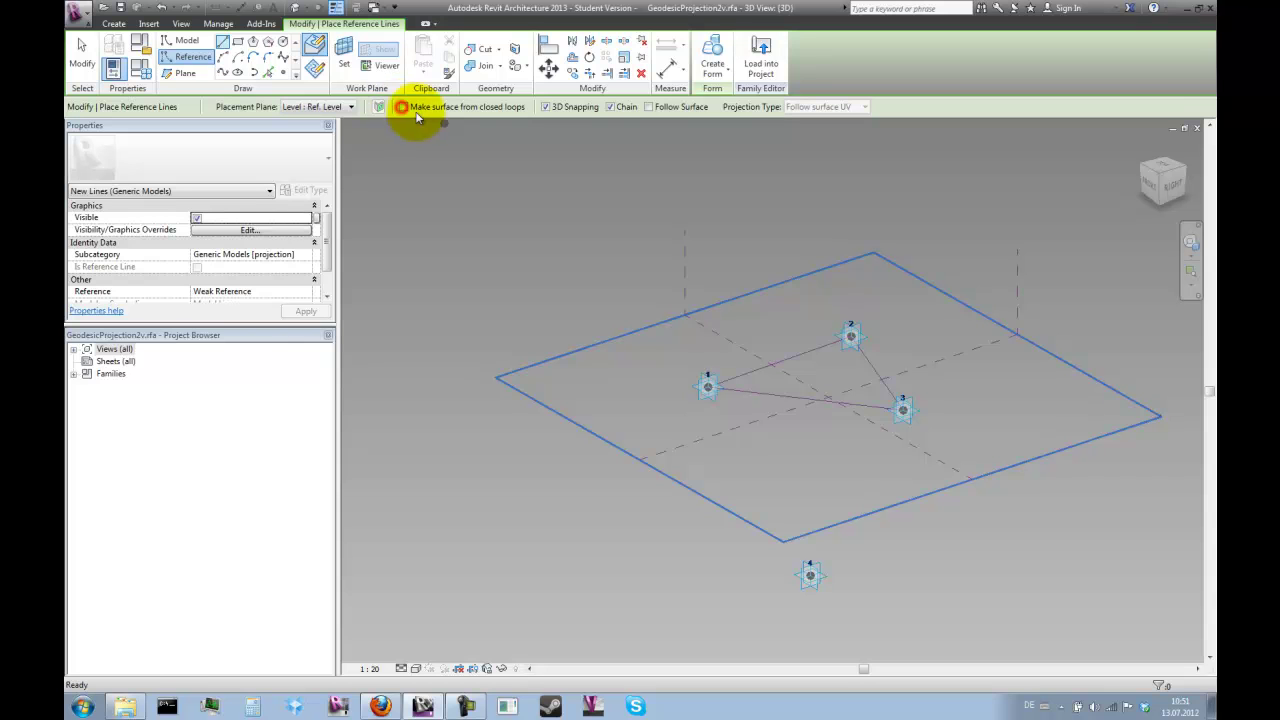
left_click(610, 107)
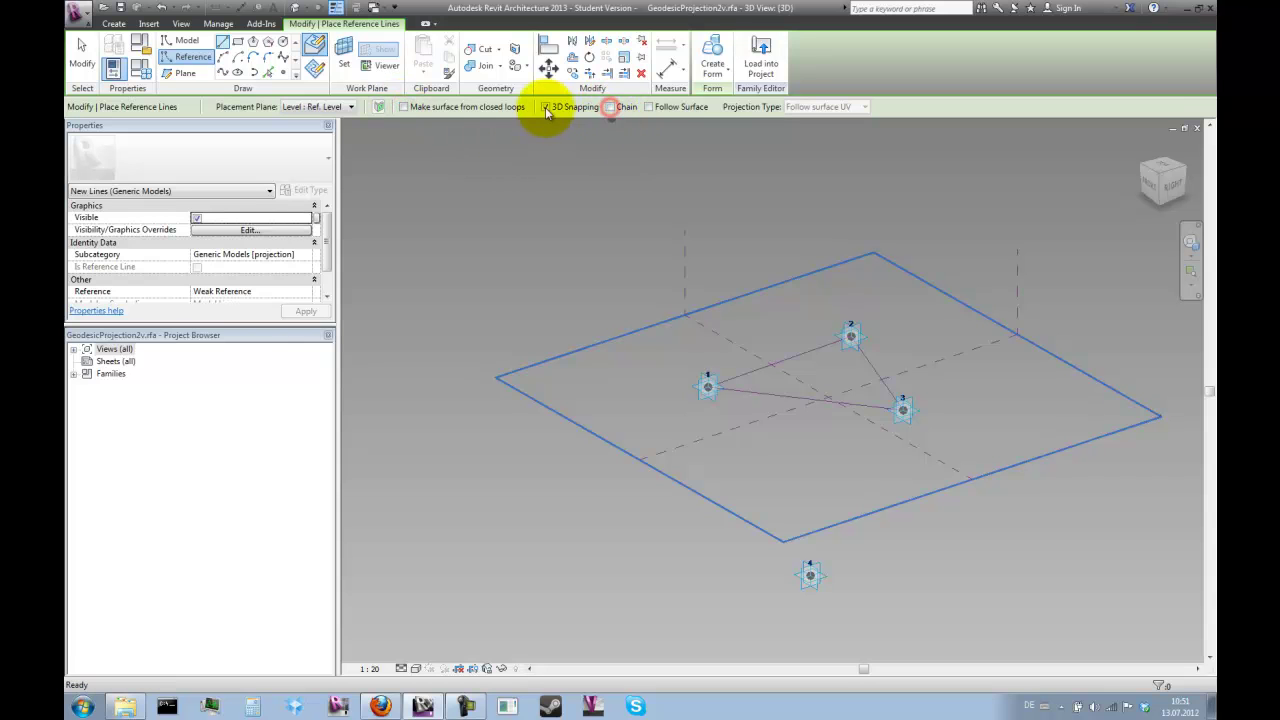
left_click(779, 362)
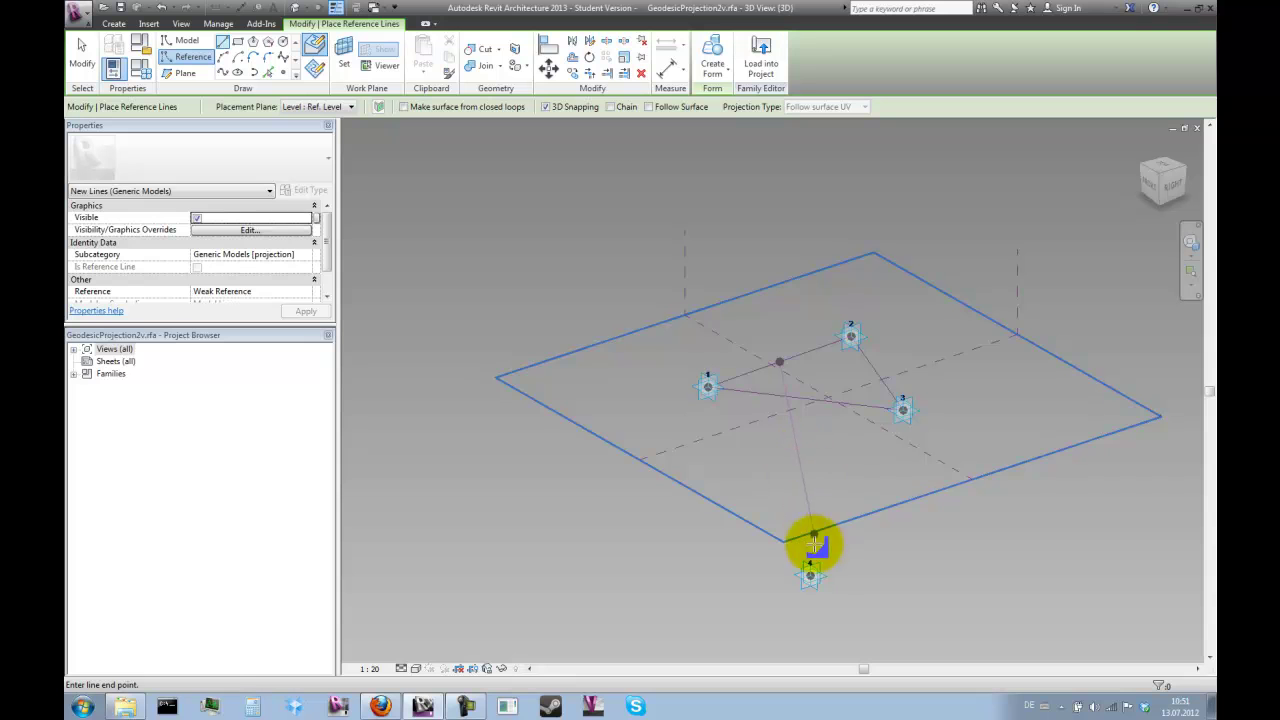
key("Escape")
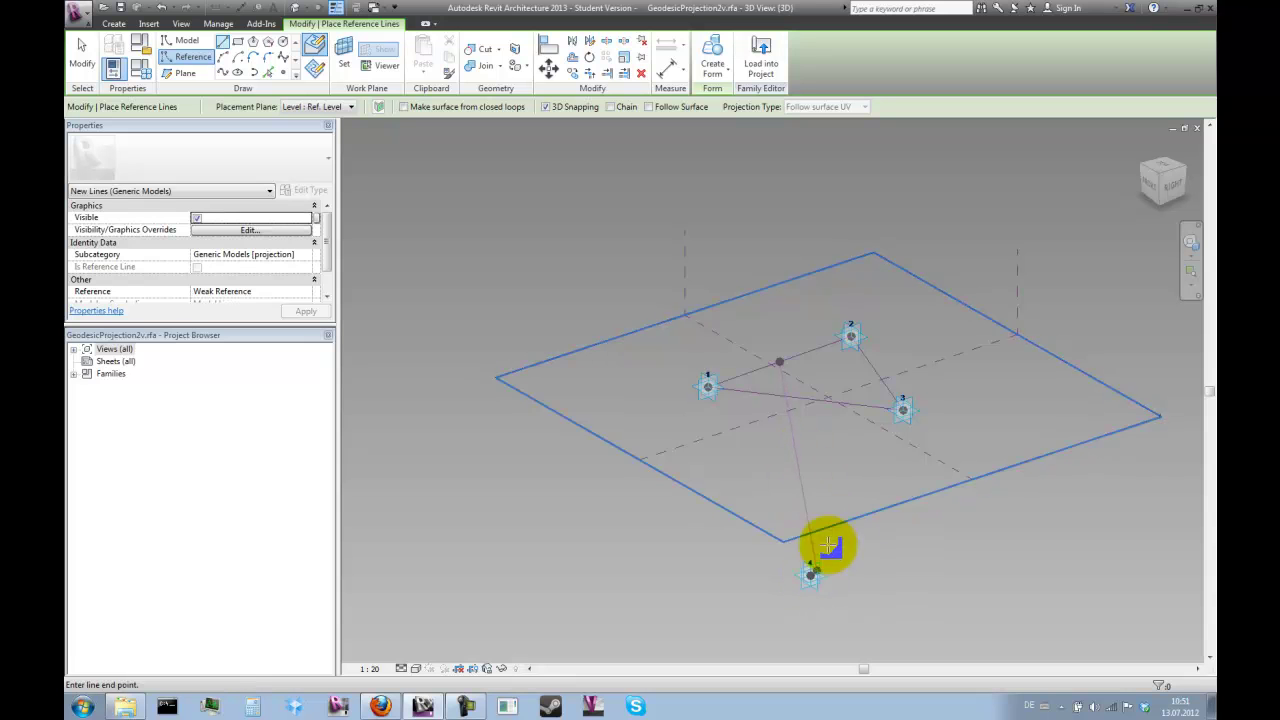
key("Escape")
key("Return")
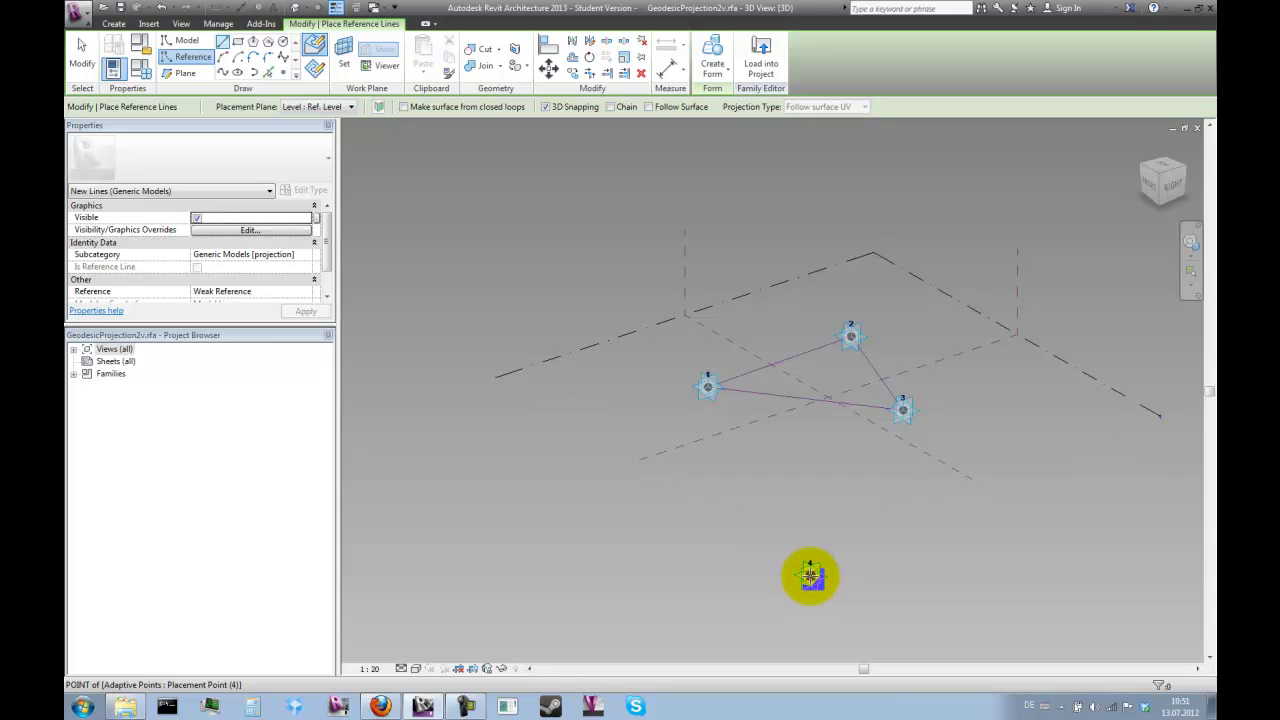
Draw reference lines from point 4 to the midpoints of edges 1–2, 2–3 and 1–3.
left_click(809, 572)
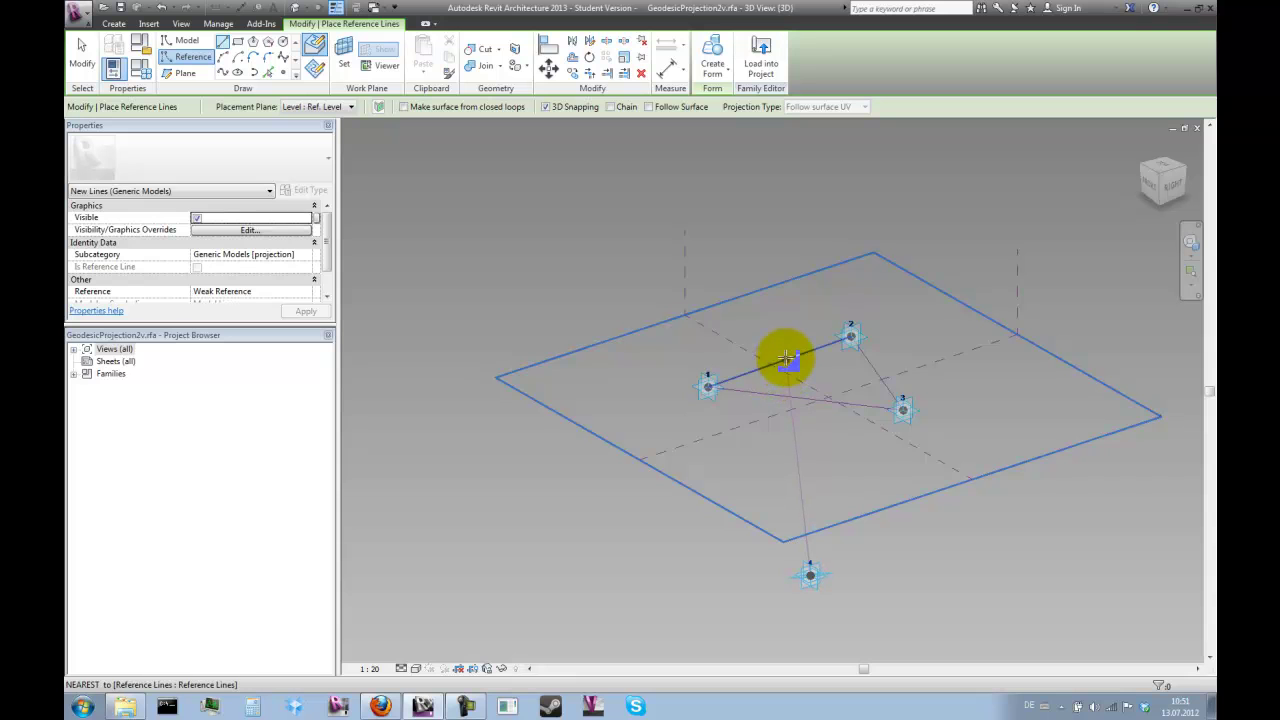
left_click(779, 360)
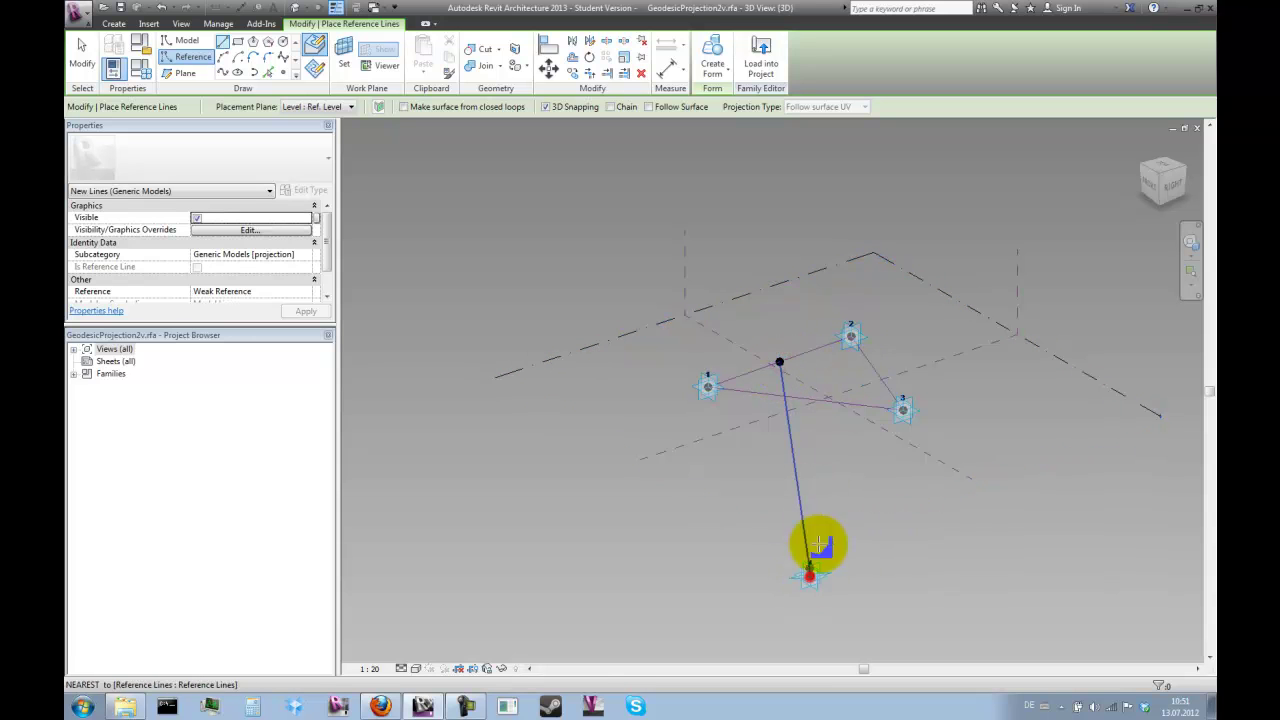
left_click(809, 573)
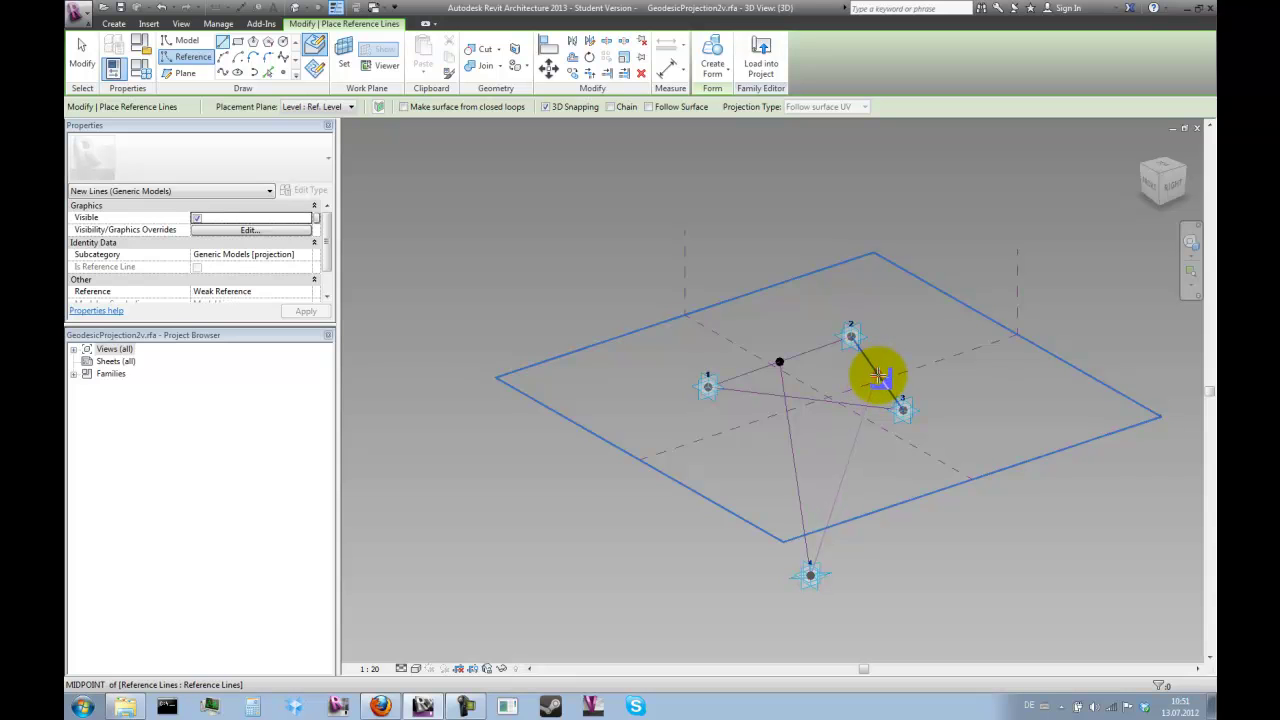
left_click(877, 375)
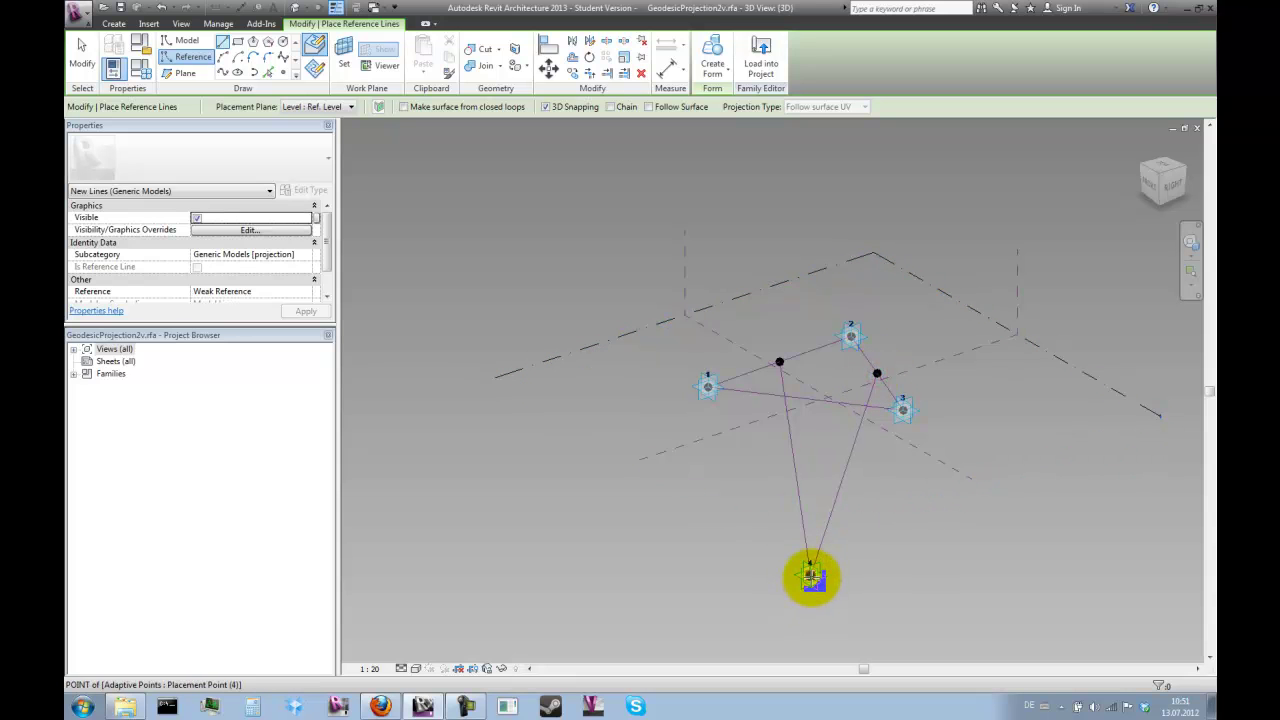
left_click(811, 576)
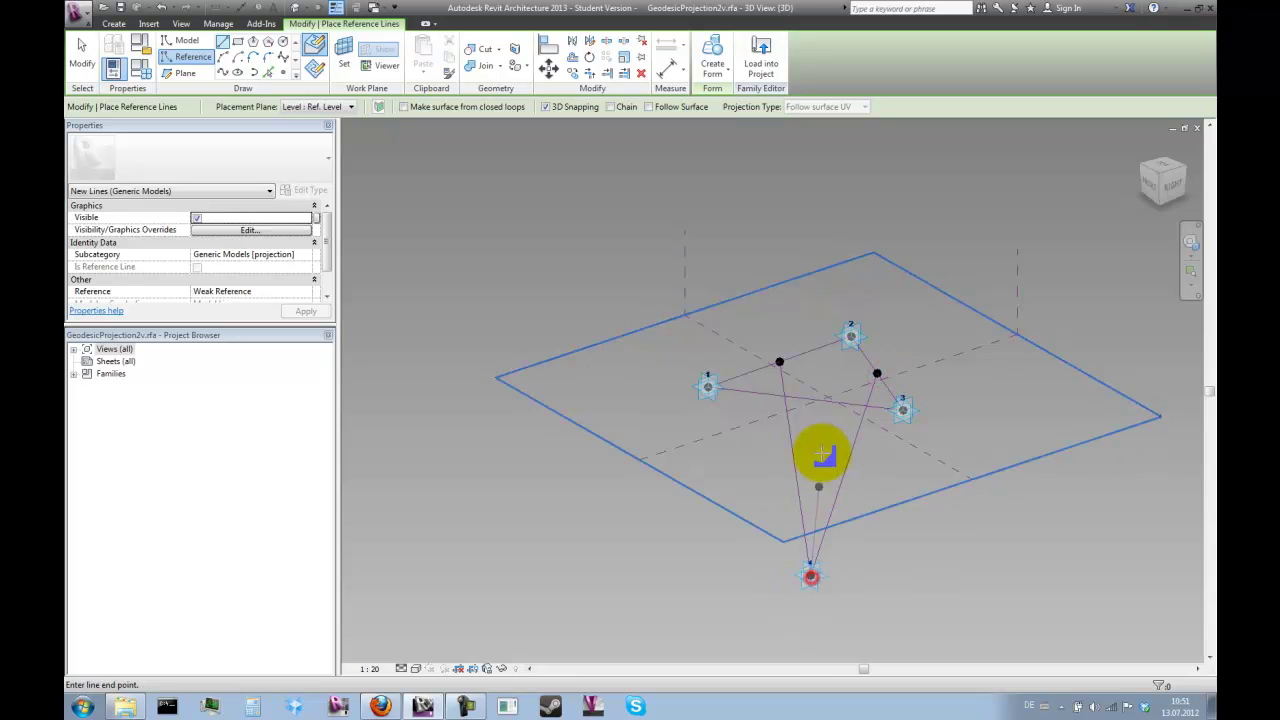
left_click(810, 400)
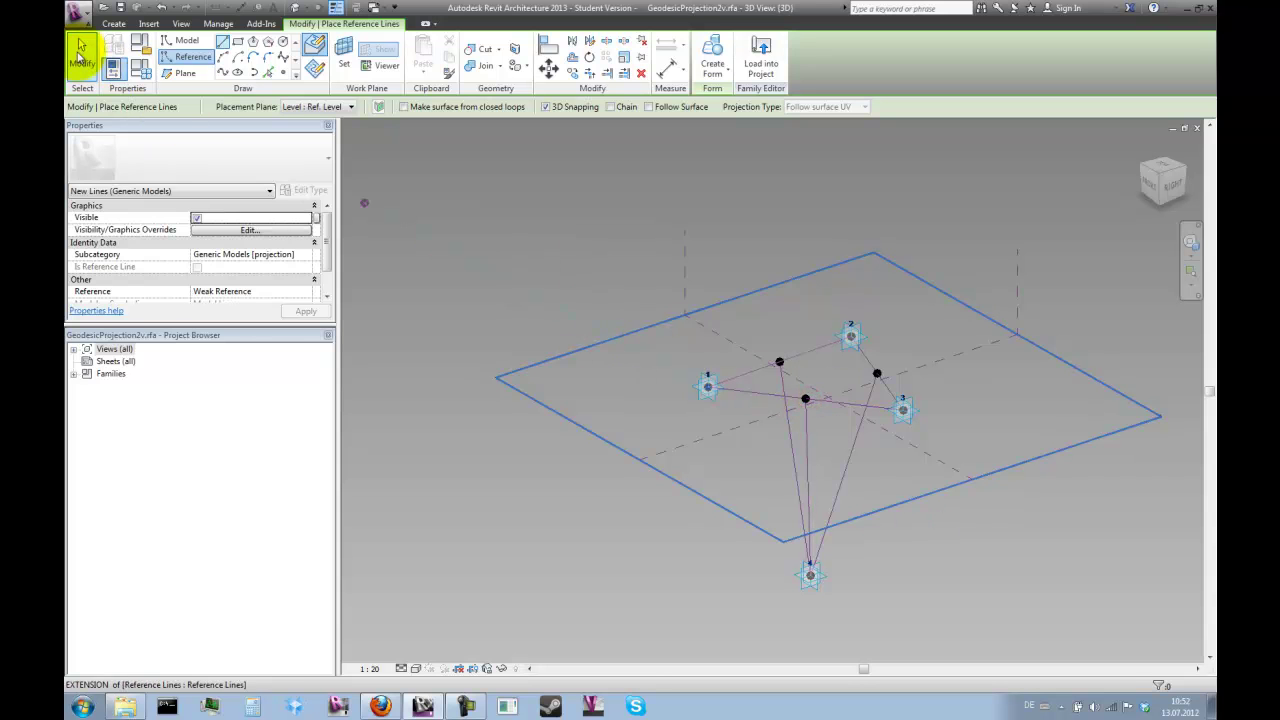
Place reference points hosted on the reference lines rising from adaptive point 4.
left_click(80, 50)
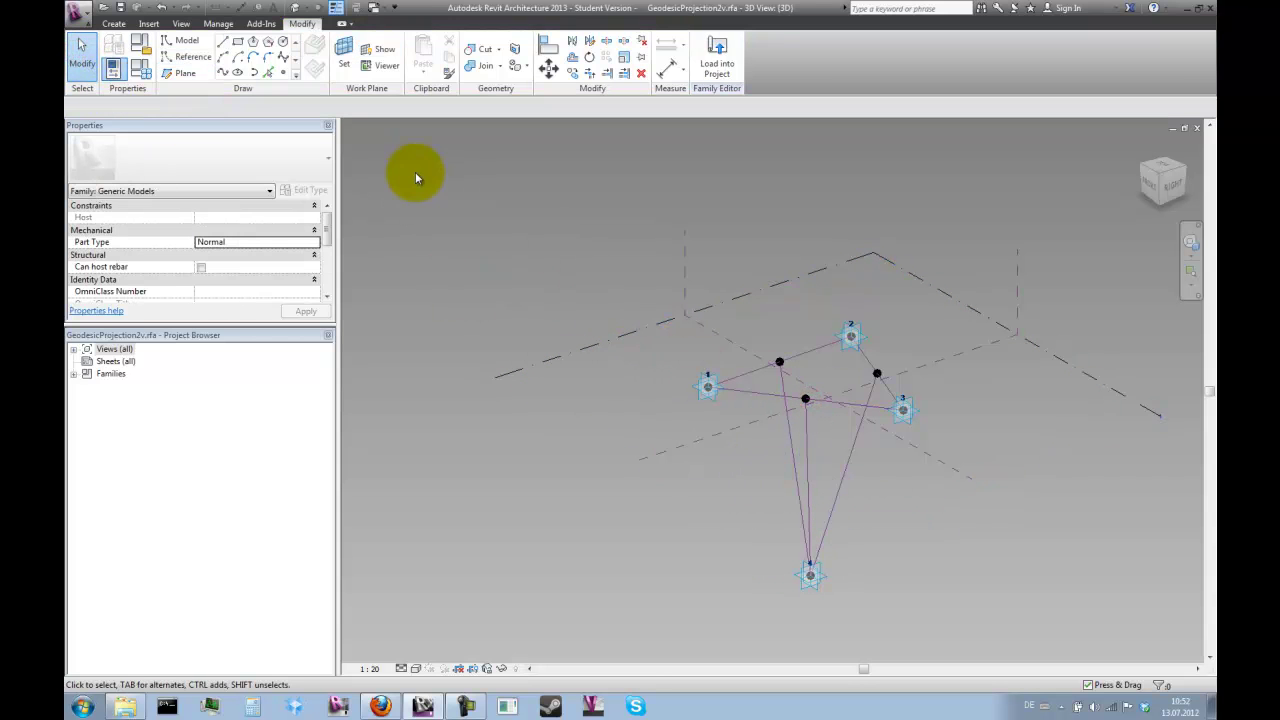
left_click(283, 74)
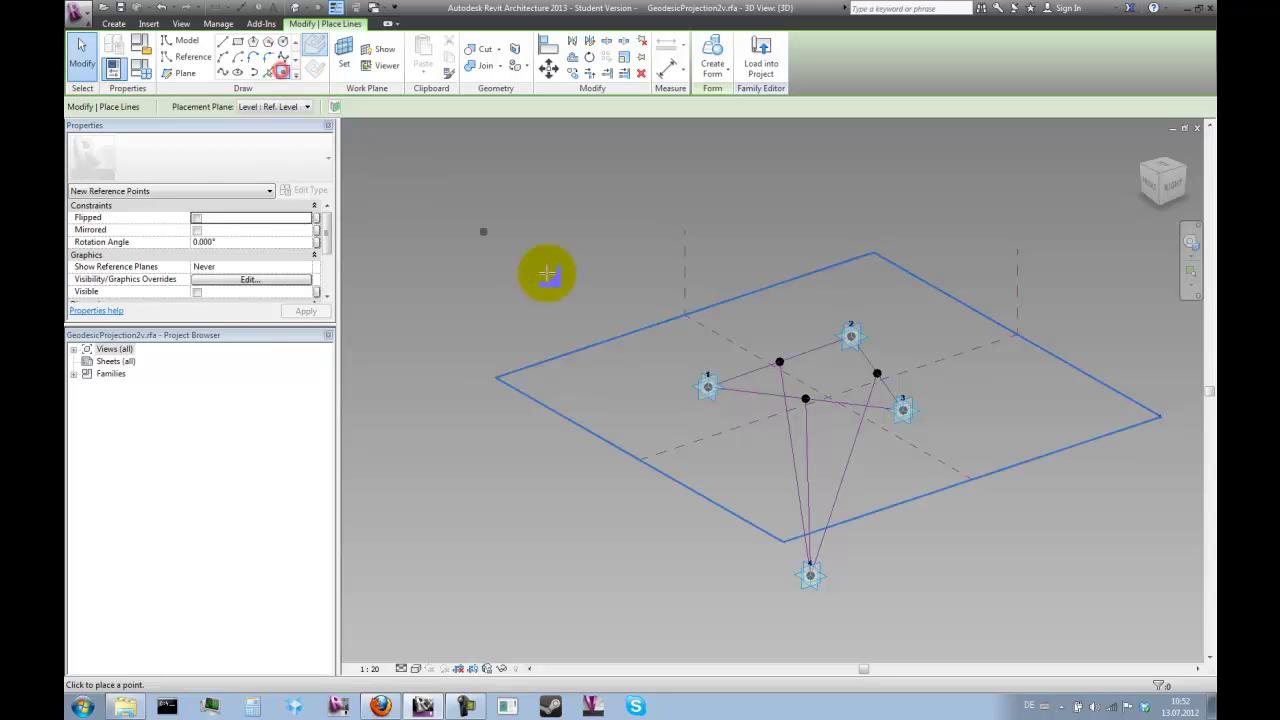
left_click(807, 498)
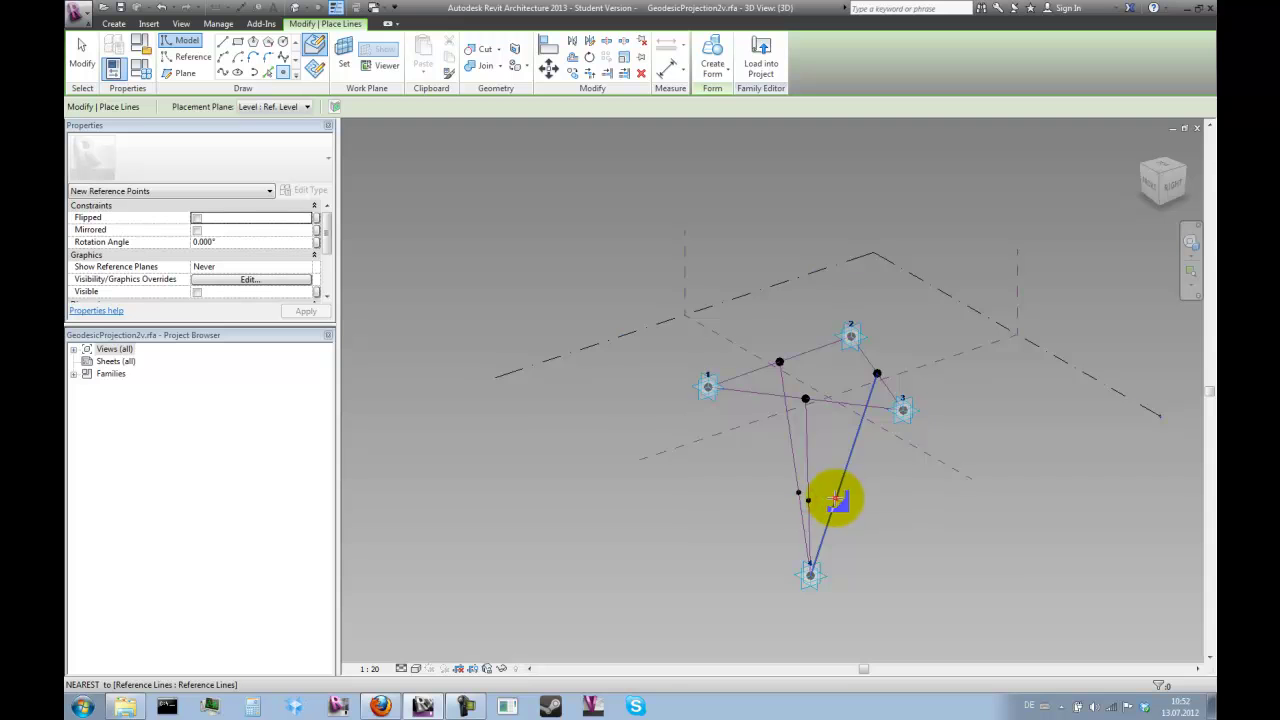
left_click(836, 497)
left_click(81, 47)
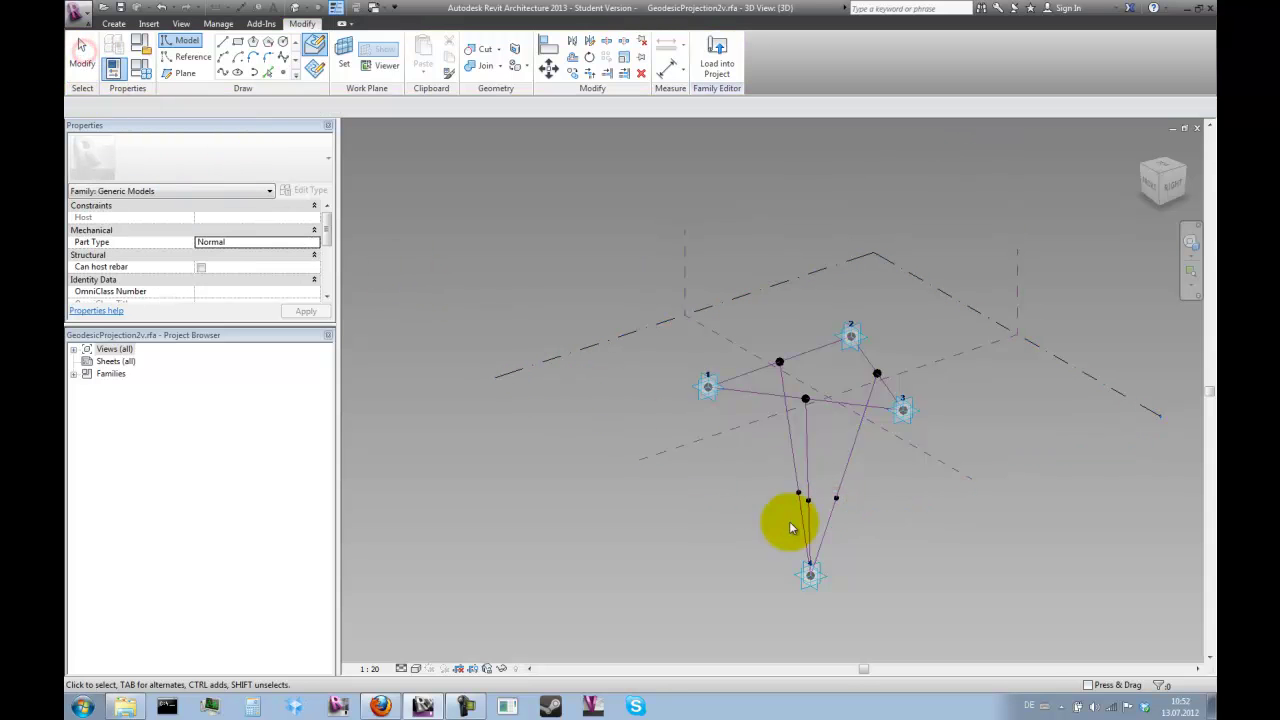
Link the selected hosted points' Normalized Curve Parameter to a new family parameter, PositionZero.
left_click_drag(769, 462, 862, 520)
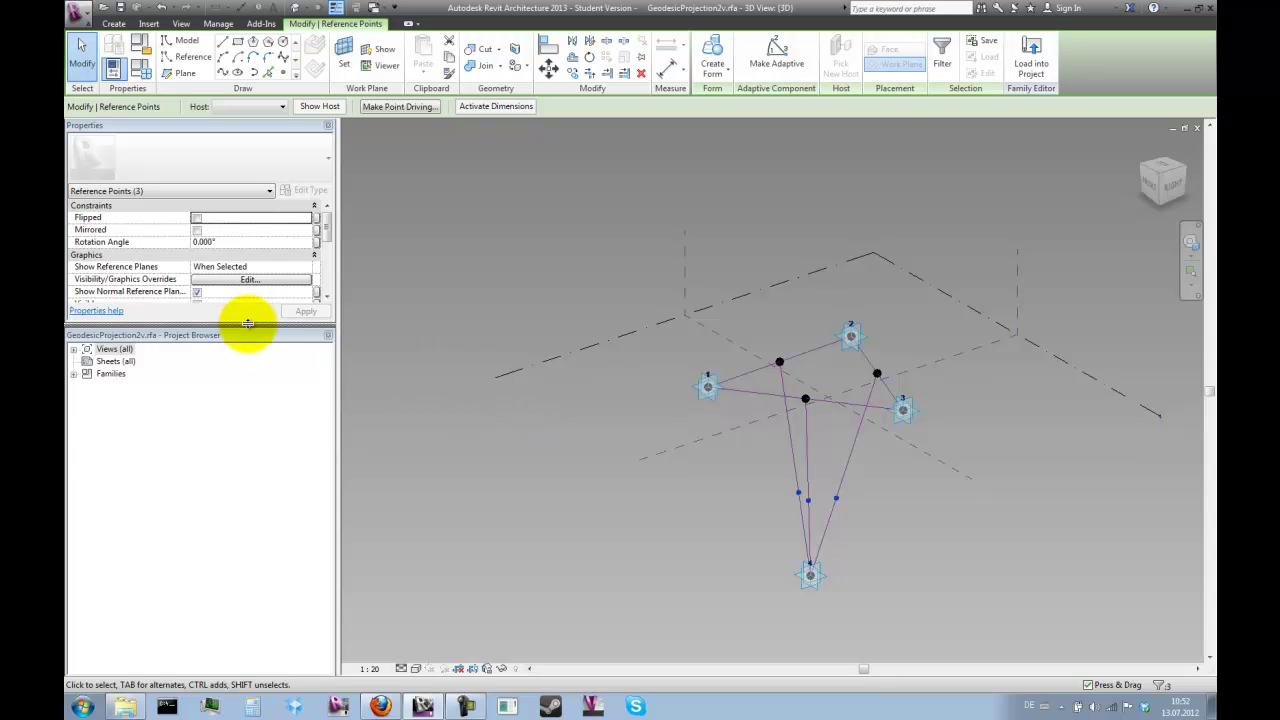
left_click_drag(248, 323, 234, 416)
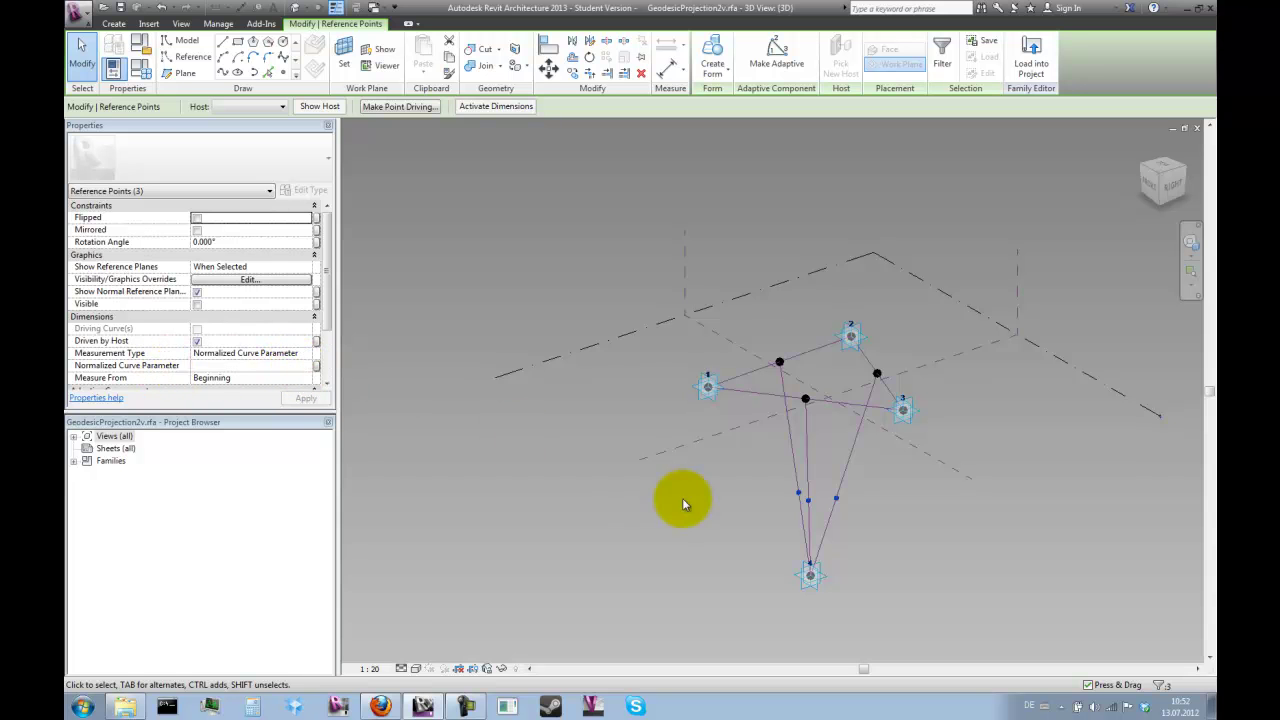
left_click(316, 366)
left_click(385, 344)
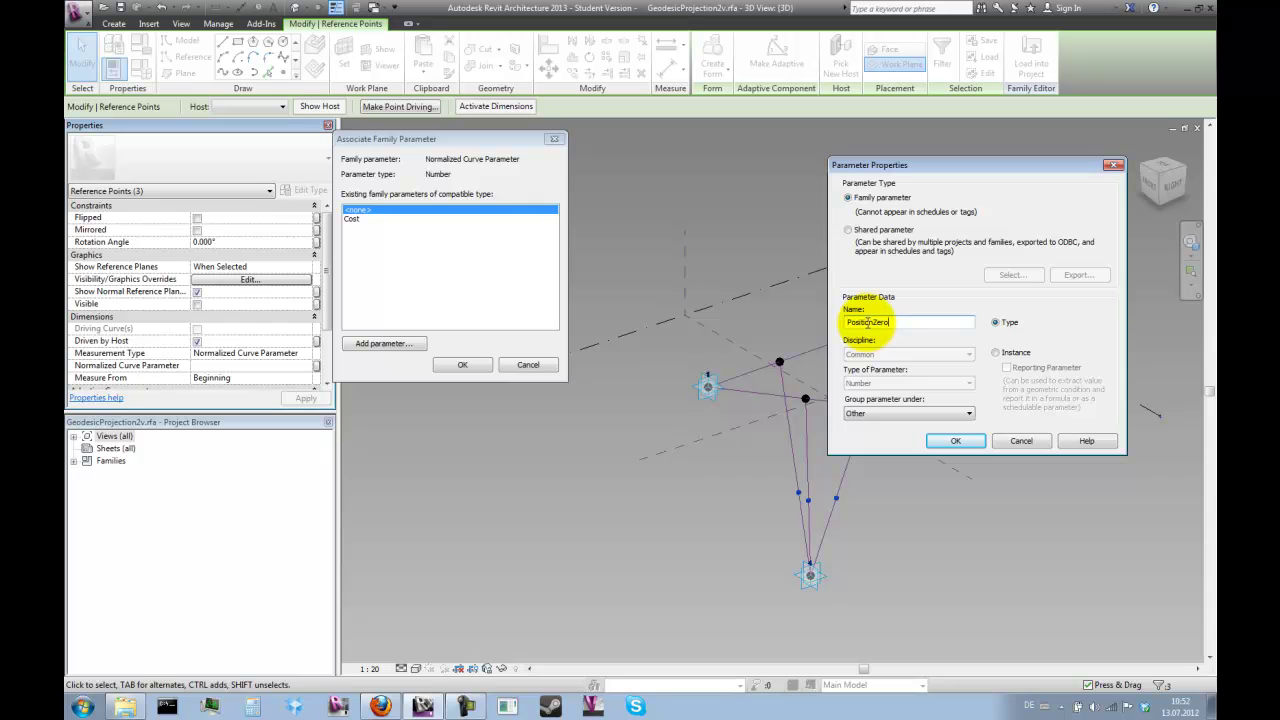
left_click(955, 441)
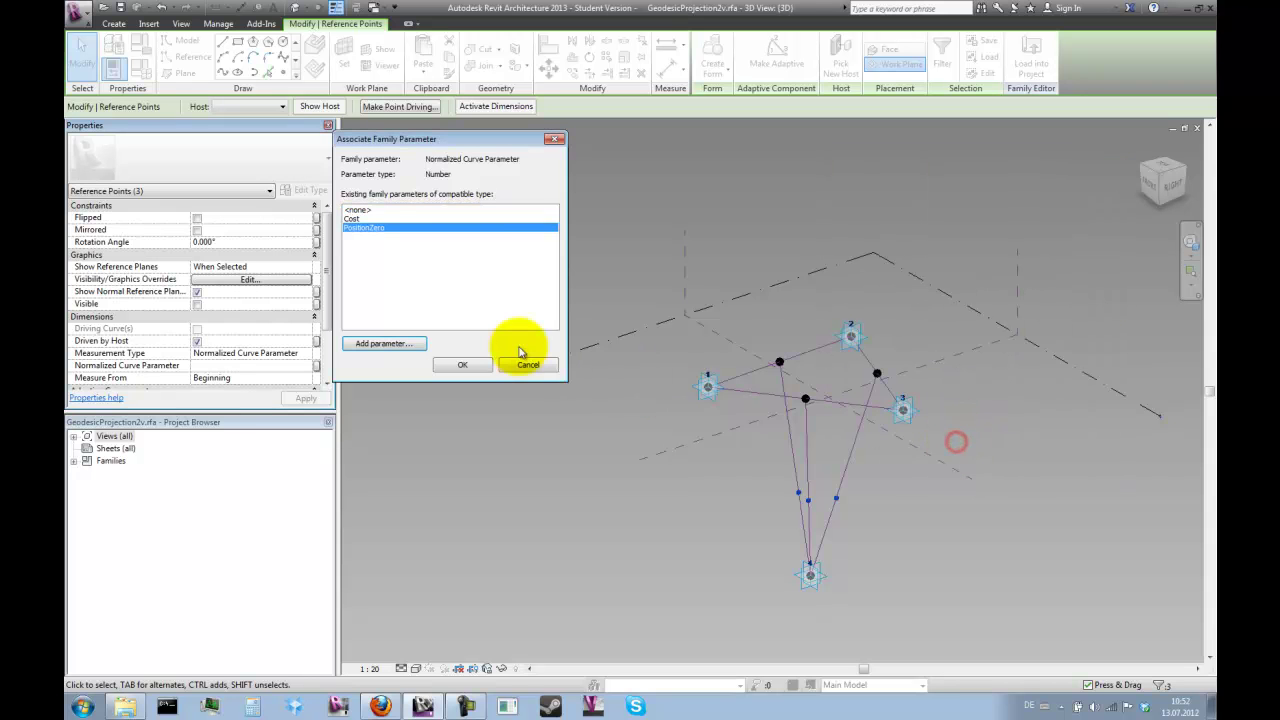
left_click(465, 365)
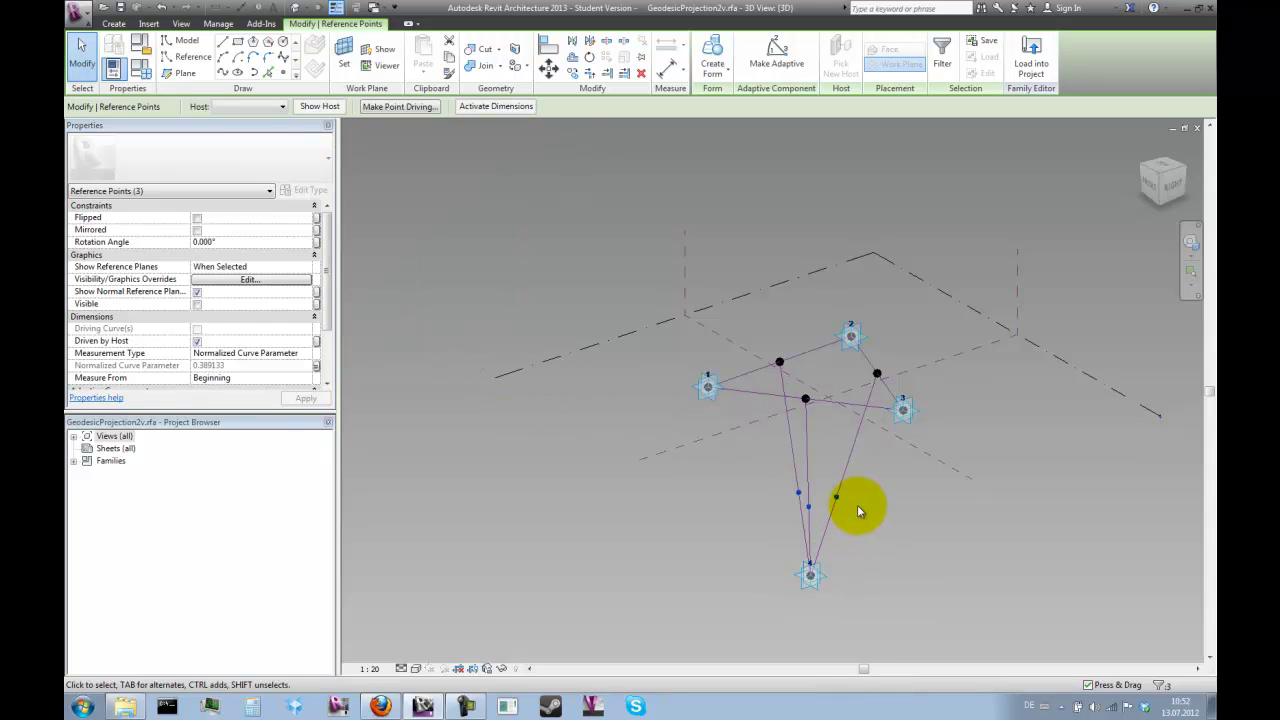
scroll(870, 544, "up", 2)
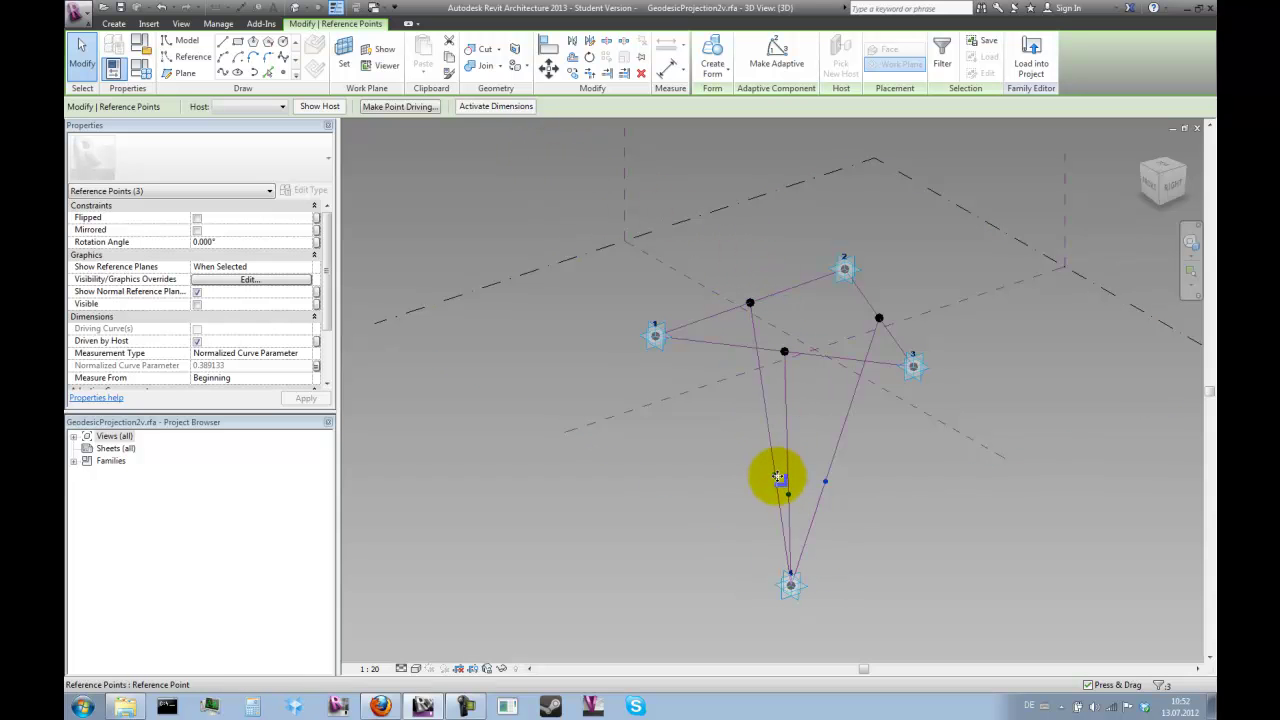
Select the reference point hosted on a line from adaptive point 4.
left_click(712, 462)
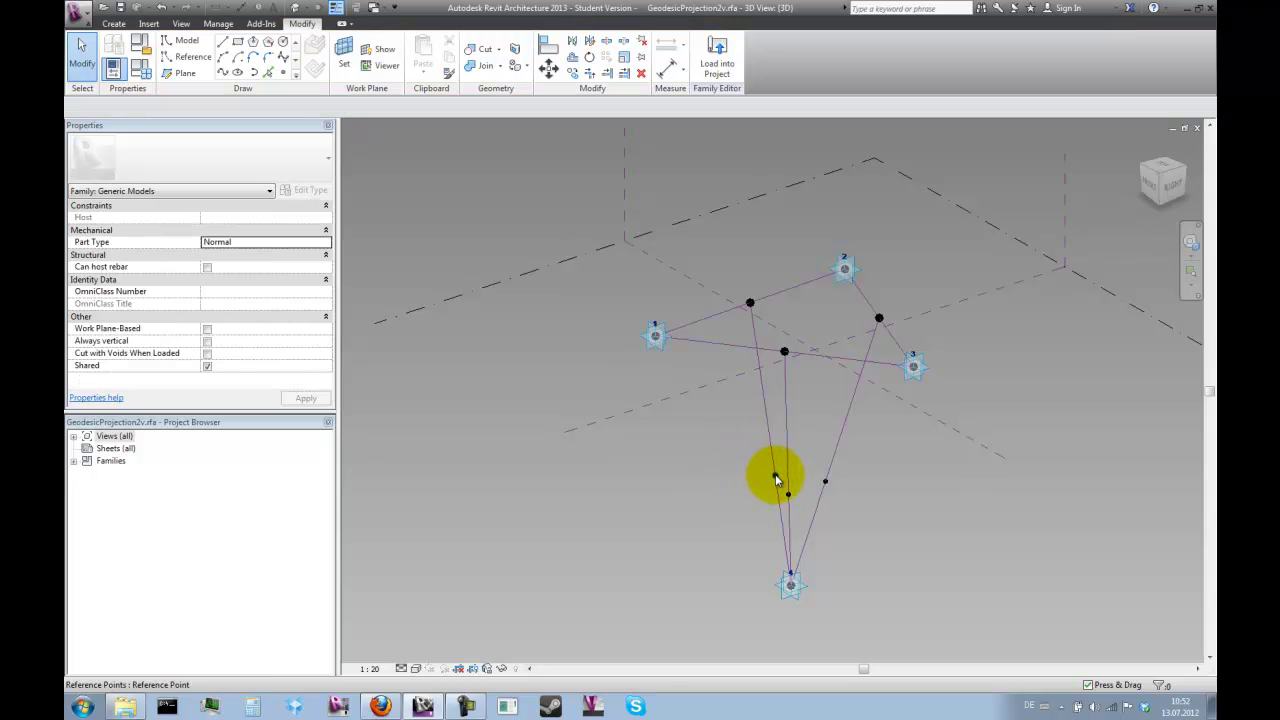
left_click(775, 476)
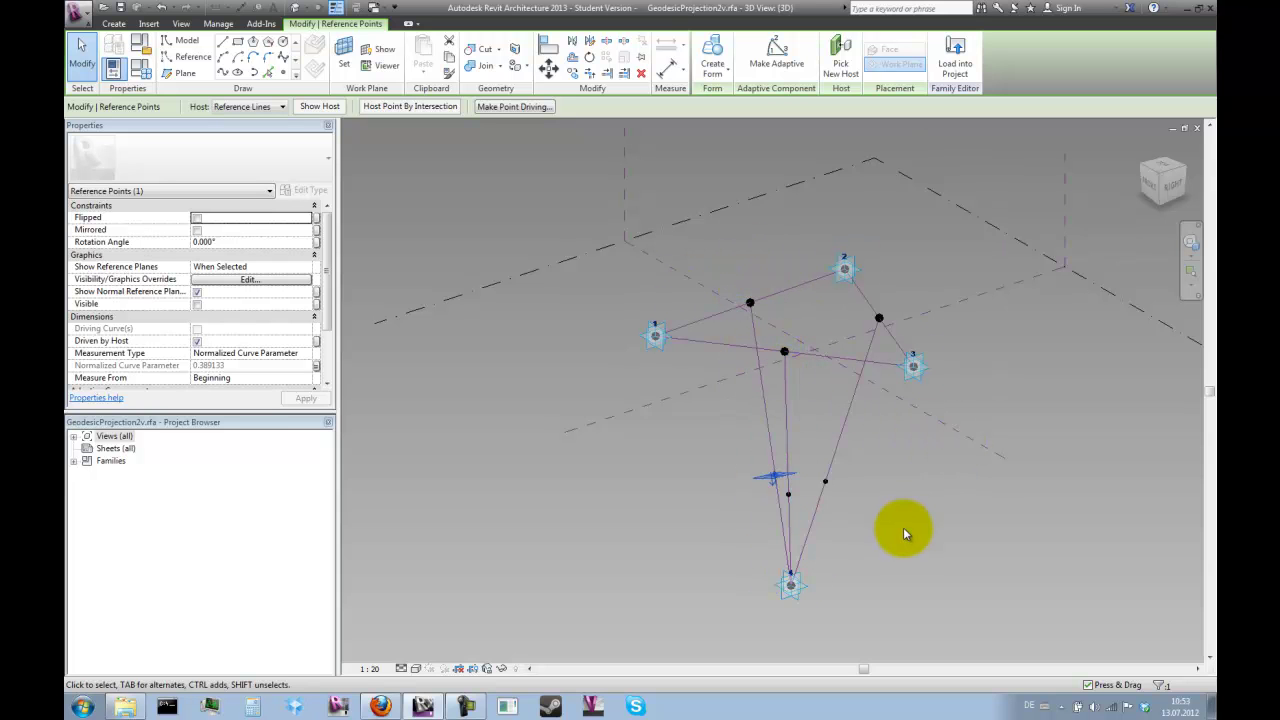
middle_click_drag(903, 520, 863, 514, "shift")
scroll(749, 466, "up", 3)
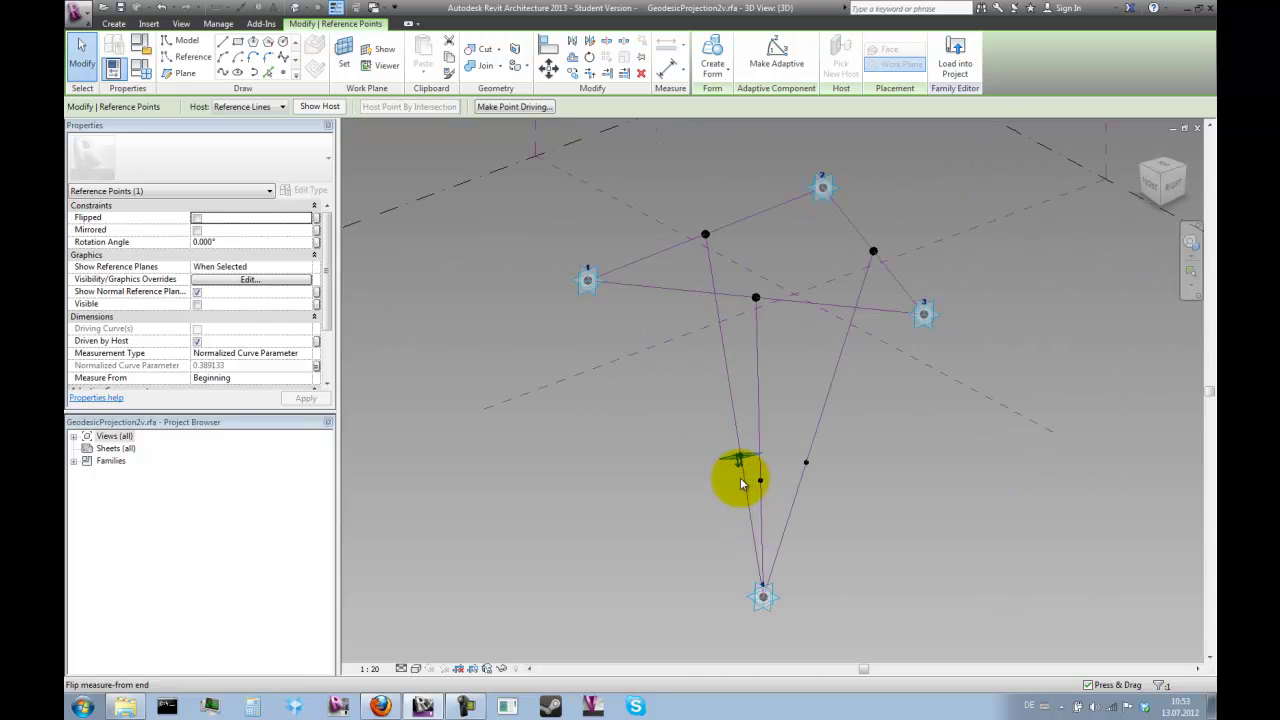
left_click(741, 485)
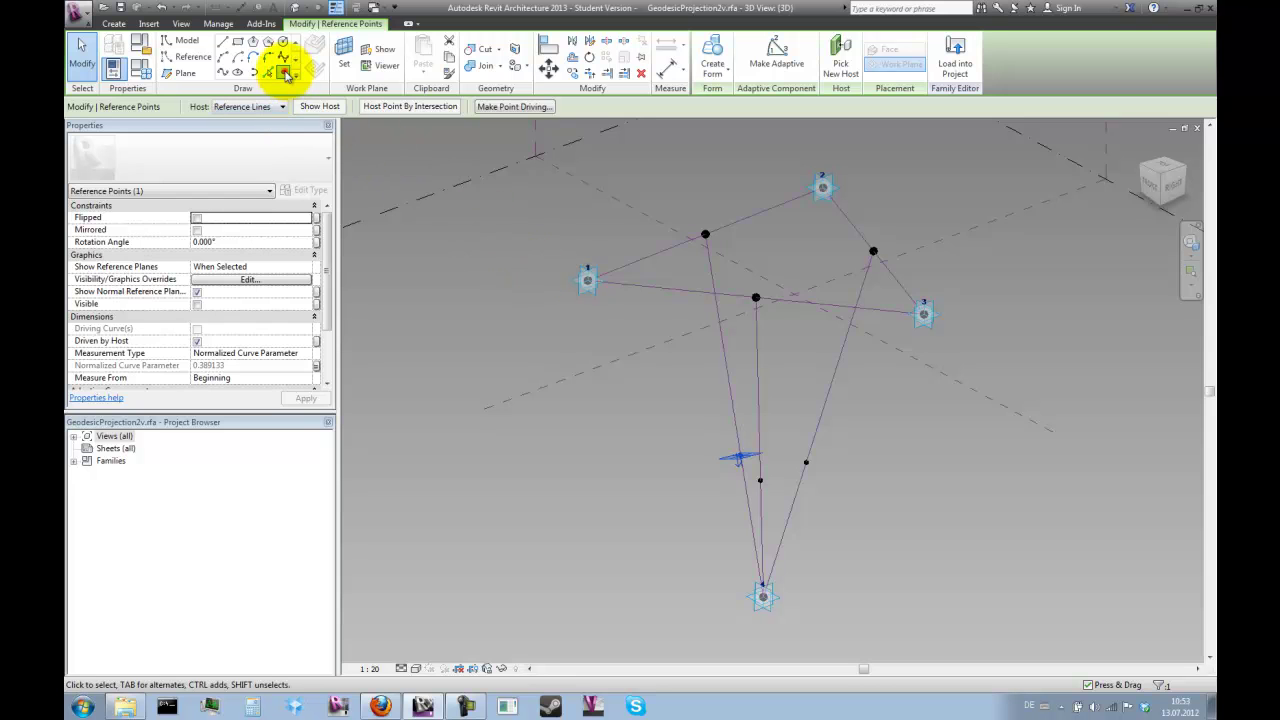
Use the hosted point's plane as work plane and place a reference point on it.
left_click(286, 74)
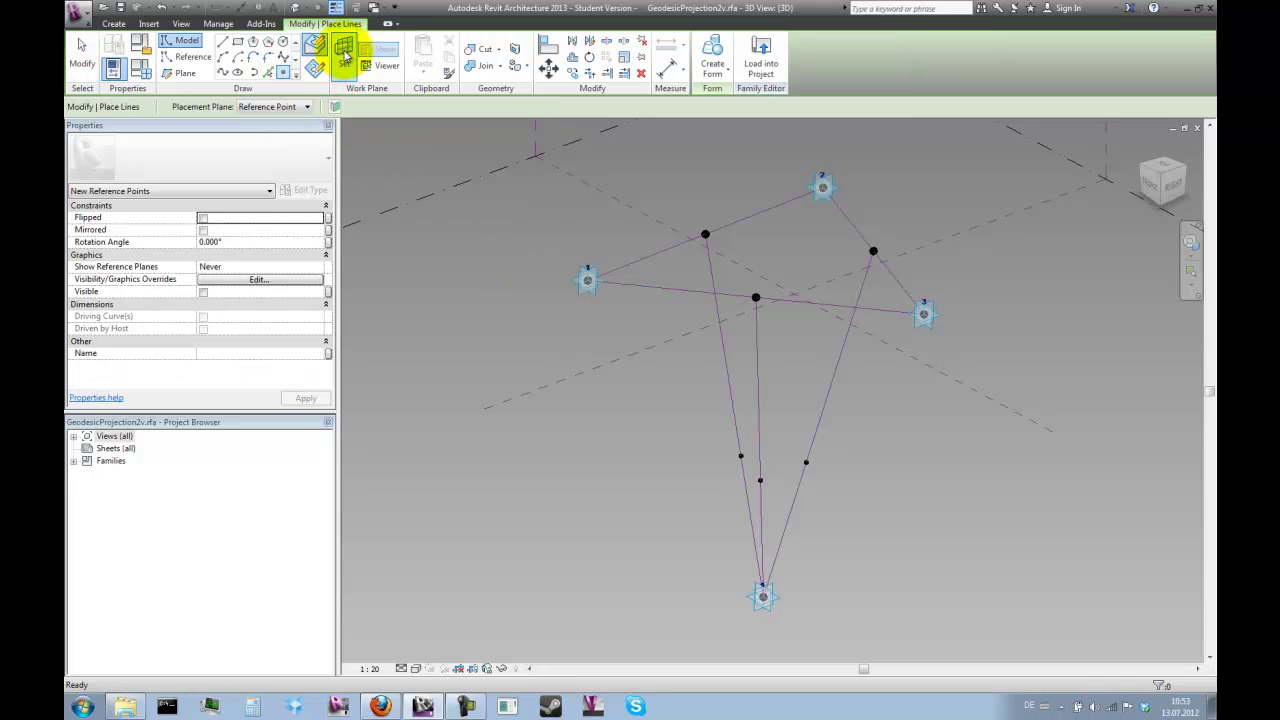
left_click(343, 52)
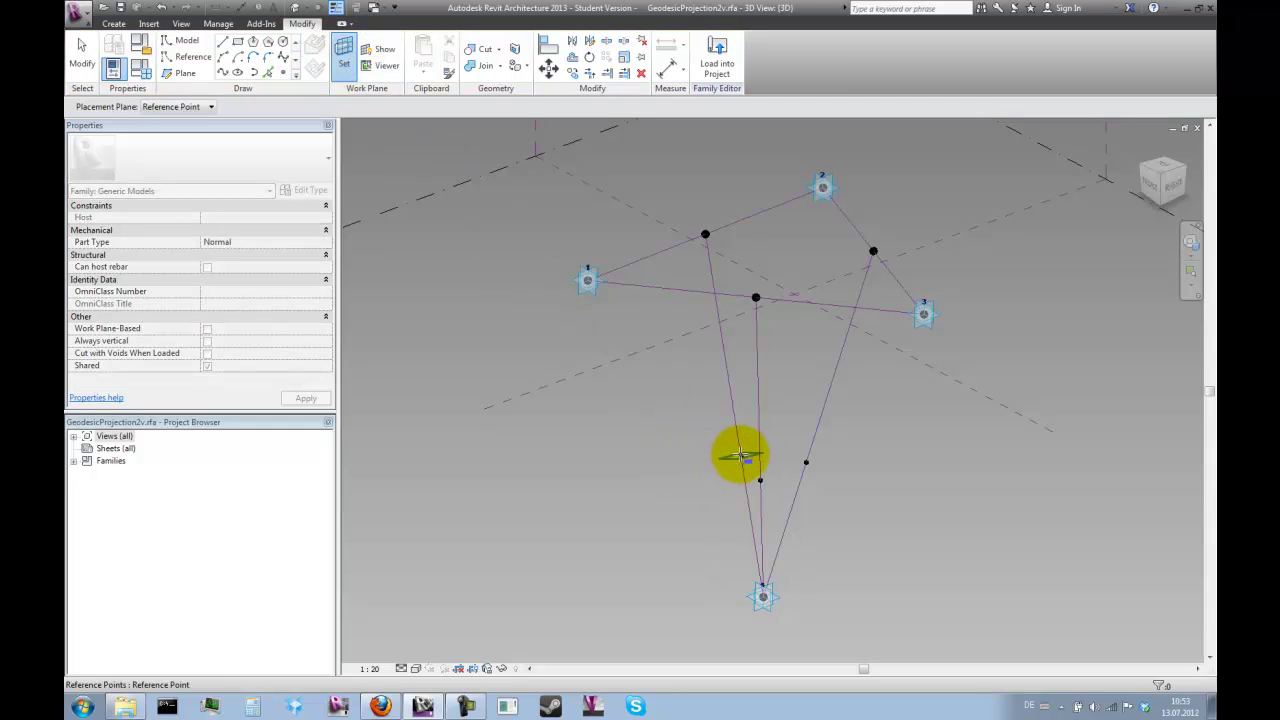
middle_click_drag(794, 471, 741, 457, "shift")
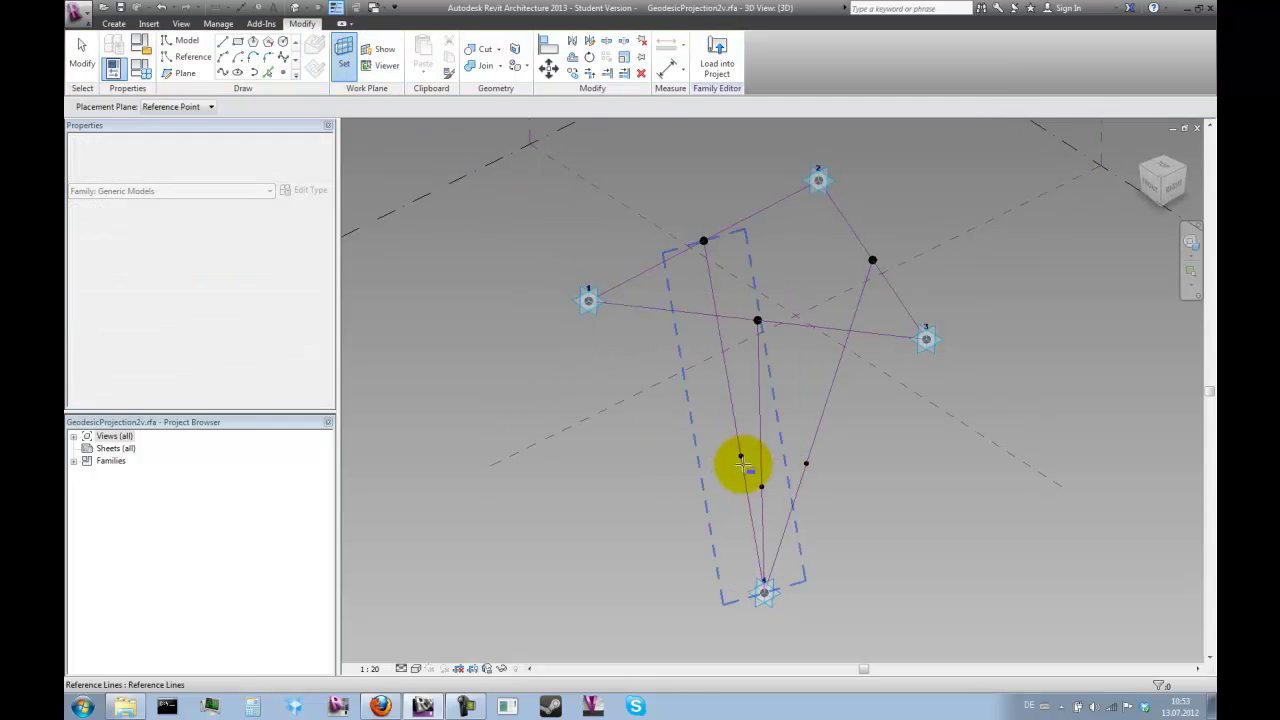
left_click(742, 456)
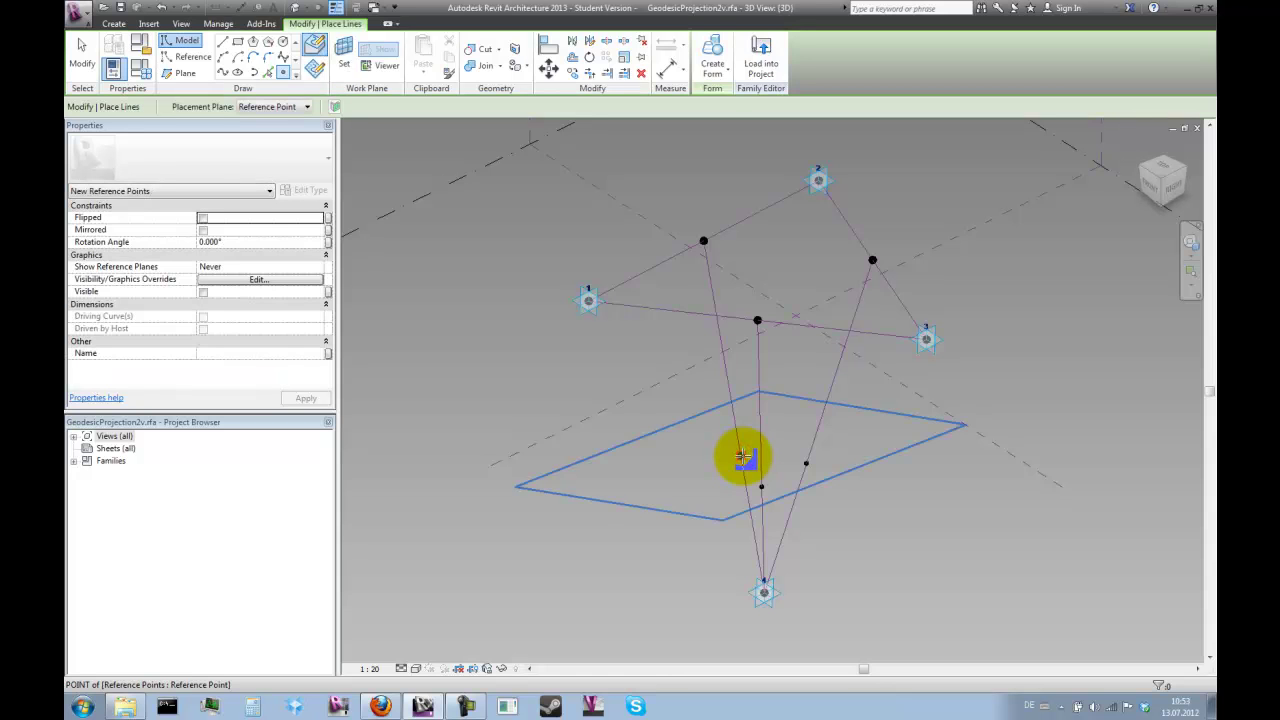
left_click(742, 456)
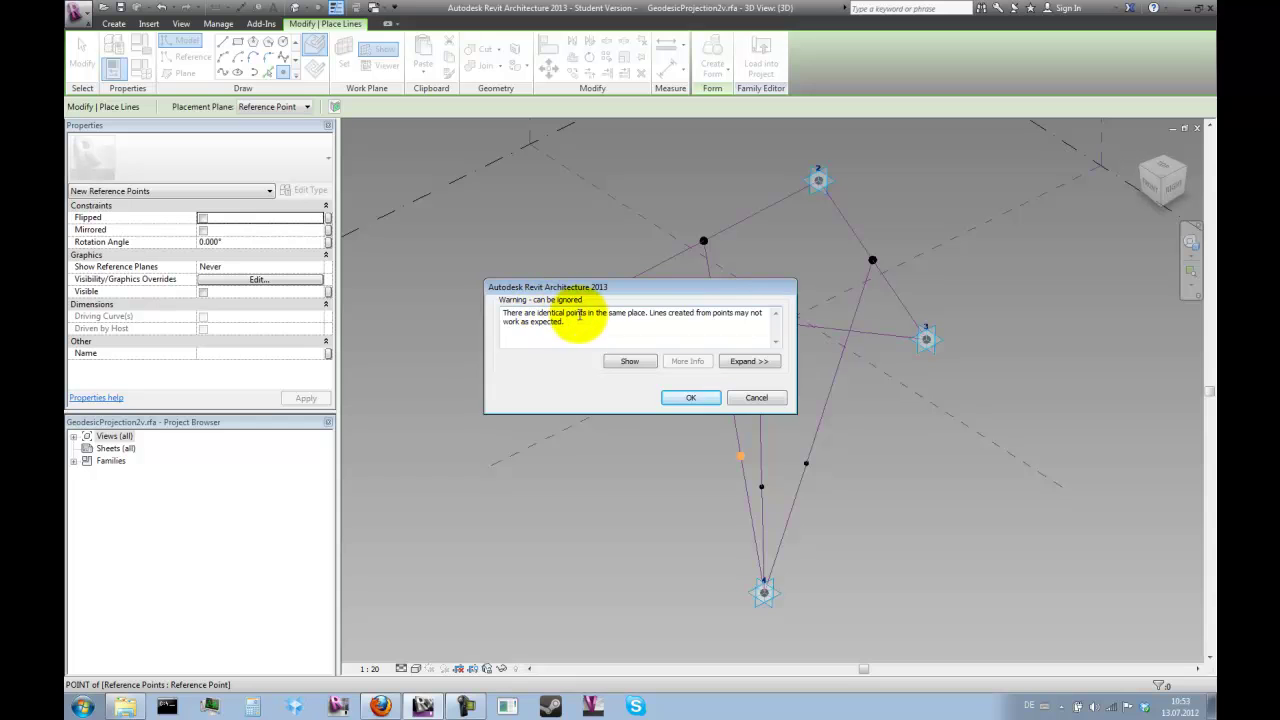
left_click(690, 398)
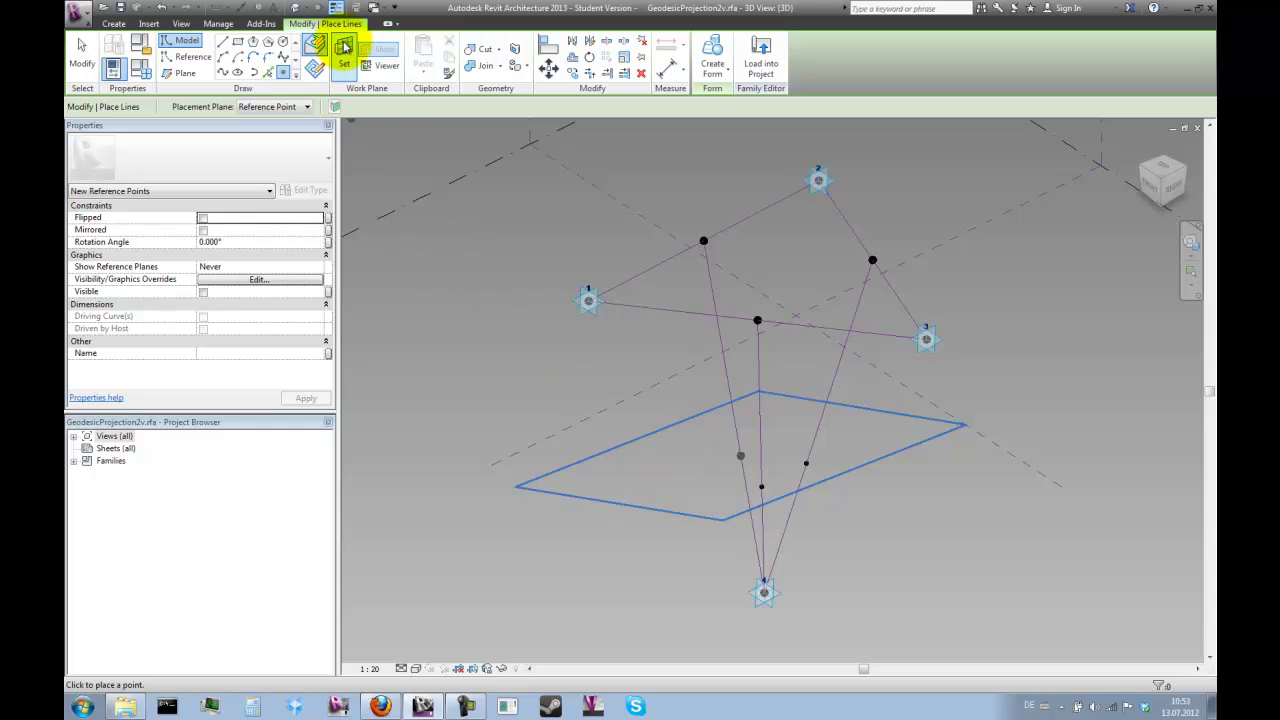
key("Escape")
left_click(749, 486)
Place two more reference points on the hosted points, dismissing the identical-points warnings.
key("Escape")
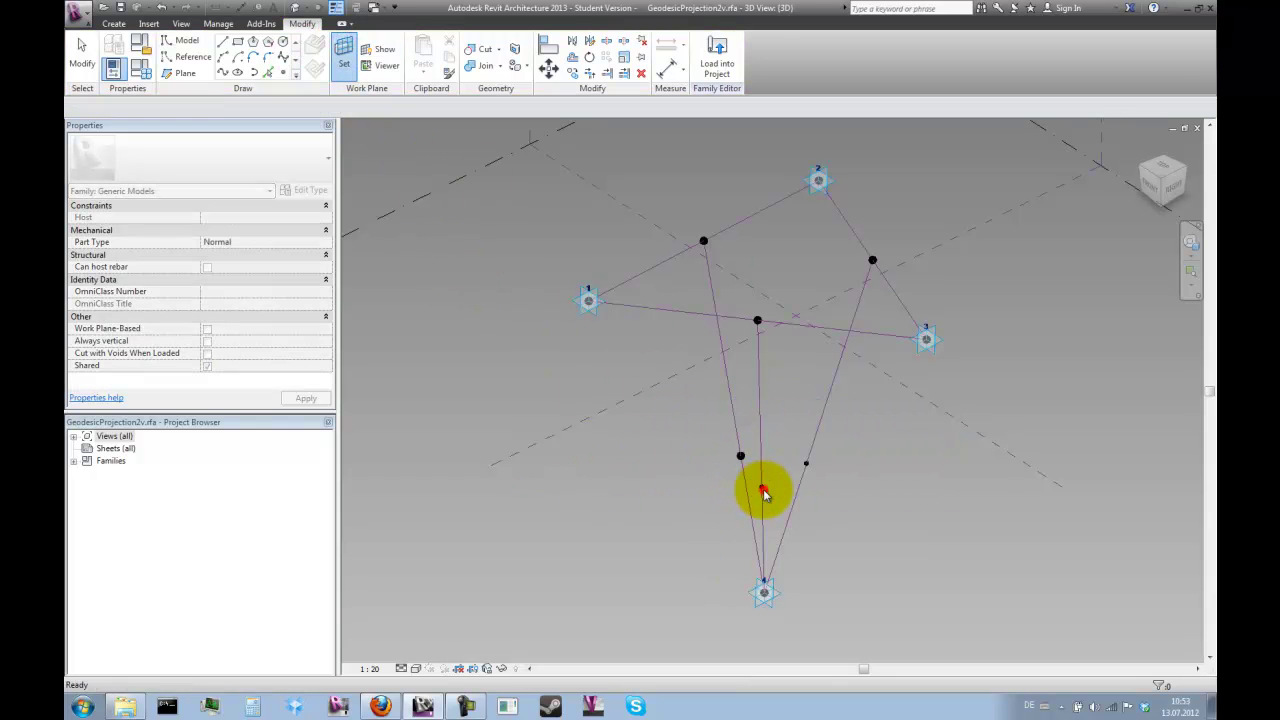
key("Return")
left_click(763, 490)
left_click(699, 399)
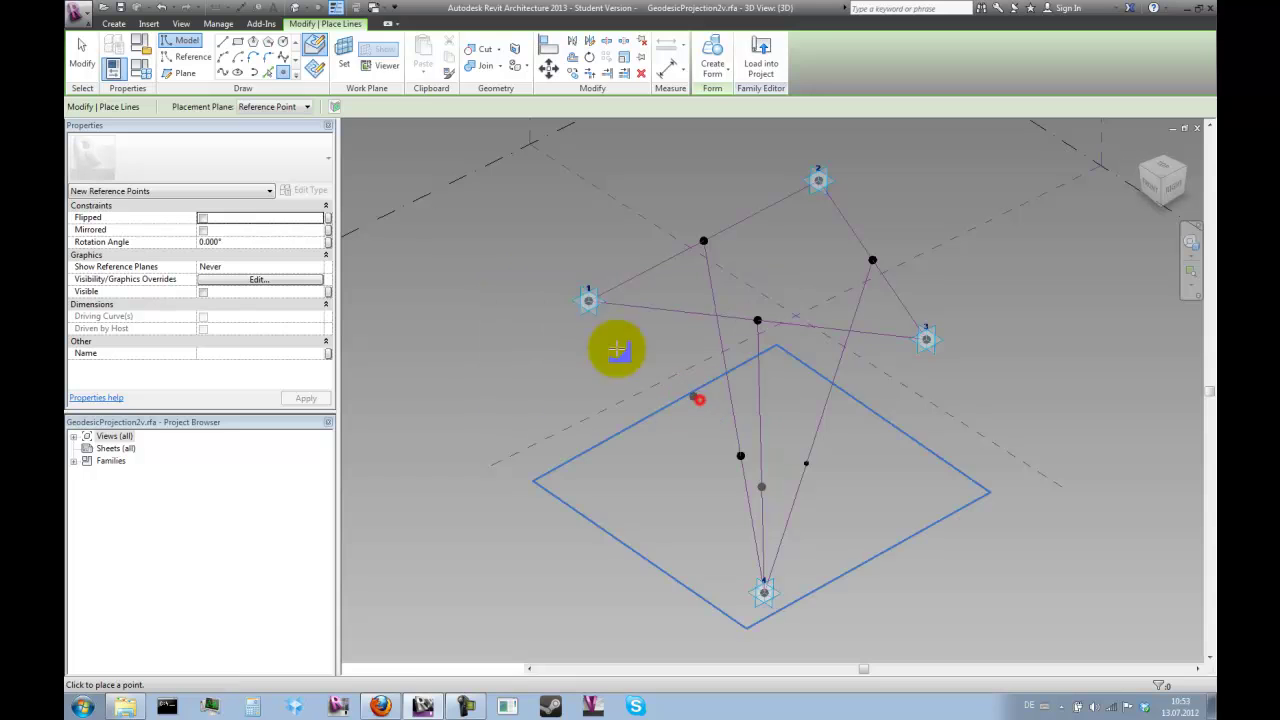
key("Escape")
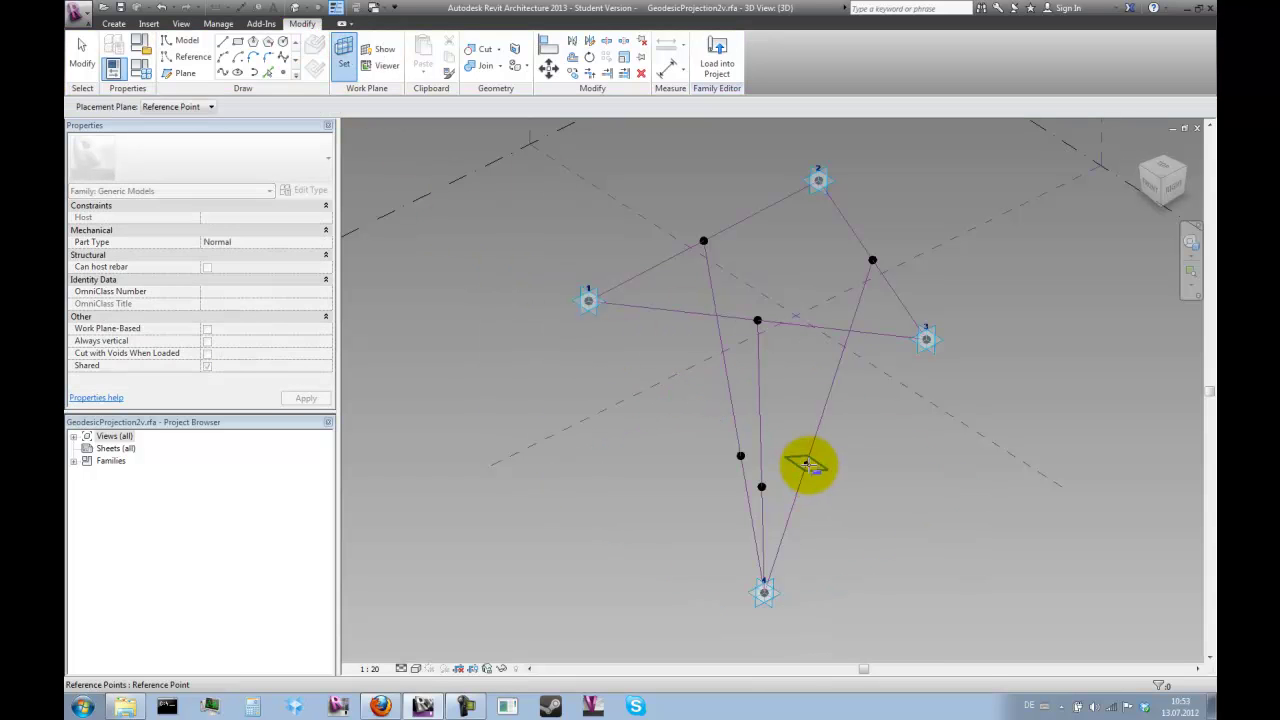
key("Return")
left_click(806, 464)
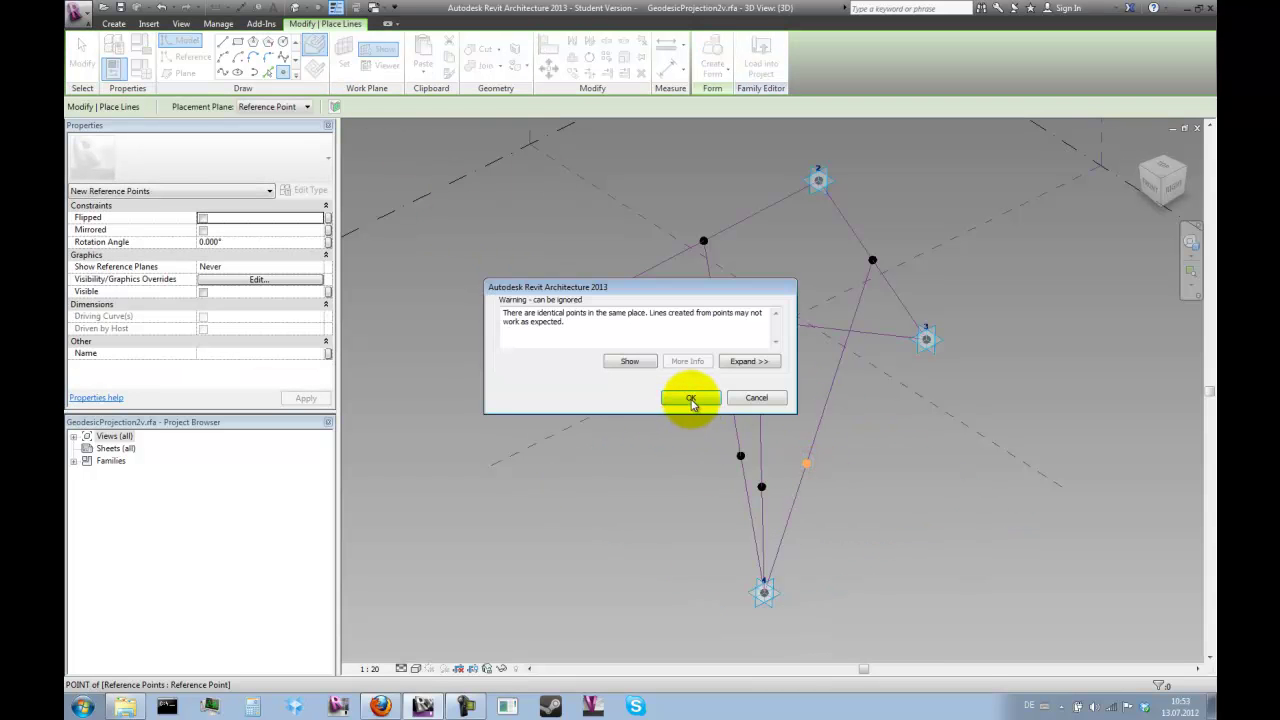
left_click(691, 399)
left_click(80, 48)
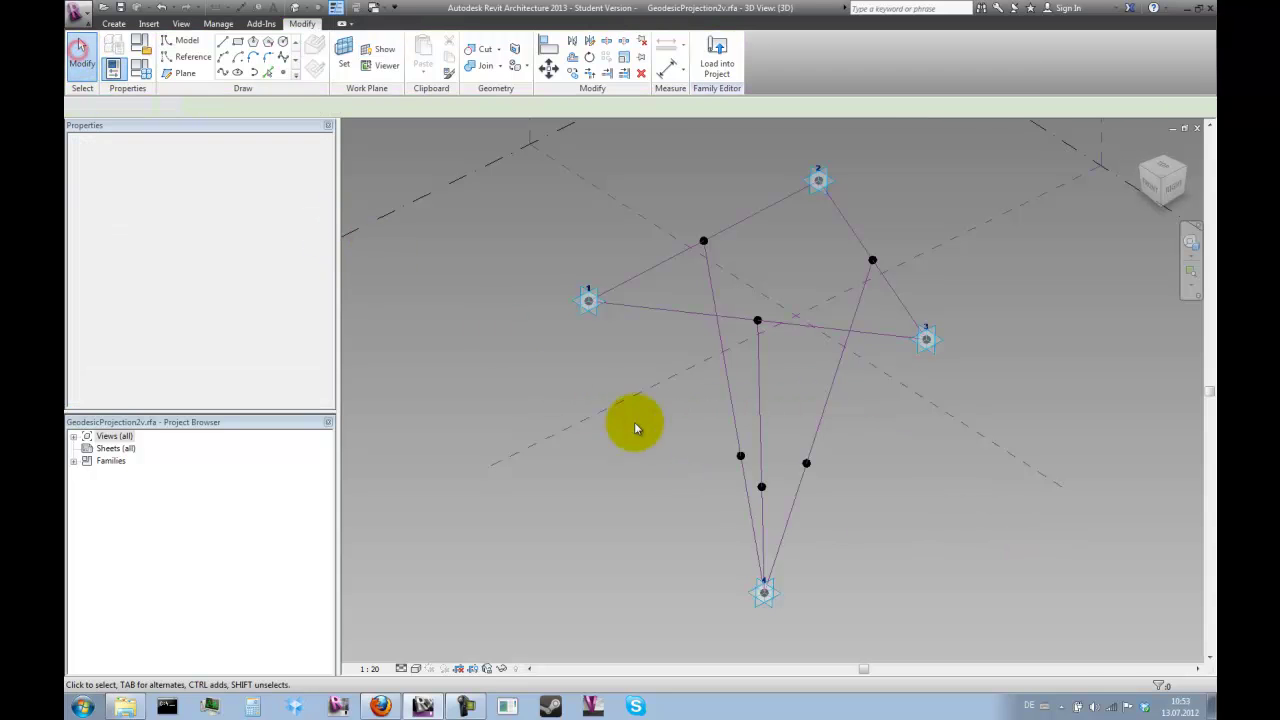
Raise the new reference points above the triangle and select the three raised points together.
left_click(740, 458)
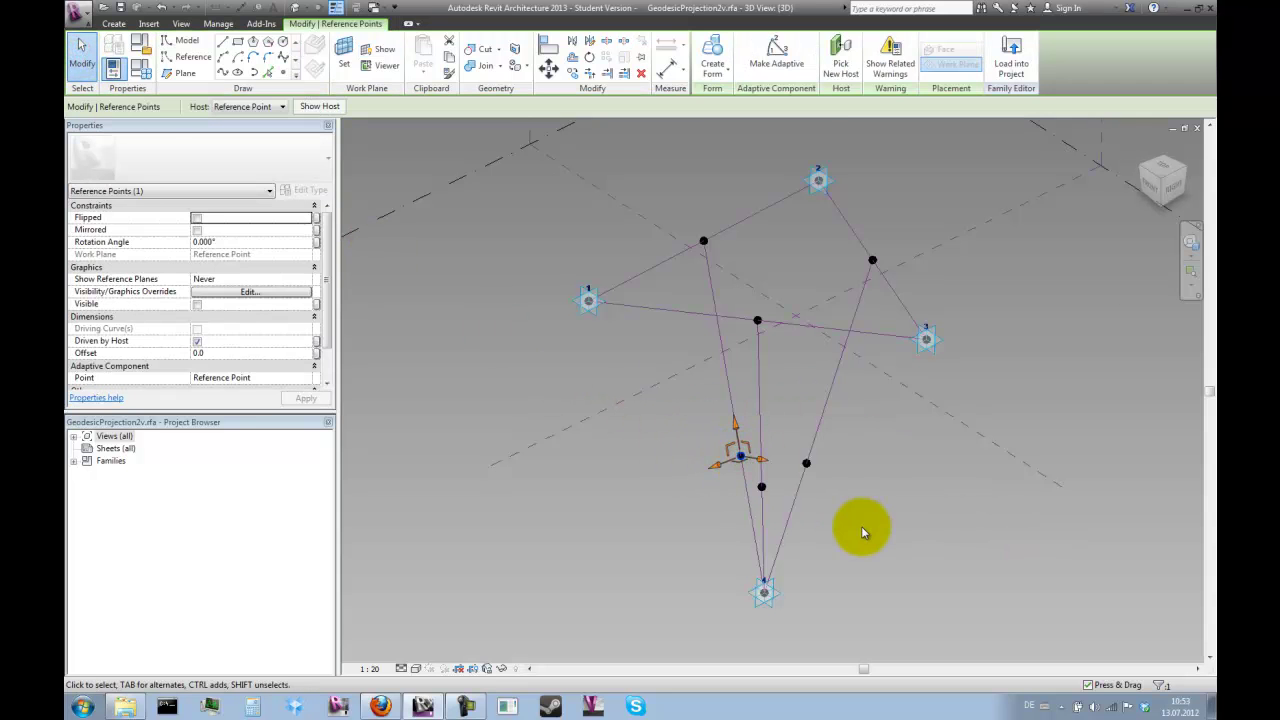
middle_click_drag(857, 523, 786, 449, "shift")
left_click_drag(760, 447, 722, 236)
left_click_drag(788, 498, 783, 320)
left_click(821, 478)
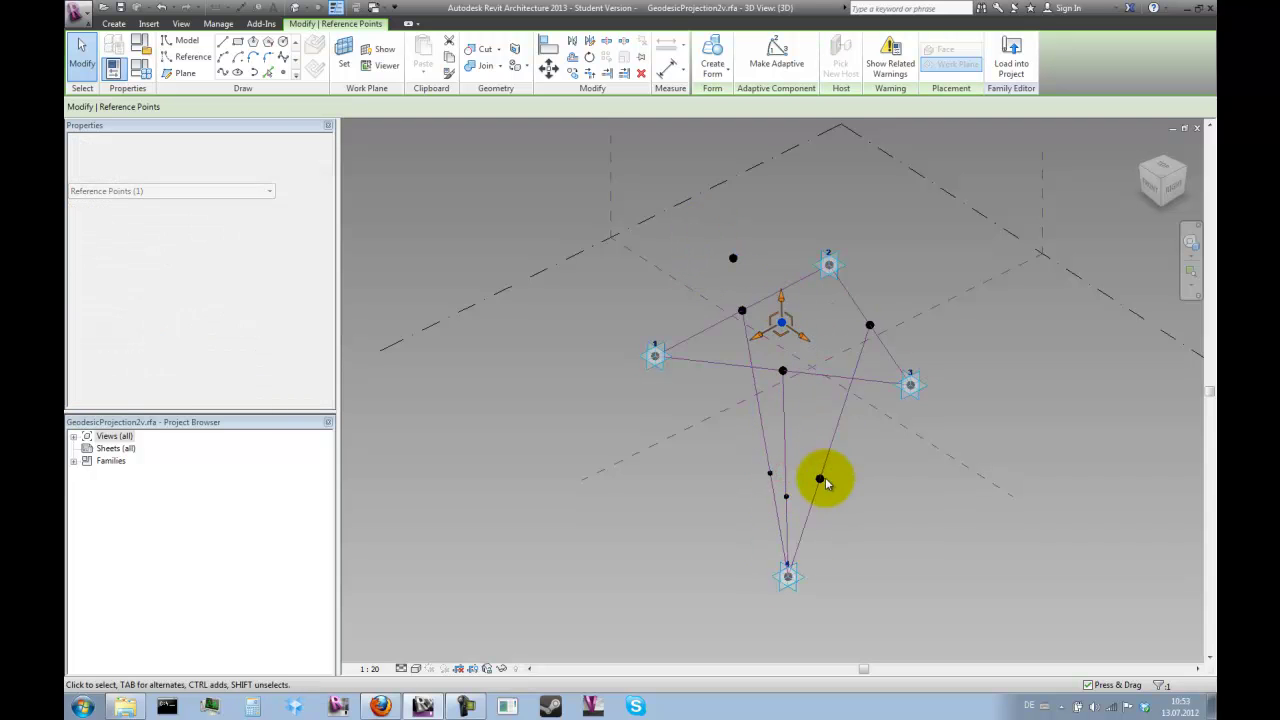
left_click_drag(826, 474, 886, 266)
middle_click_drag(997, 420, 801, 420, "shift")
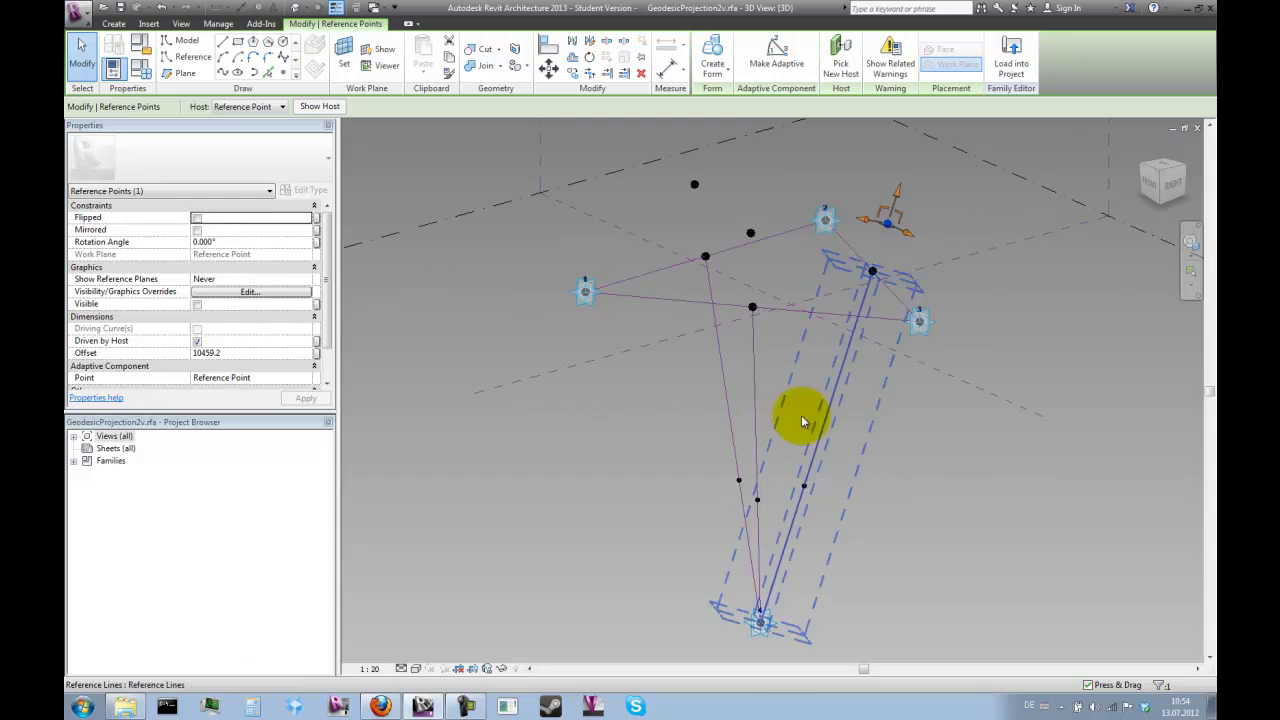
left_click(750, 233)
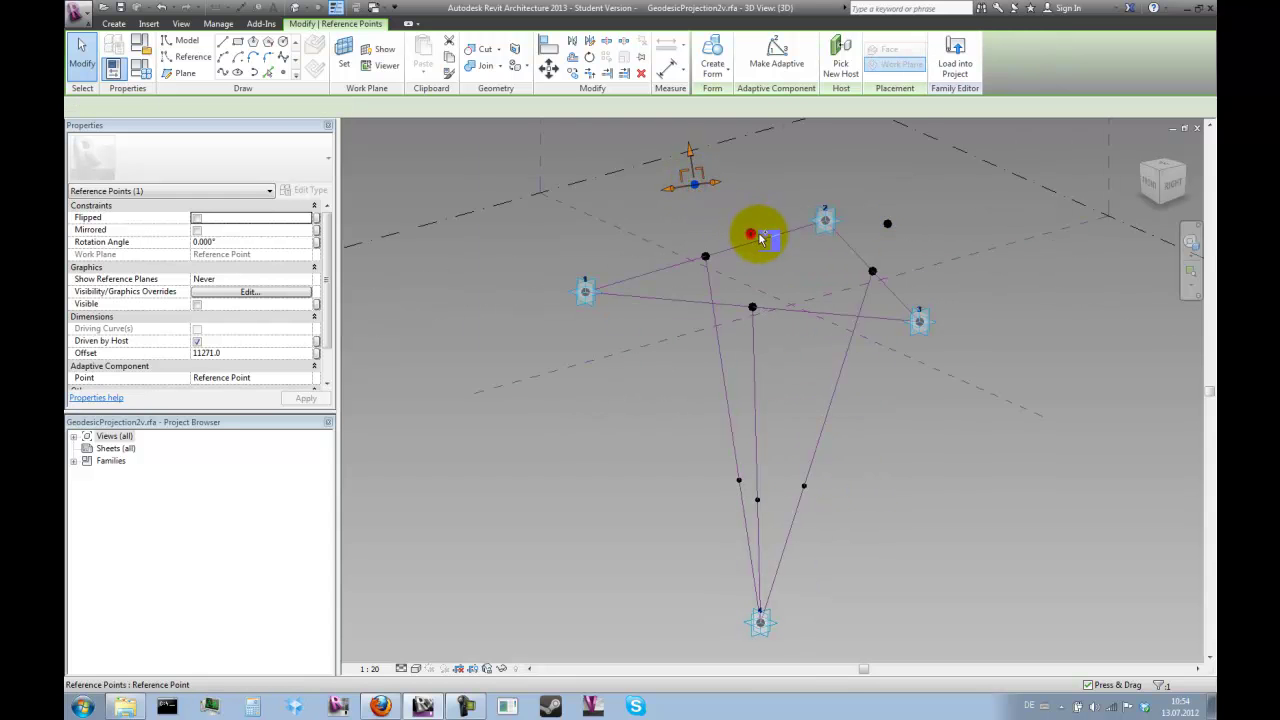
left_click(886, 225, "ctrl")
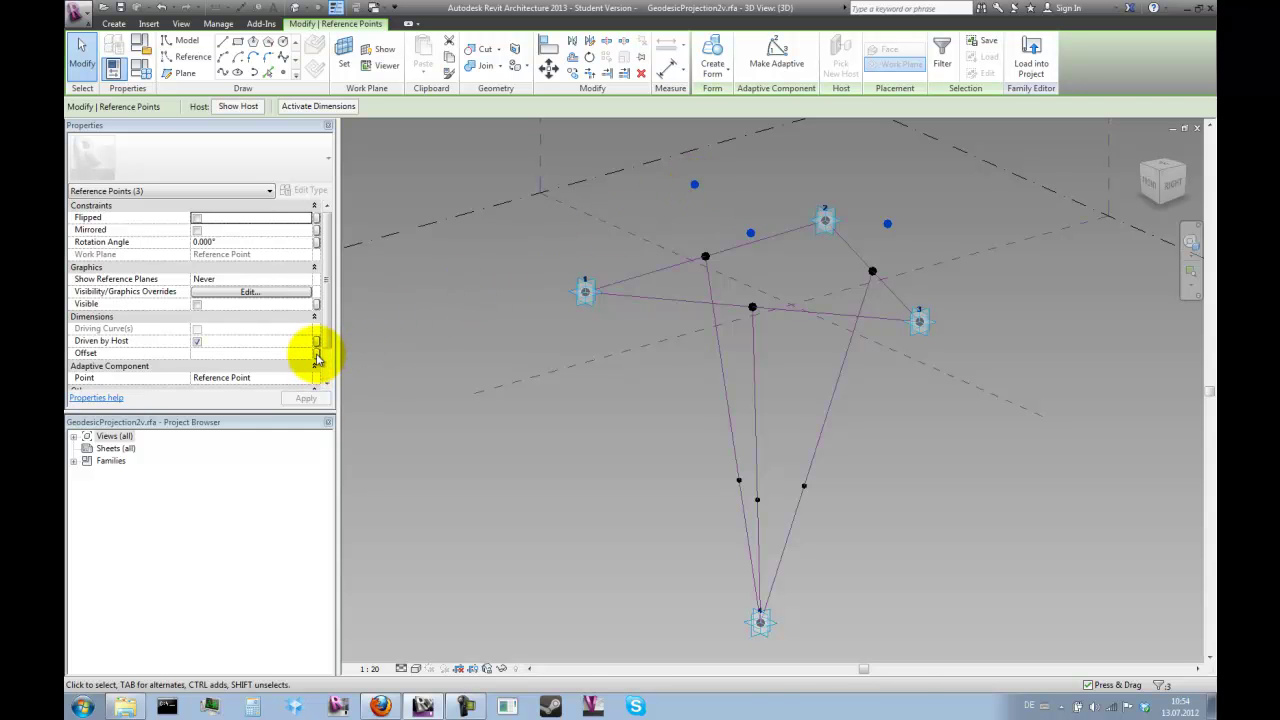
Associate the selected points' Offset with sphere_radius and dismiss the identical-points warning.
left_click(317, 355)
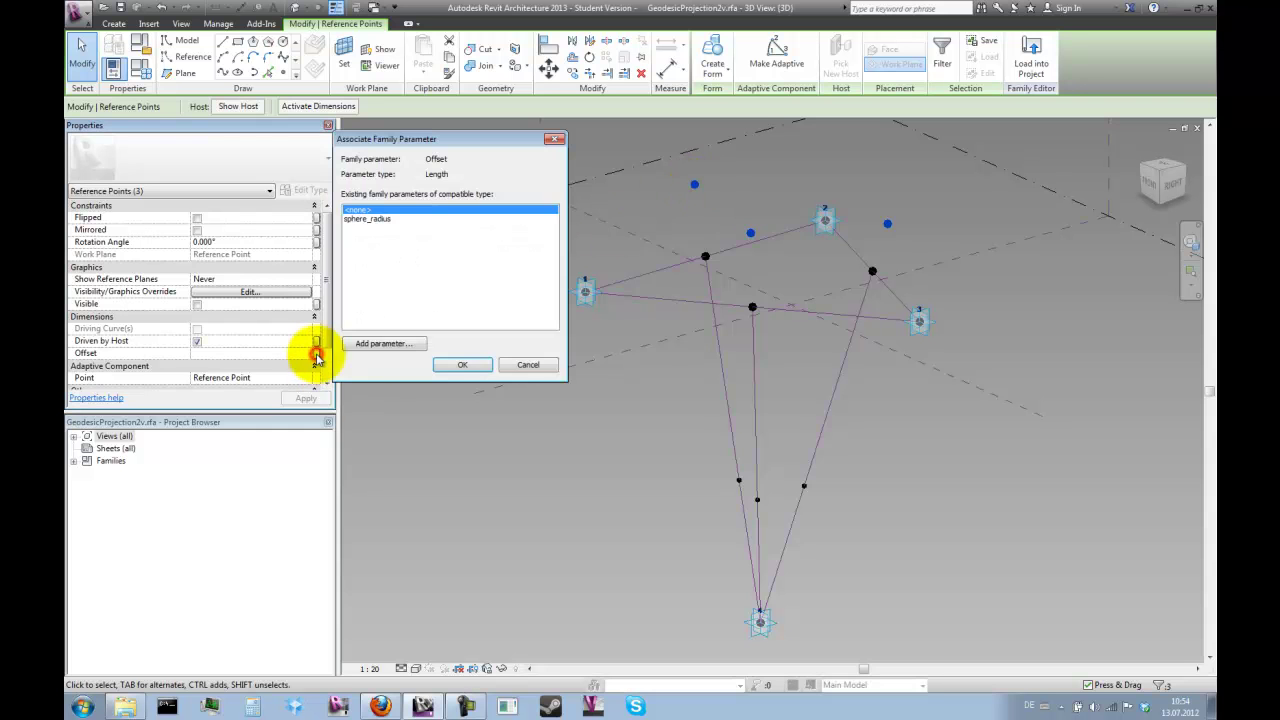
left_click(375, 219)
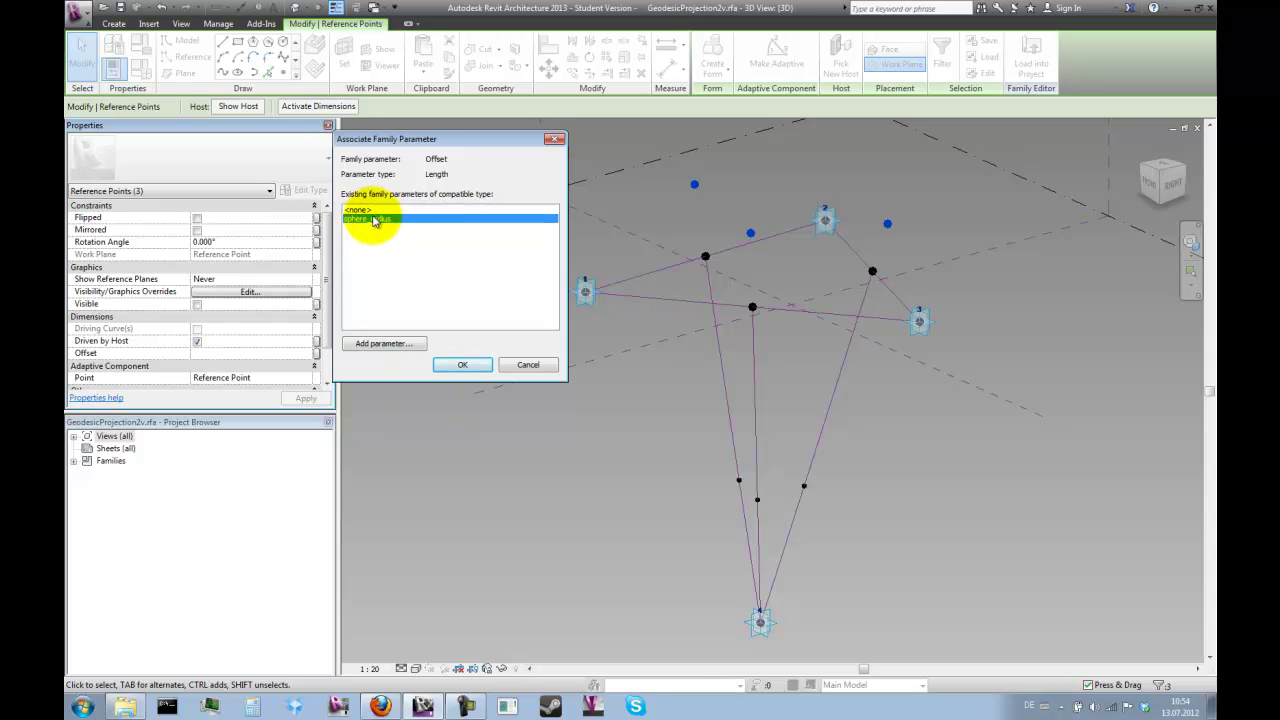
left_click(463, 366)
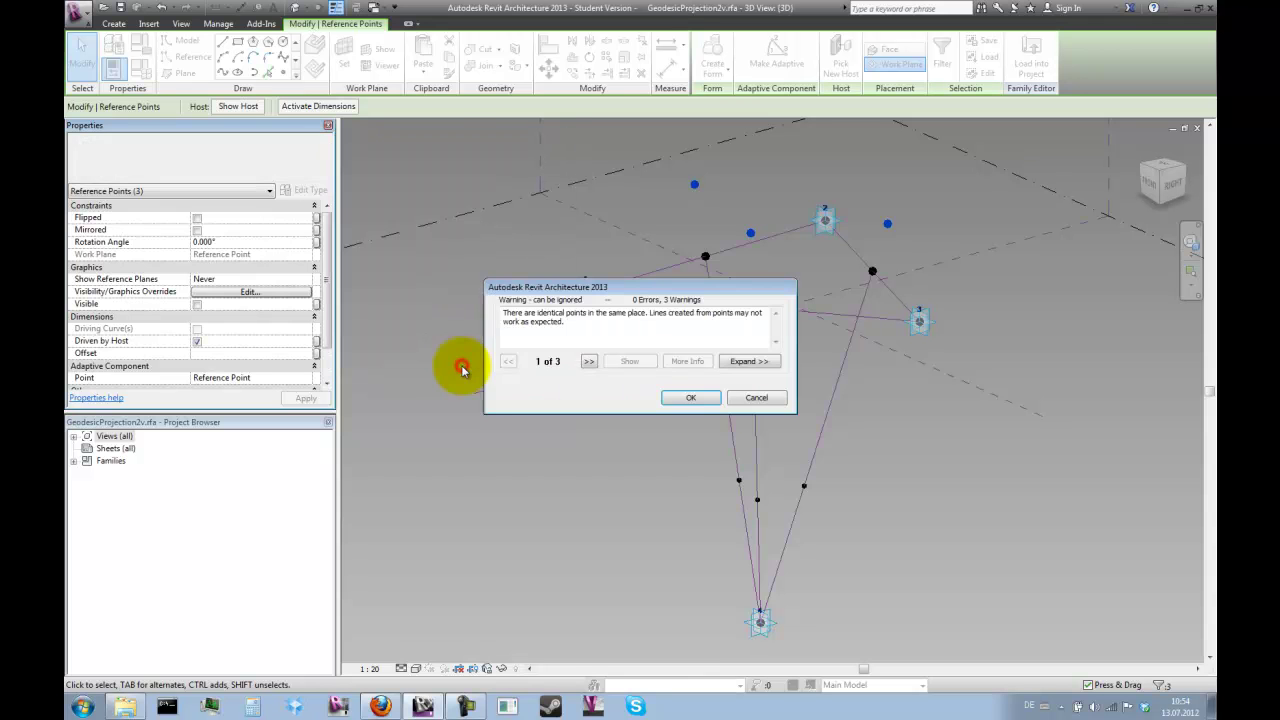
left_click(694, 398)
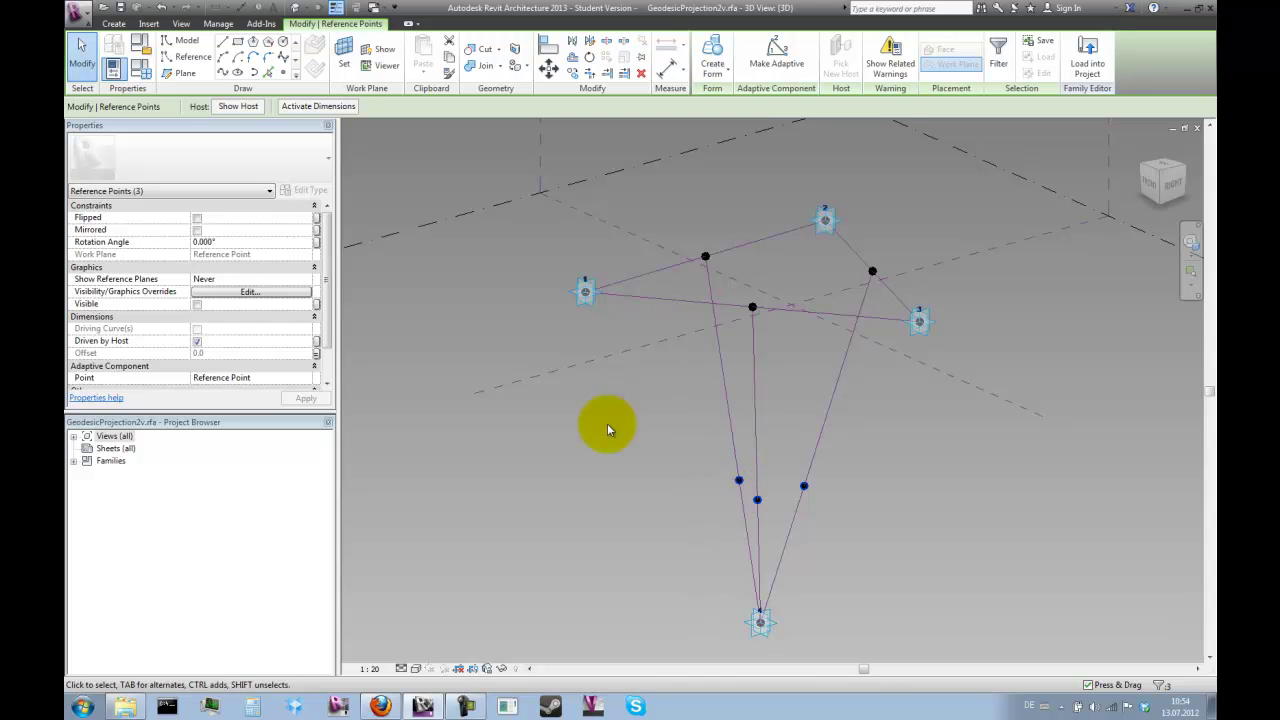
Set sphere_radius to 15000 in Family Types and apply it.
left_click(143, 66)
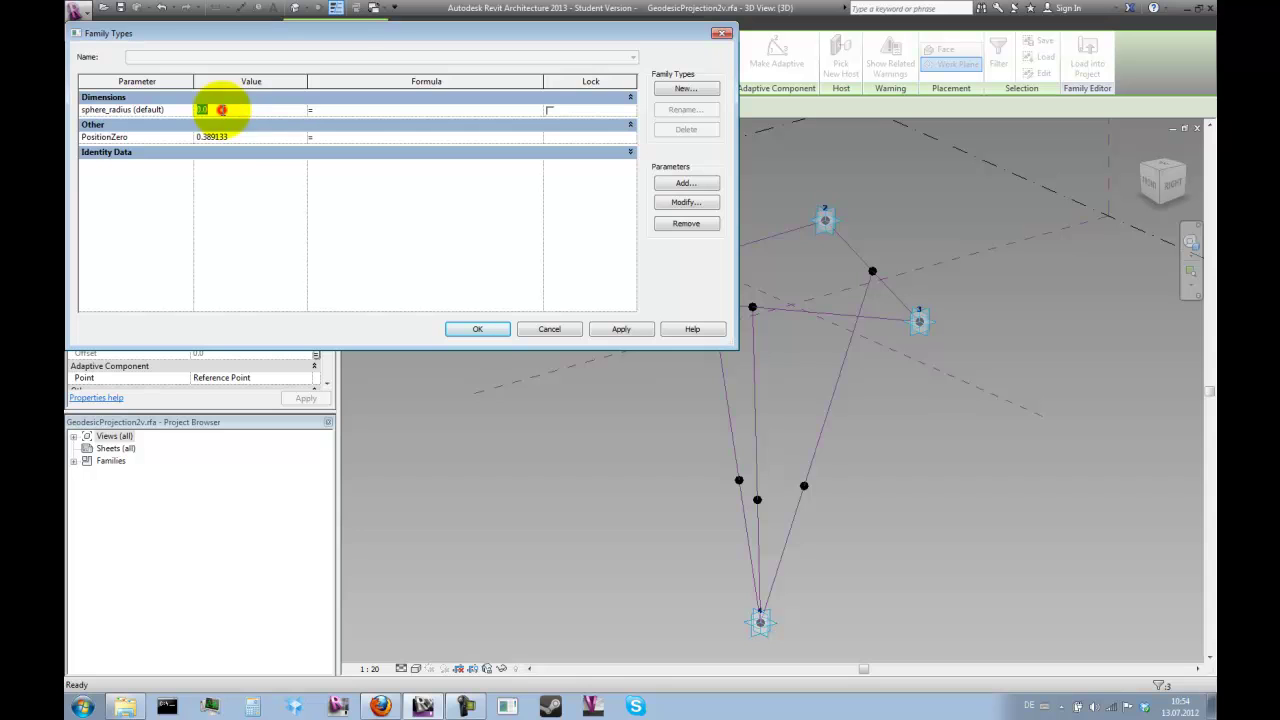
left_click(221, 109)
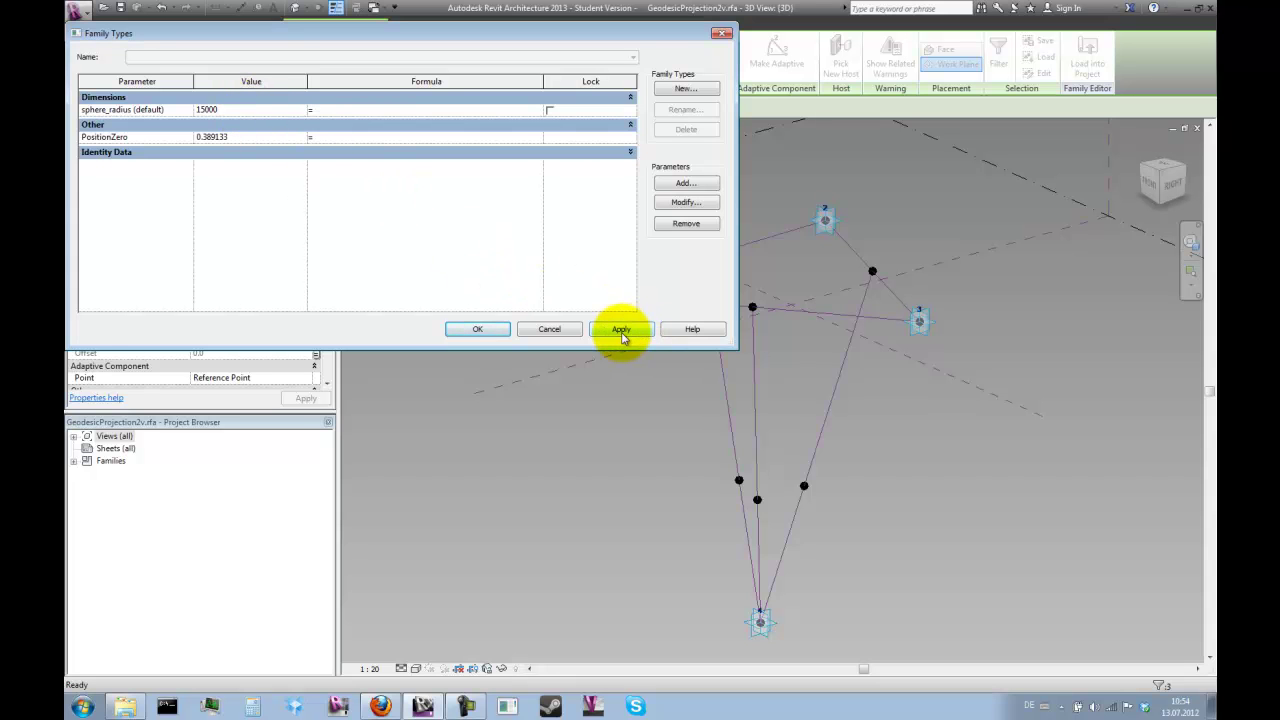
left_click(479, 330)
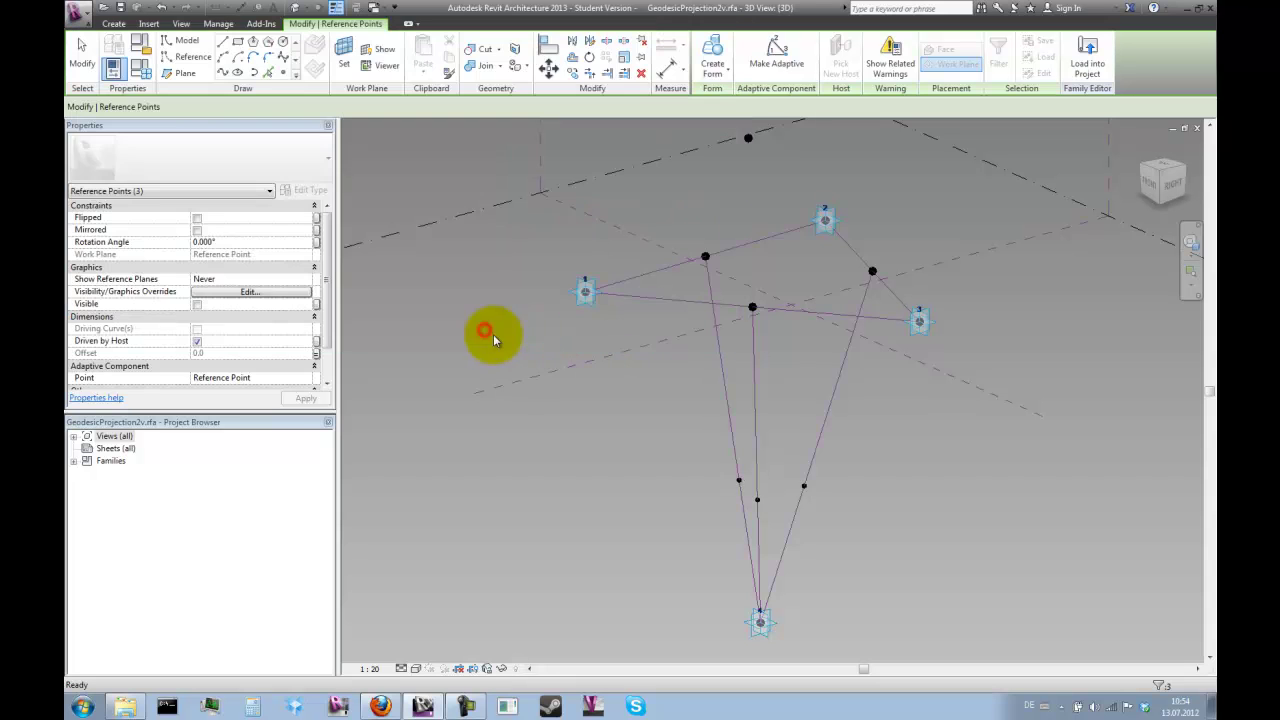
Drag the top projected point's gizmo down, pulling the projected points toward the triangle.
left_click(897, 481)
mouse_move(897, 481)
middle_mouse_down("shift")
mouse_move(866, 514)
mouse_move(889, 500)
middle_mouse_up("shift")
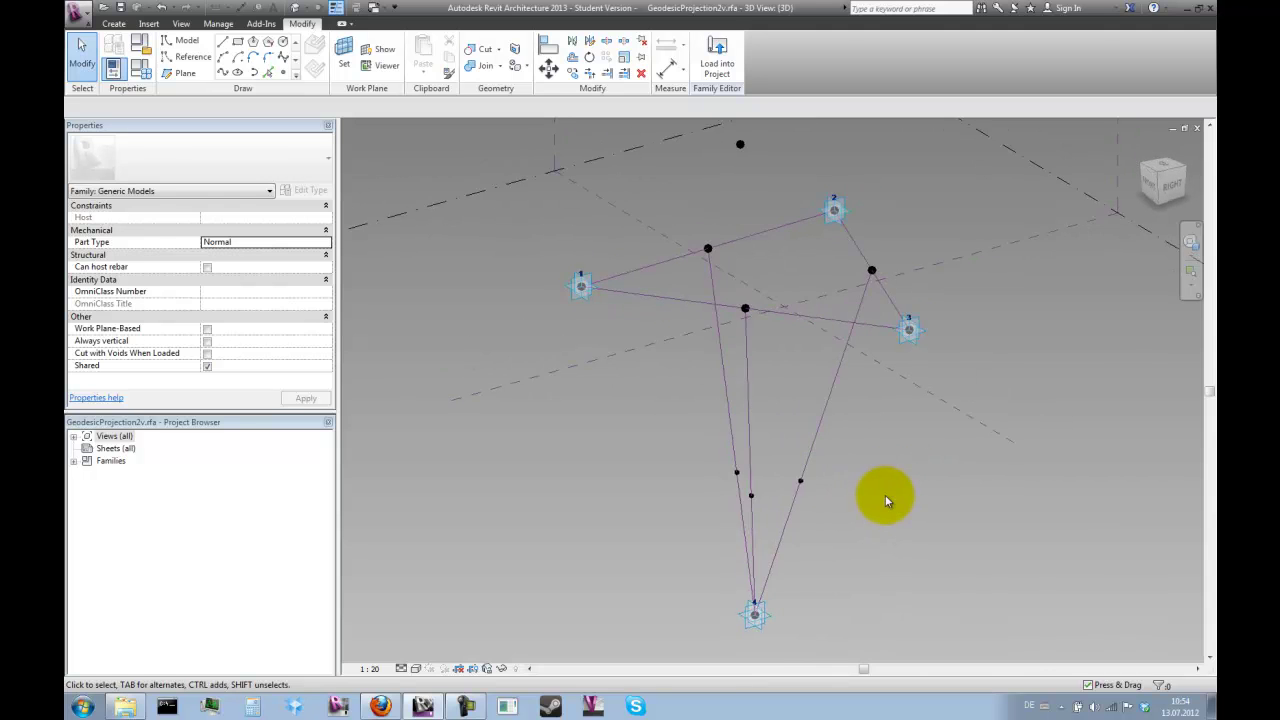
scroll(885, 470, "down", 2)
scroll(860, 350, "up", 2)
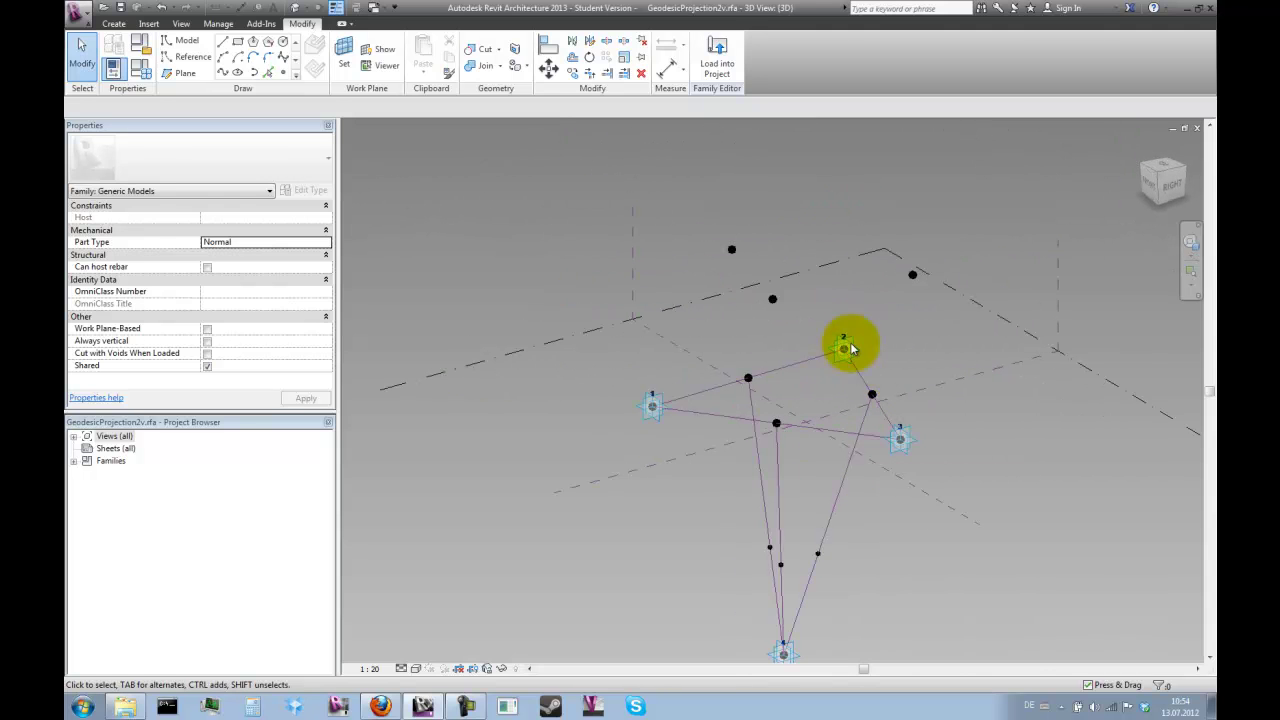
left_click(773, 305)
left_click_drag(773, 305, 772, 348)
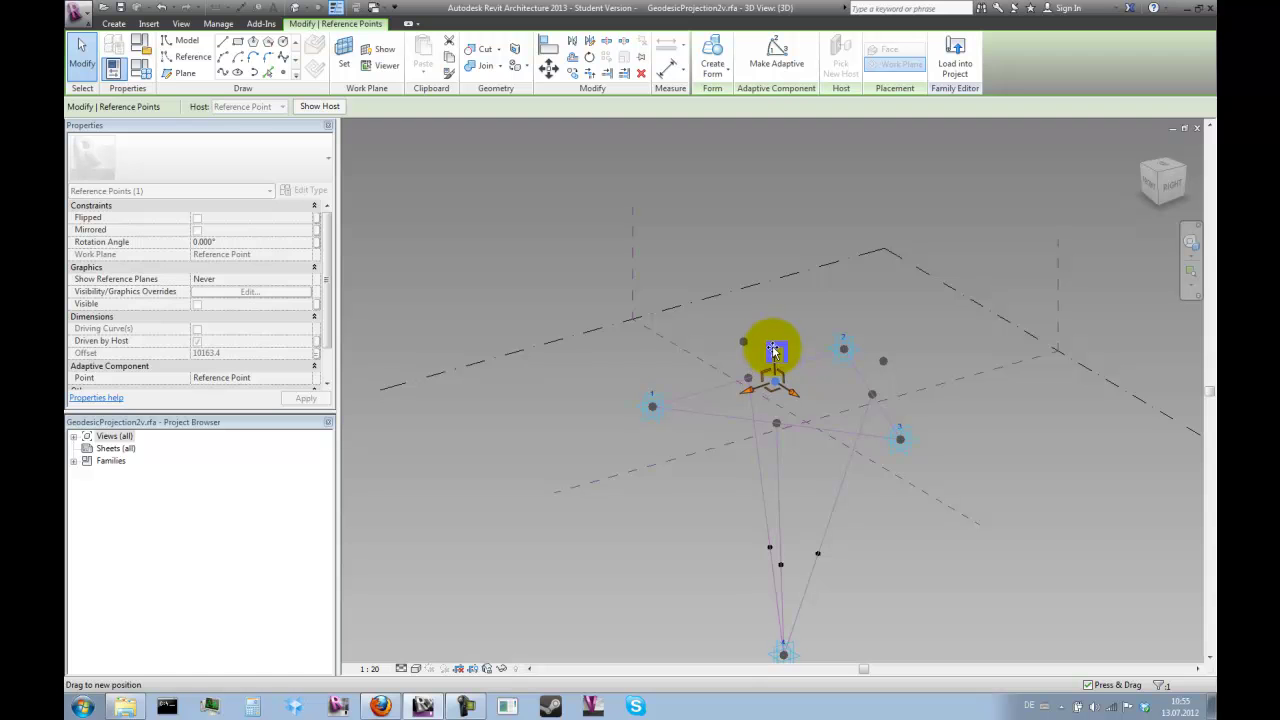
Orbit and zoom around the model to inspect the lowered projected points.
left_click(933, 404)
middle_click_drag(1006, 480, 954, 410, "shift")
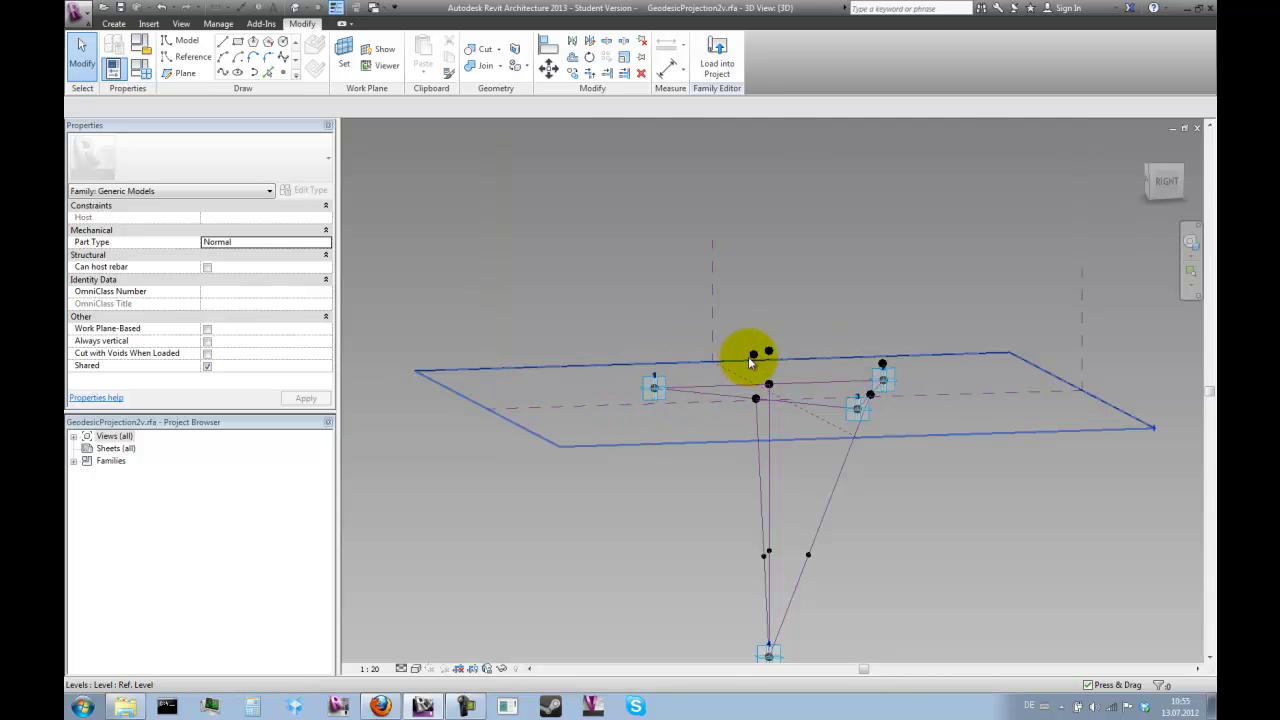
middle_click_drag(929, 466, 1049, 574, "shift")
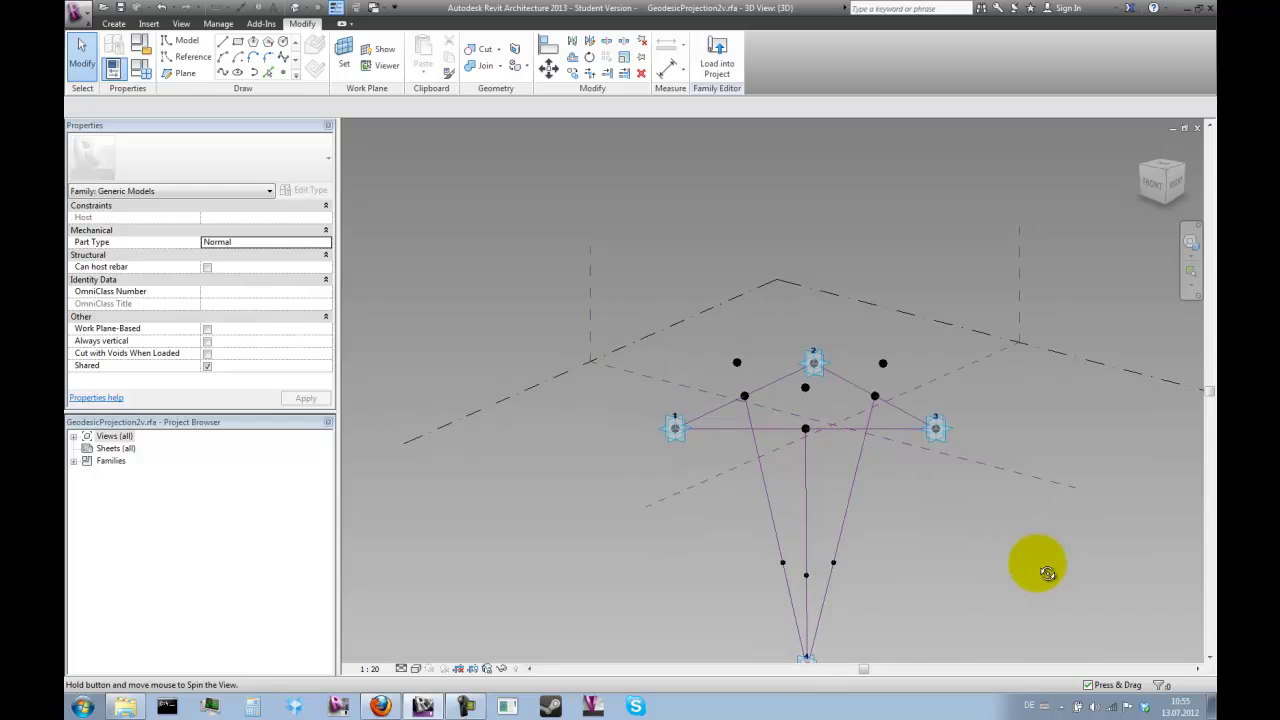
scroll(881, 514, "down", 3)
middle_click_drag(910, 568, 903, 517, "shift")
scroll(903, 517, "up", 2)
scroll(897, 496, "up", 3)
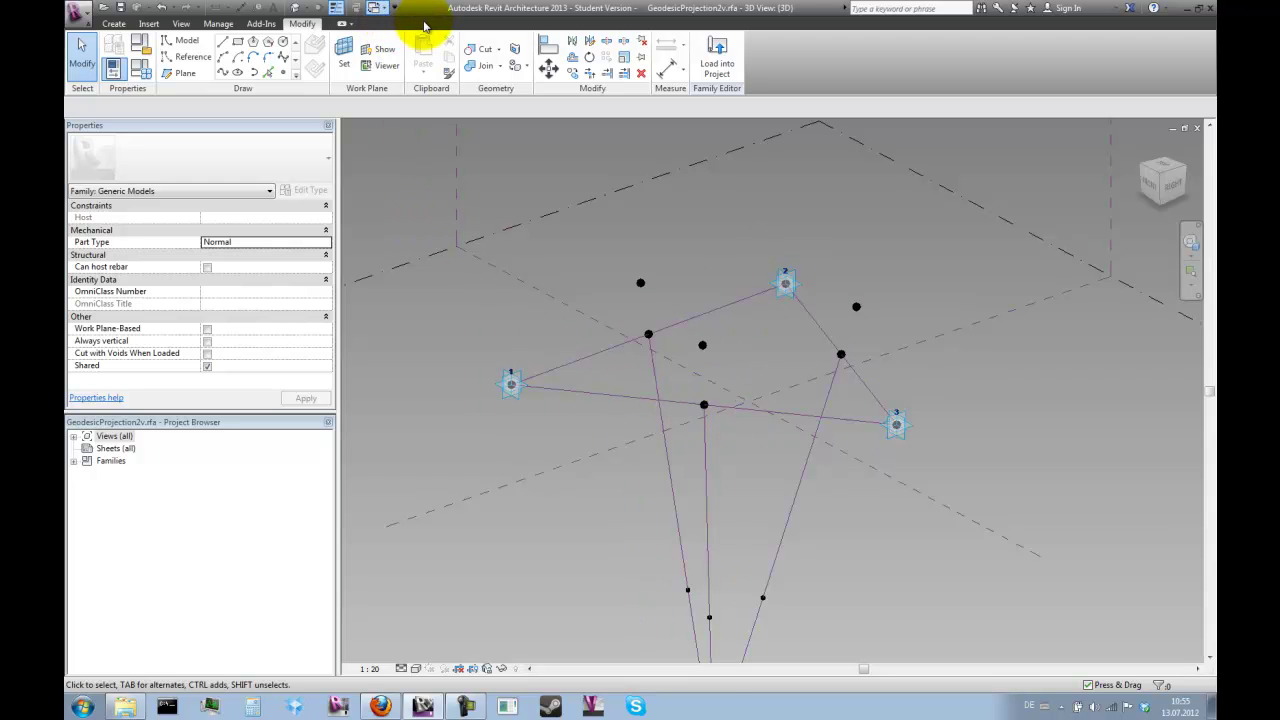
Edit the TriangleComponent panel family from Geosphere.rfa and load it into GeodesicProjection2v.rfa.
key("ctrl+Tab")
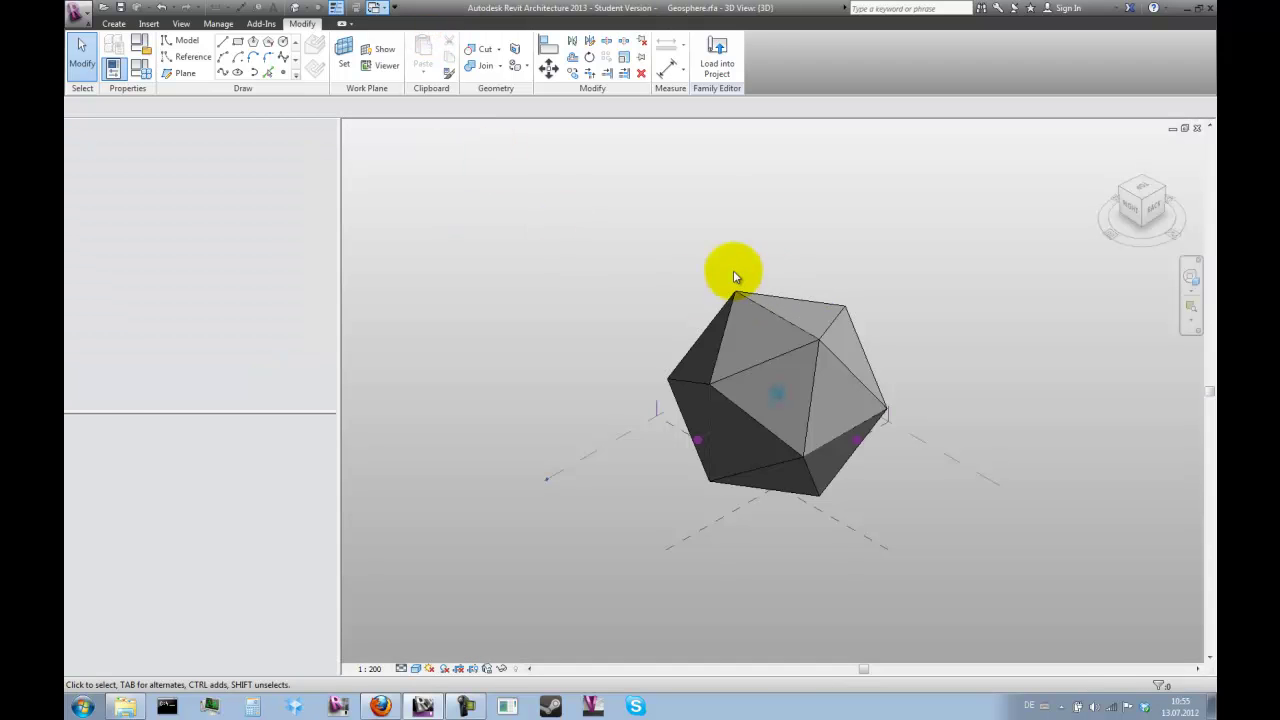
left_click(759, 318)
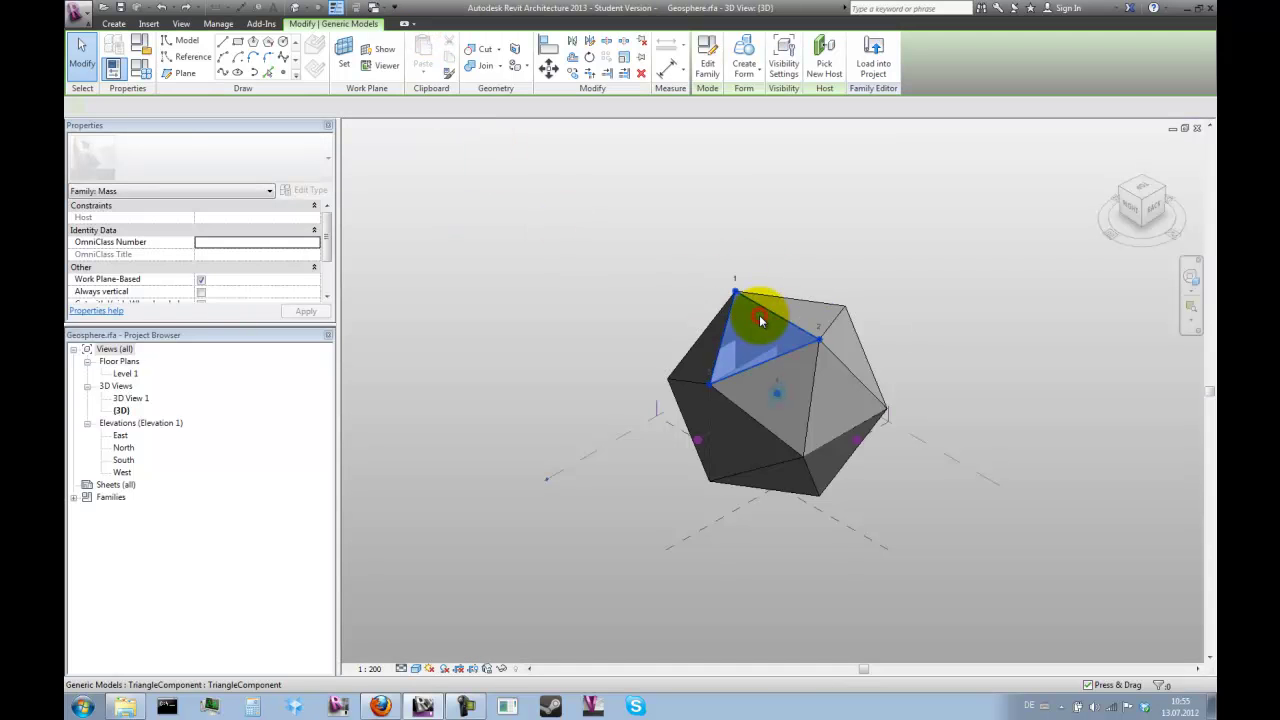
left_click(707, 55)
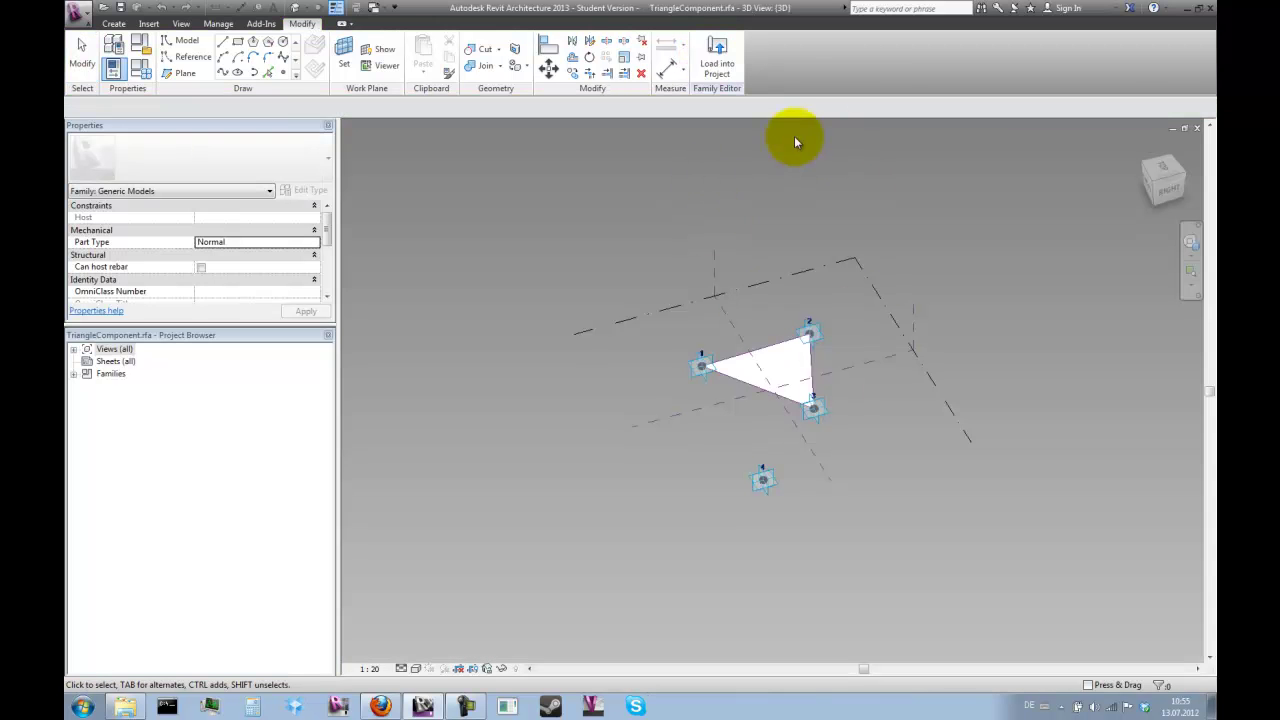
left_click(717, 55)
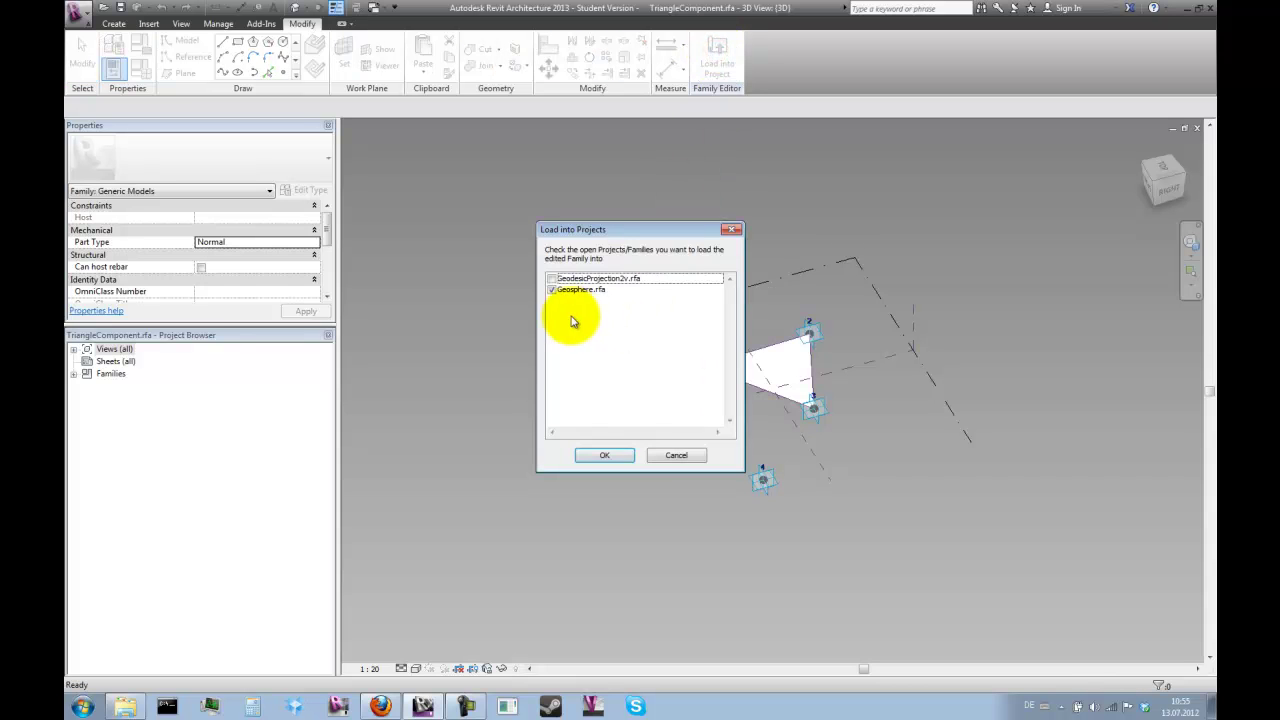
left_click(551, 279)
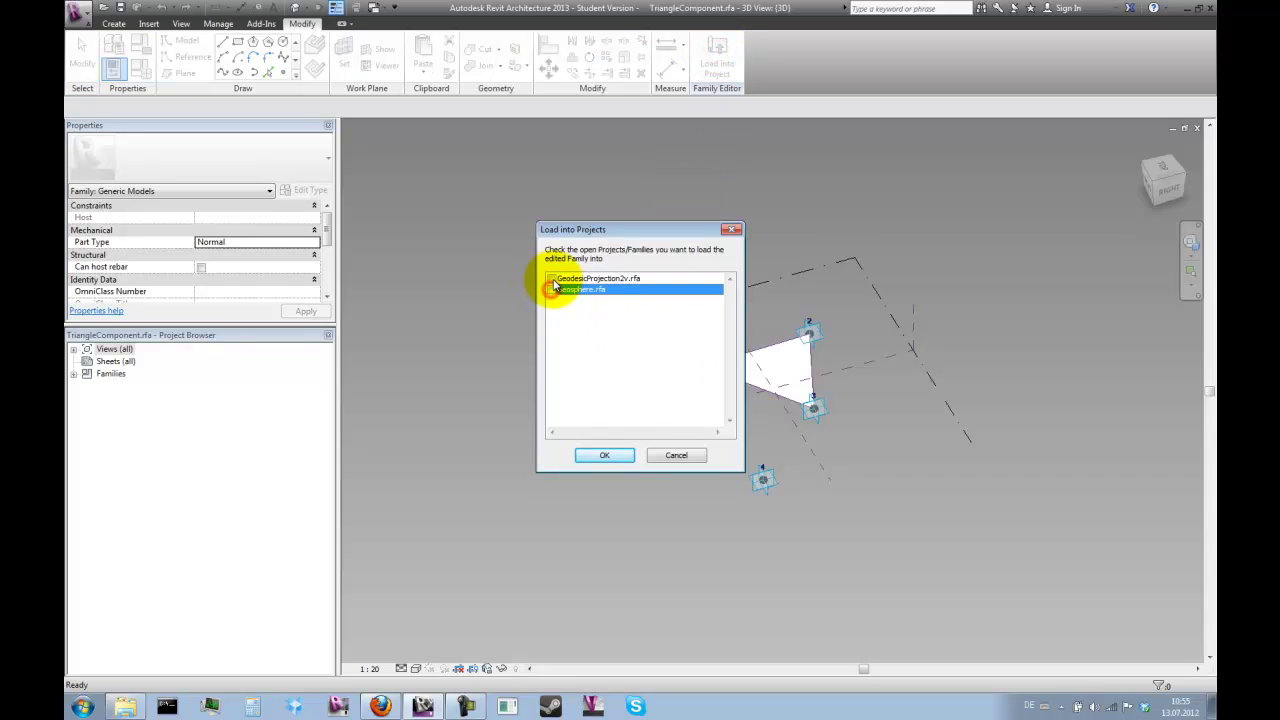
left_click(619, 460)
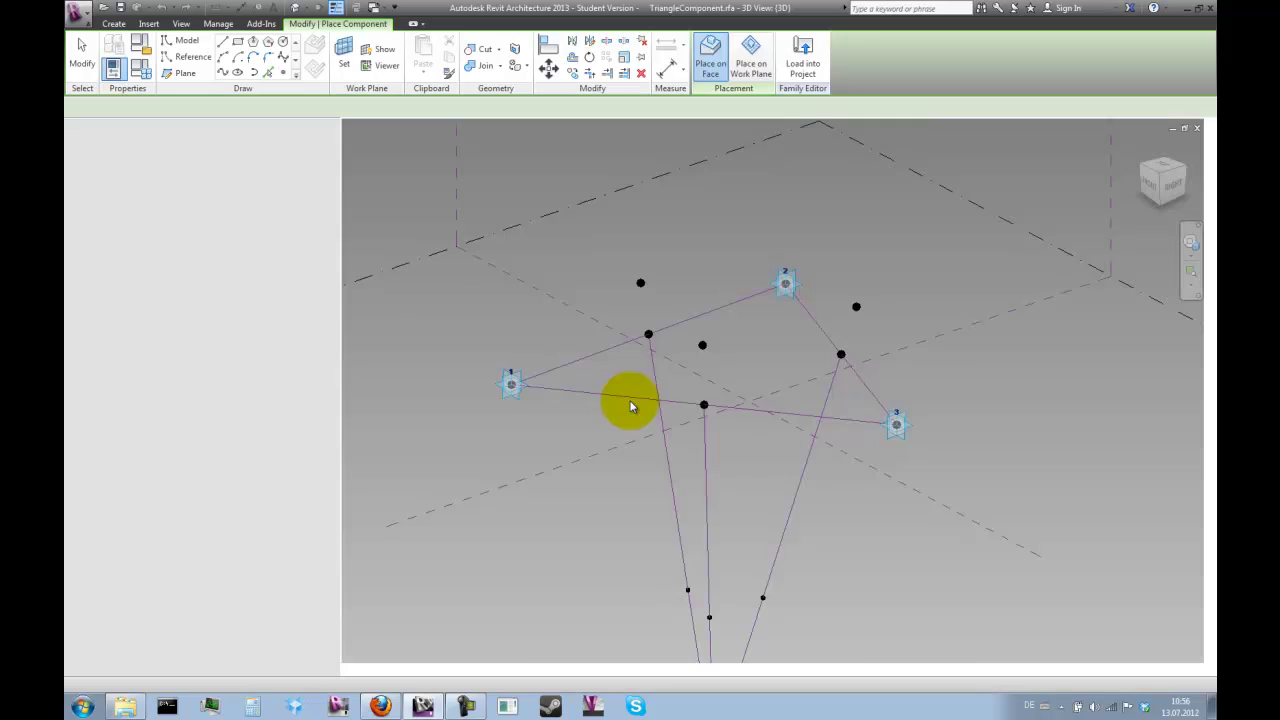
Place the first two TriangleComponent corners on and beside reference point 1.
scroll(743, 414, "down", 1)
scroll(728, 400, "up", 2)
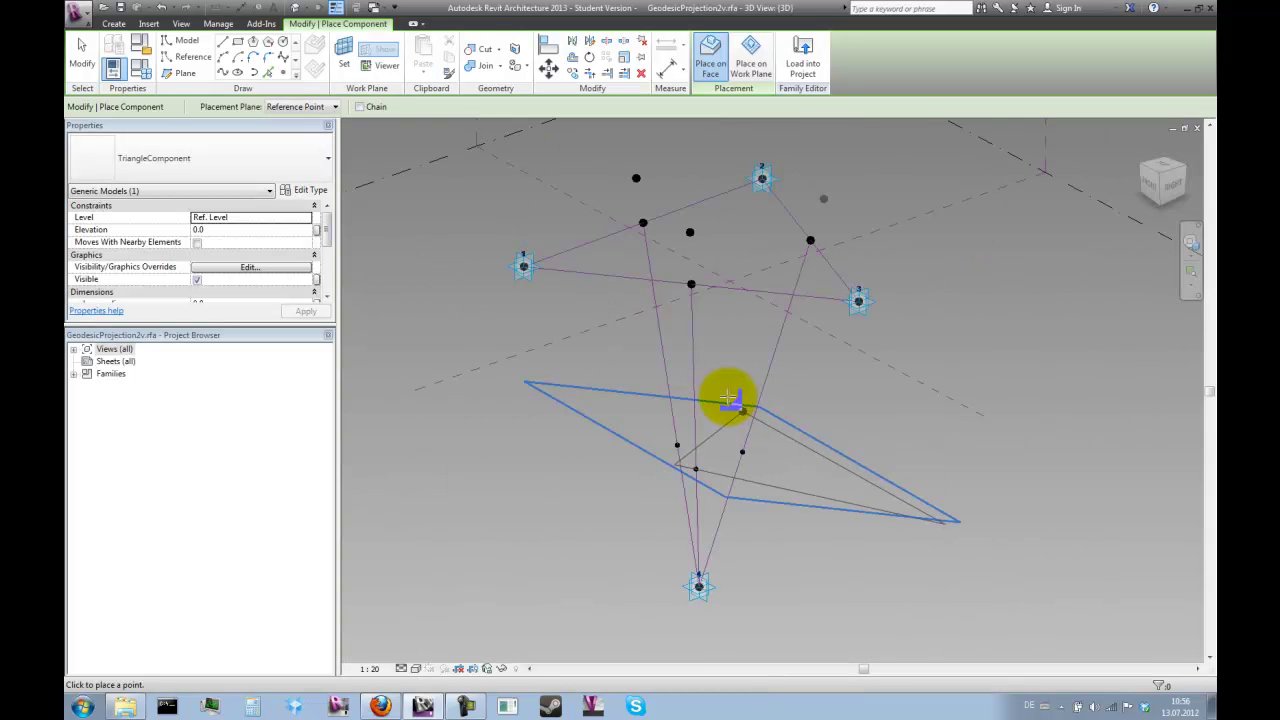
scroll(663, 265, "down", 1)
scroll(645, 212, "up", 3)
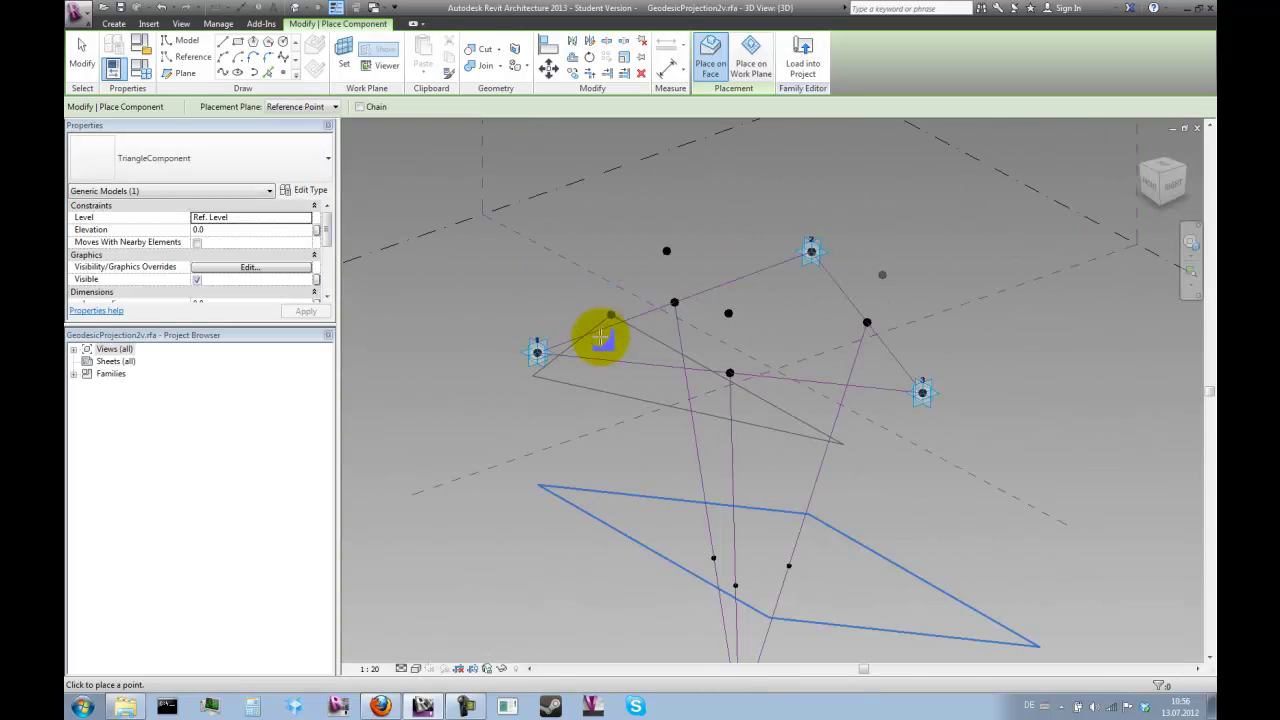
left_click(537, 352)
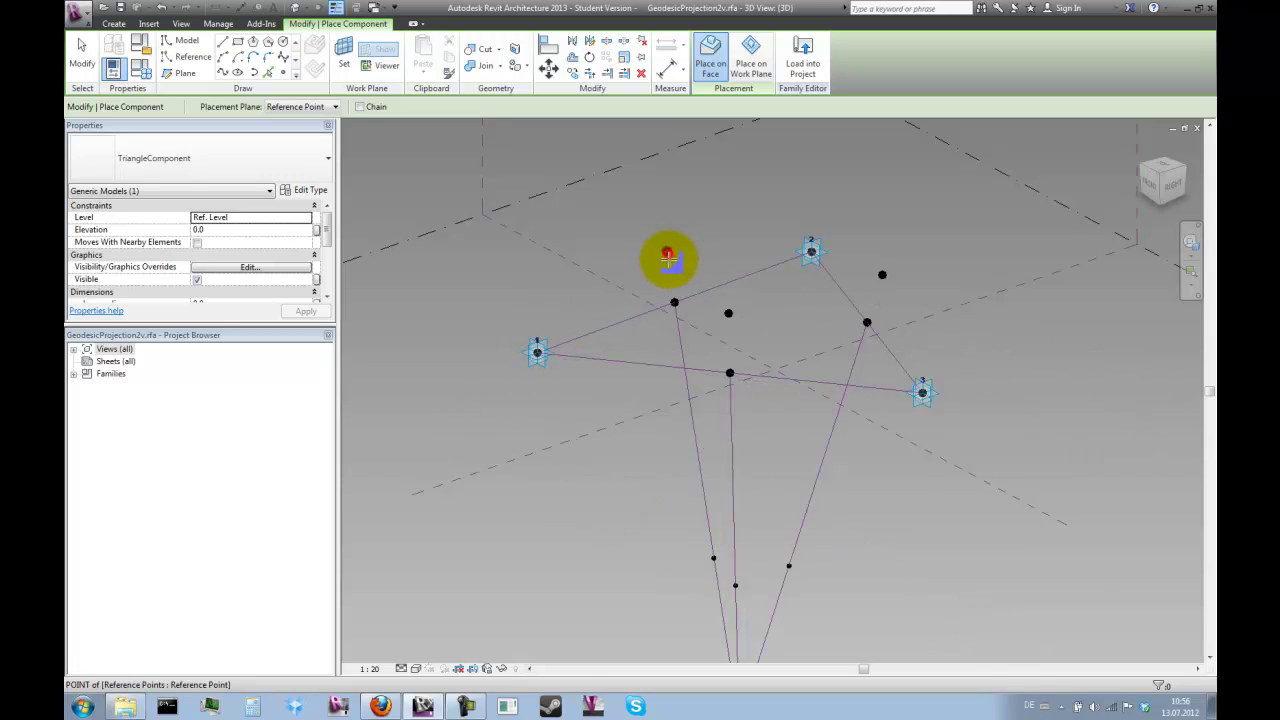
left_click(668, 256)
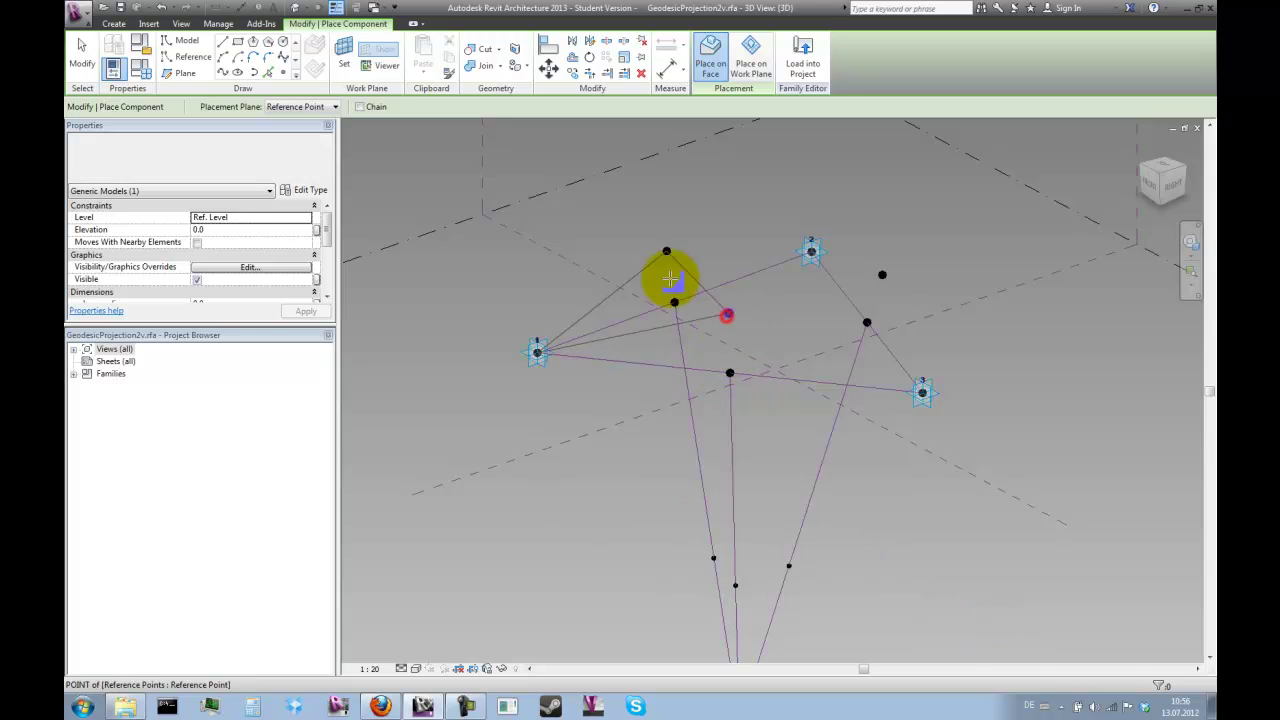
Start another triangle panel at reference point 4 and fix its two upper corners.
scroll(669, 279, "down", 3)
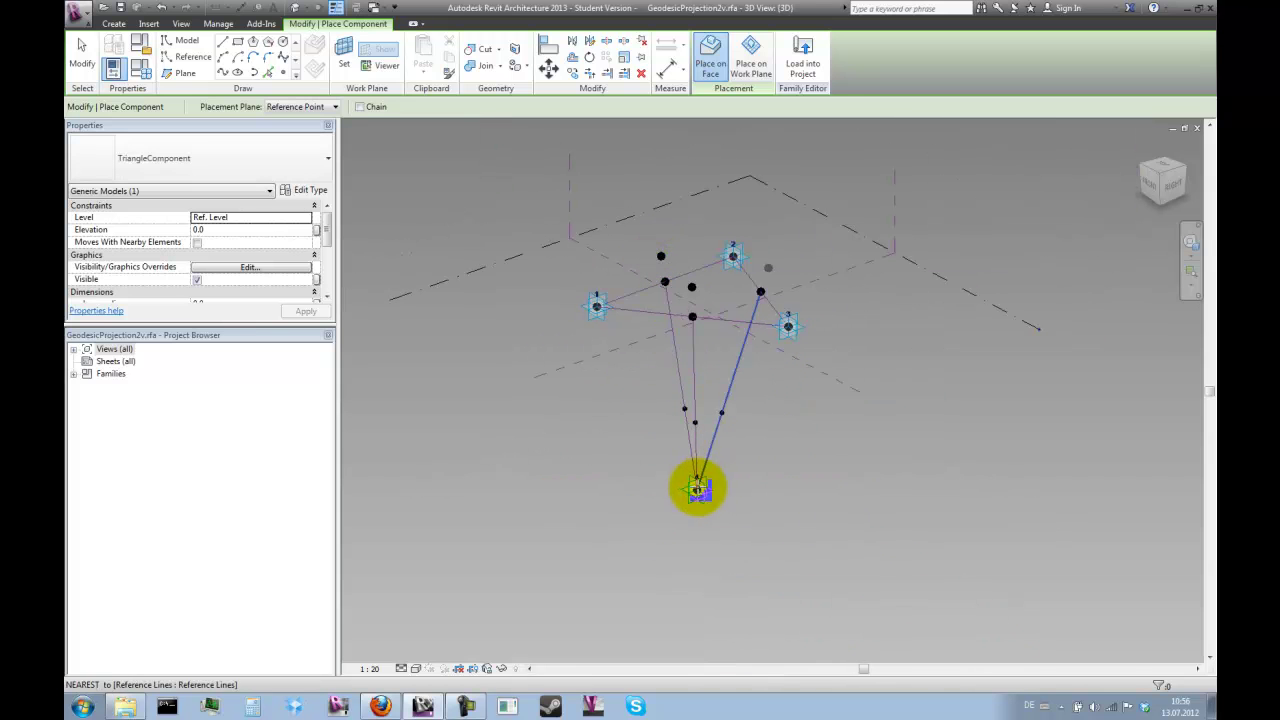
scroll(704, 495, "up", 2)
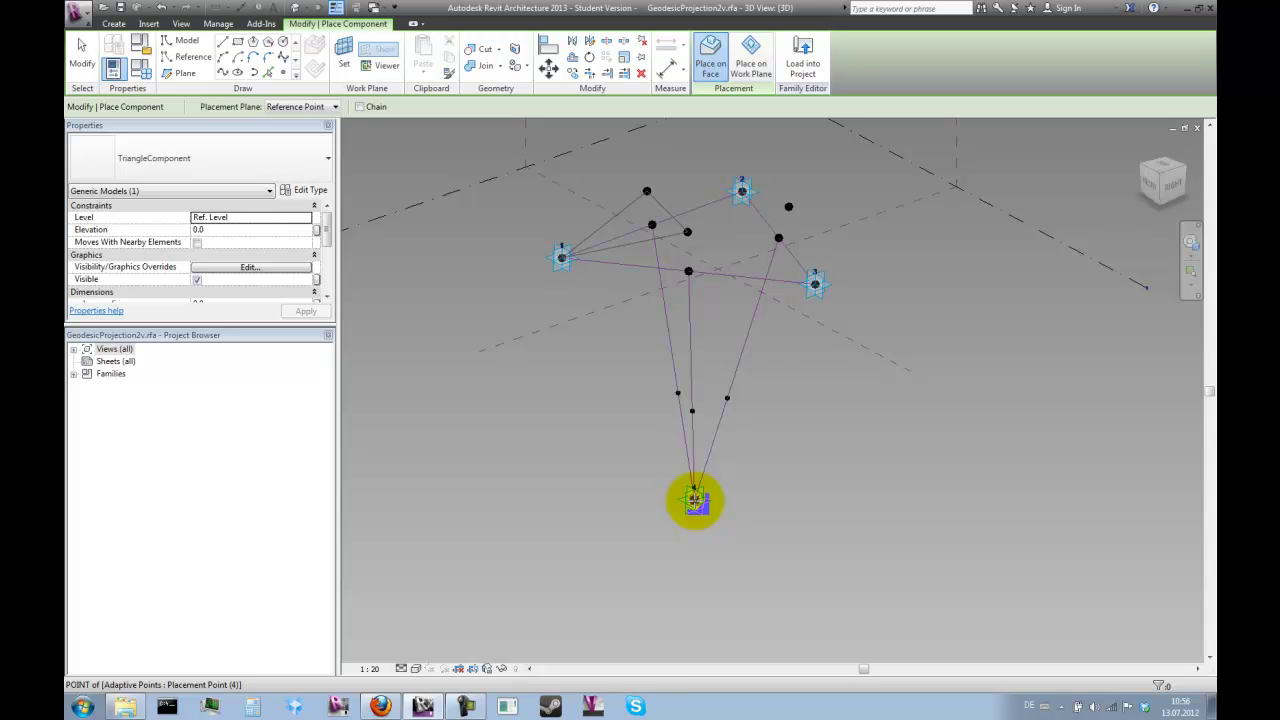
left_click(695, 499)
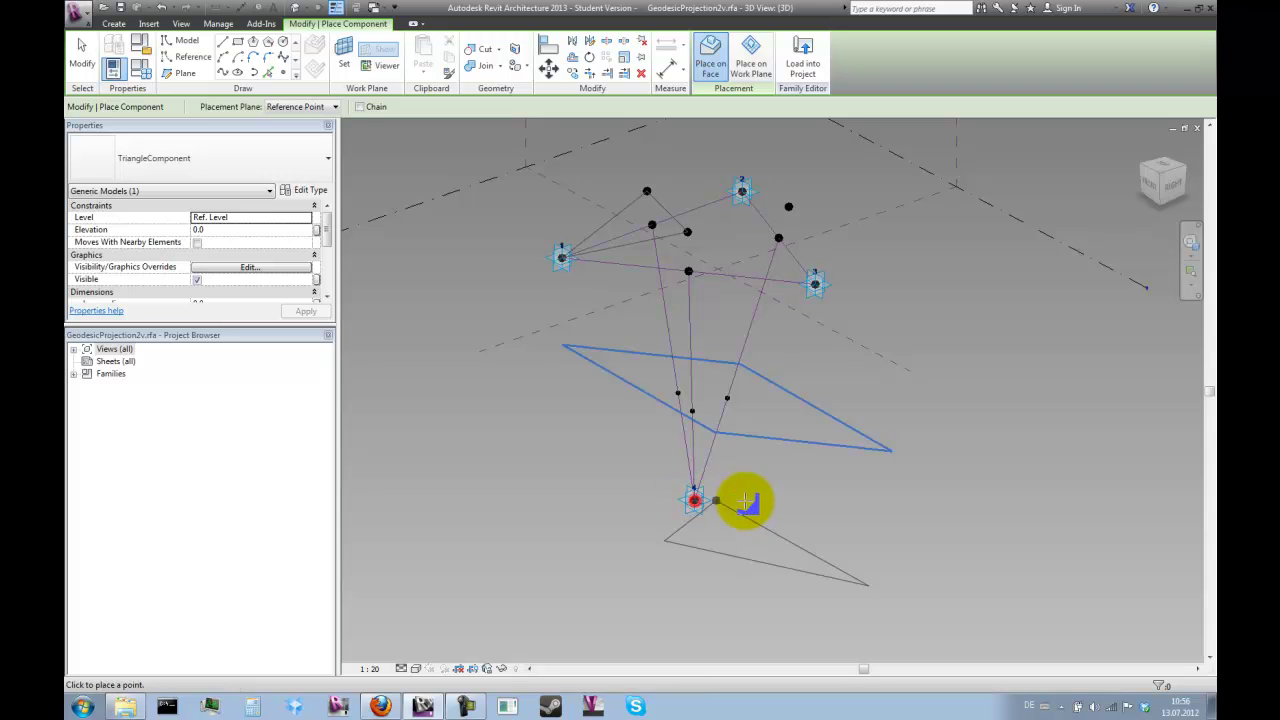
middle_click_drag(976, 335, 713, 120, "shift")
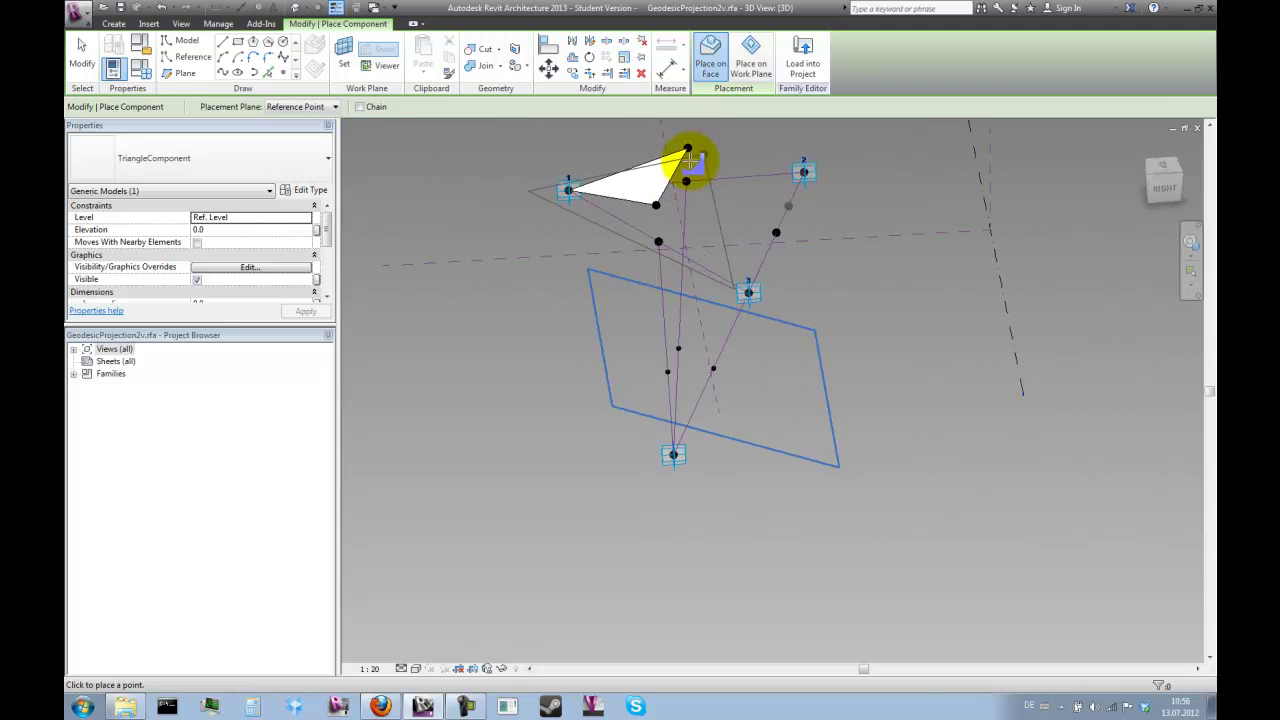
left_click(657, 206)
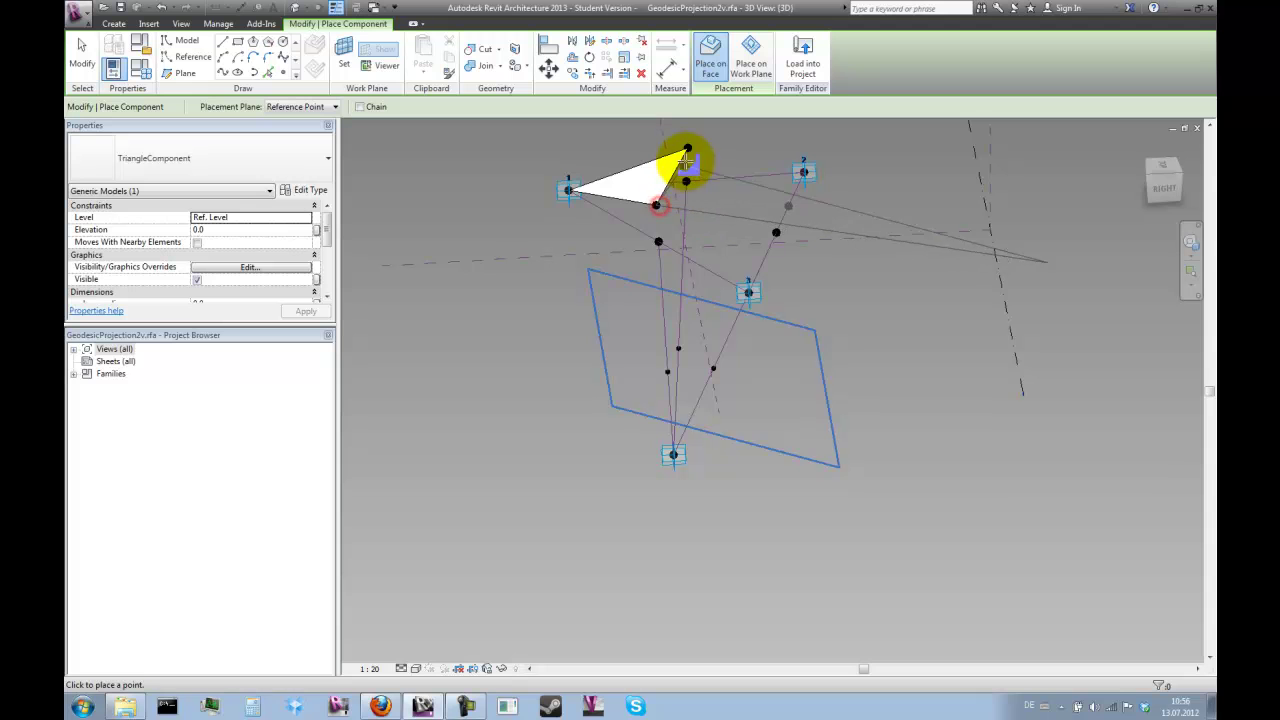
left_click(688, 150)
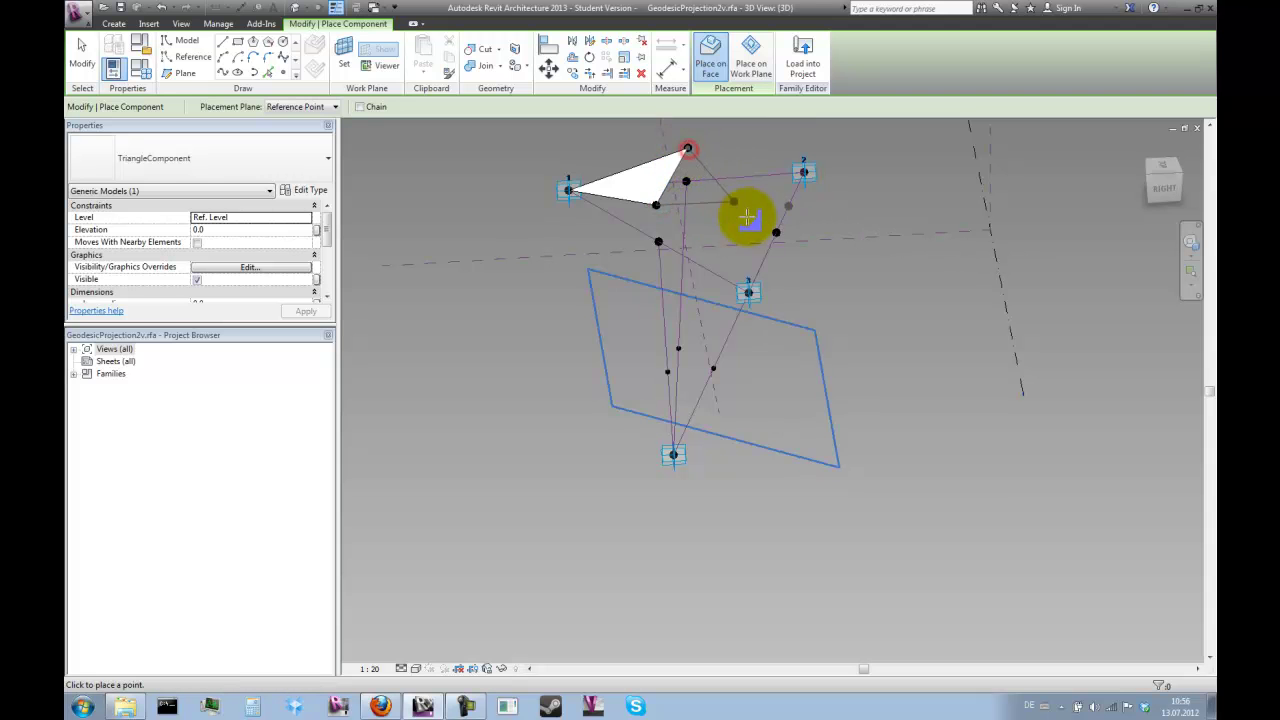
Pick an upper point and the lower reference point as corners of the next panel.
middle_click_drag(834, 257, 783, 200, "shift")
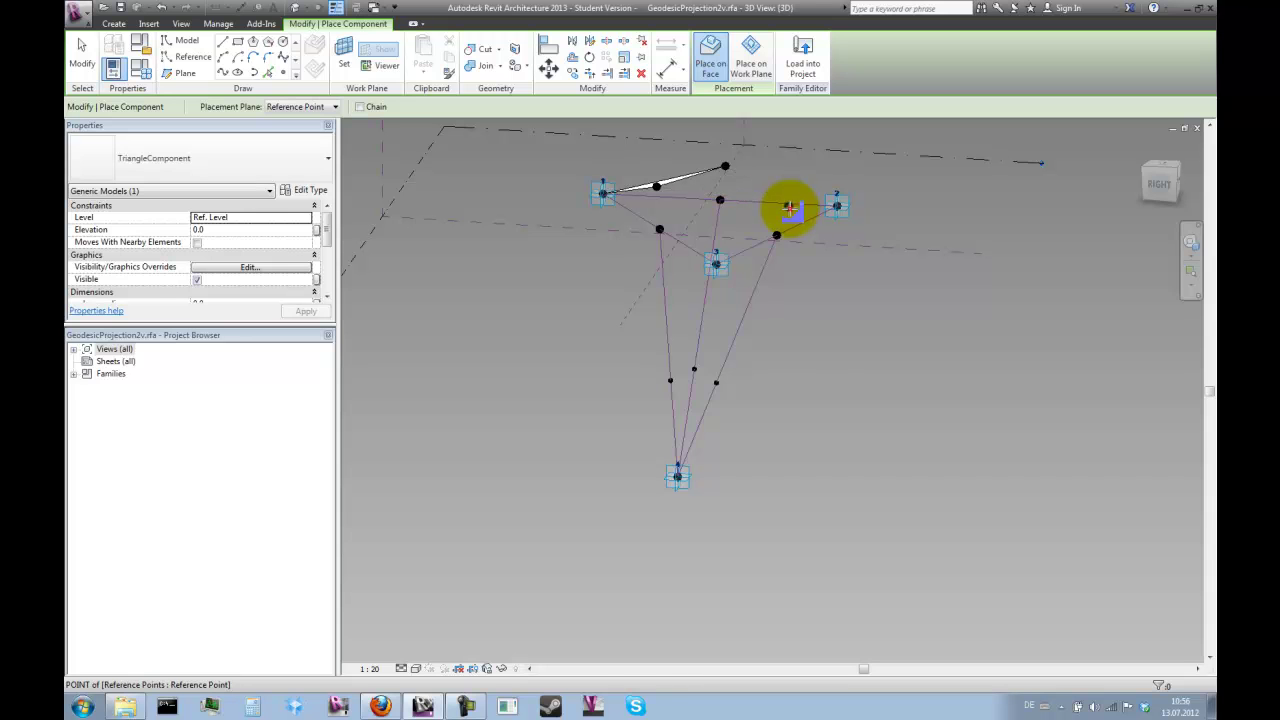
left_click(790, 208)
left_click(679, 470)
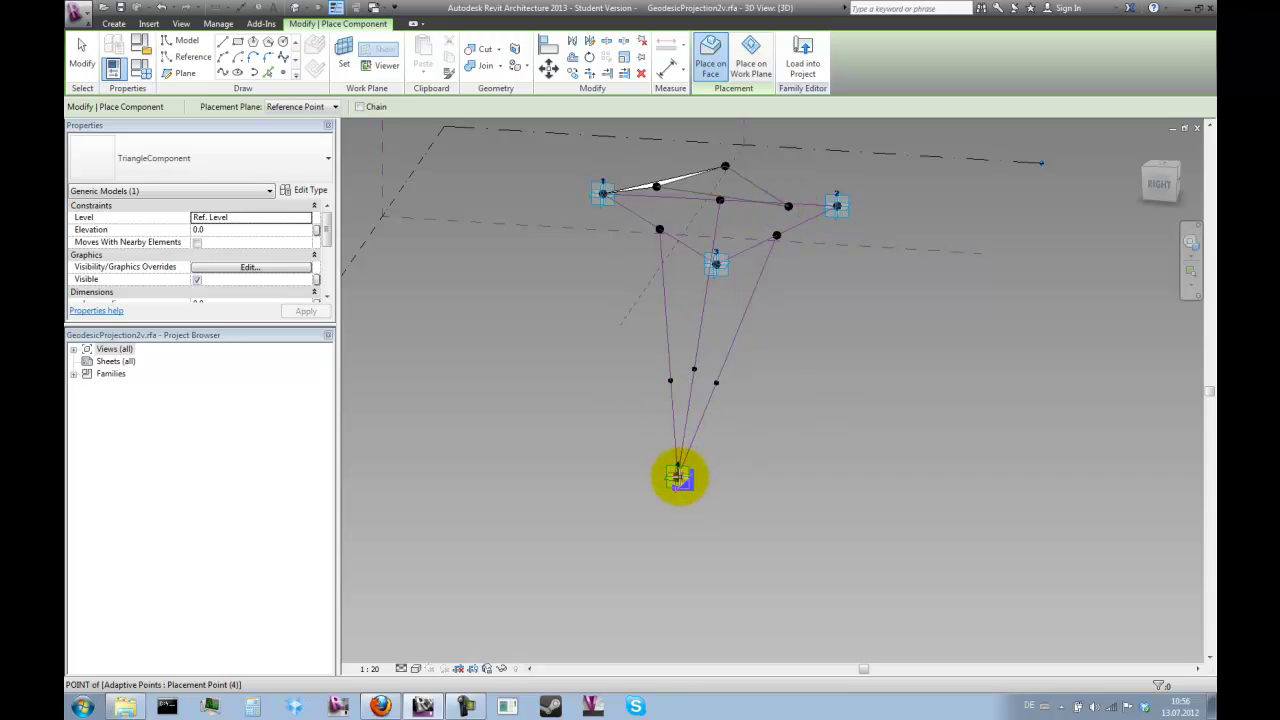
middle_click_drag(1003, 380, 831, 449, "shift")
Fix the next panel's corners on the middle point and the upper-right point.
scroll(918, 133, "up", 3)
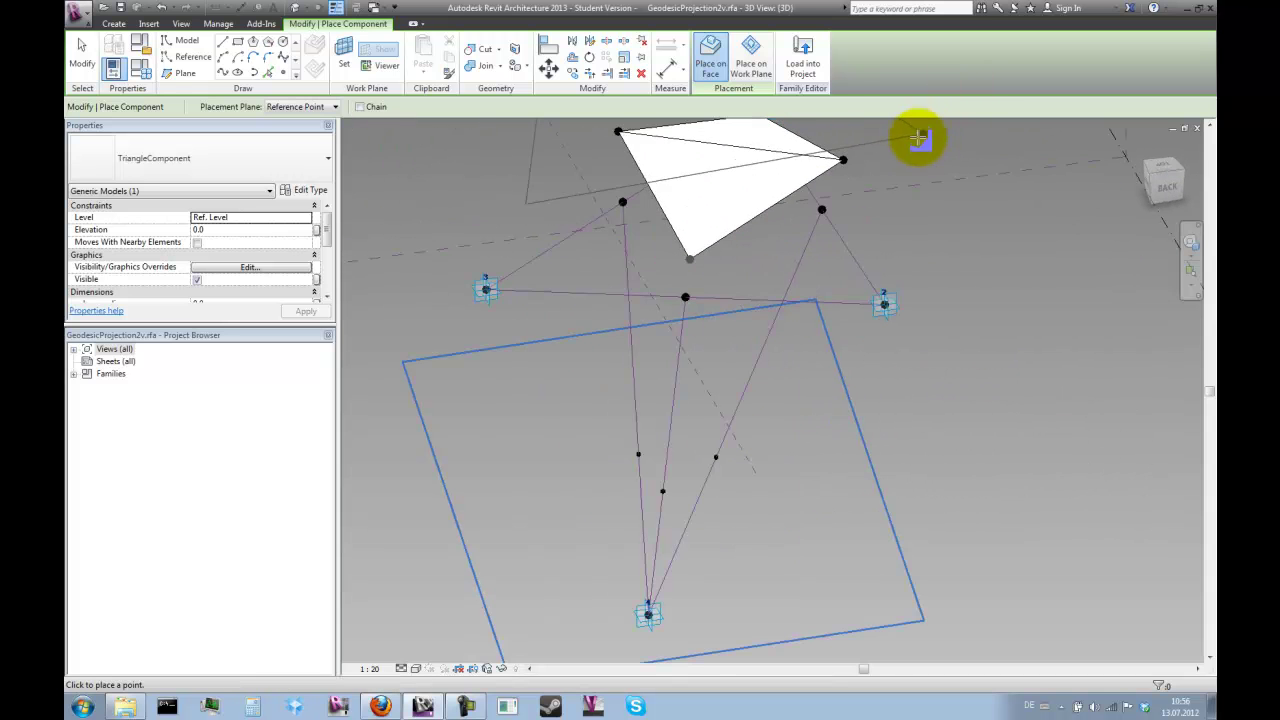
left_click(692, 262)
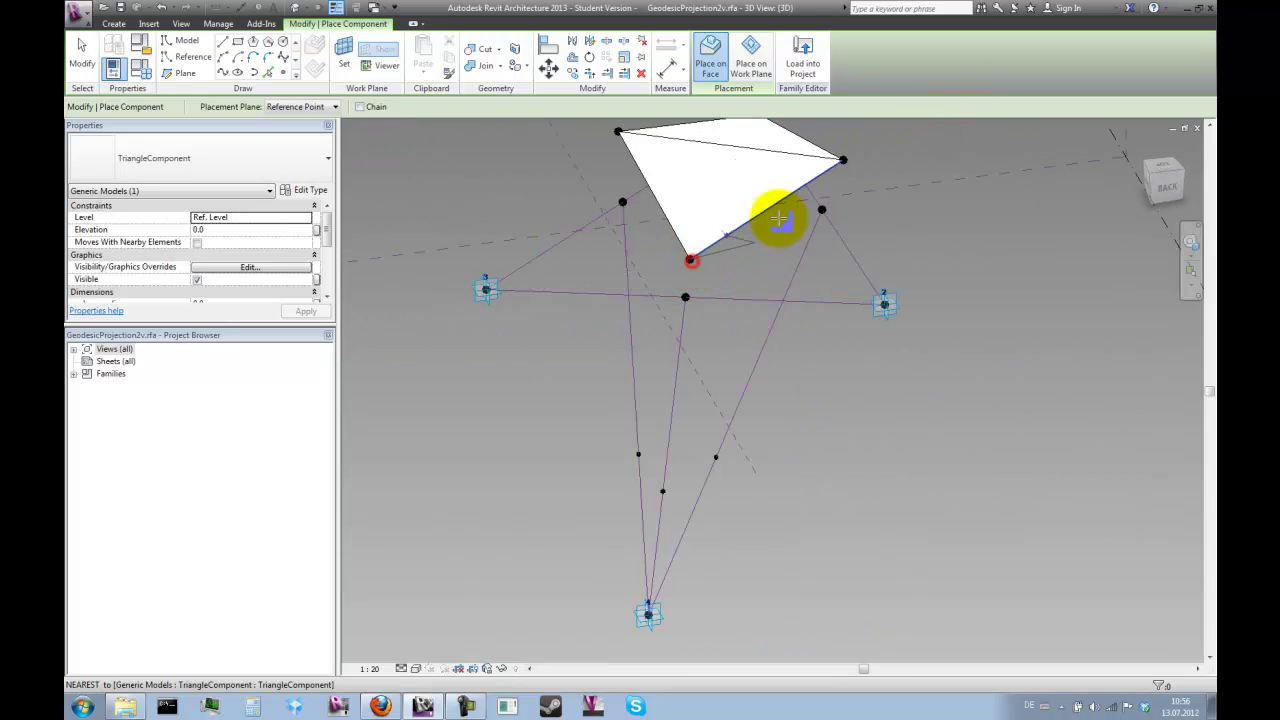
left_click(845, 161)
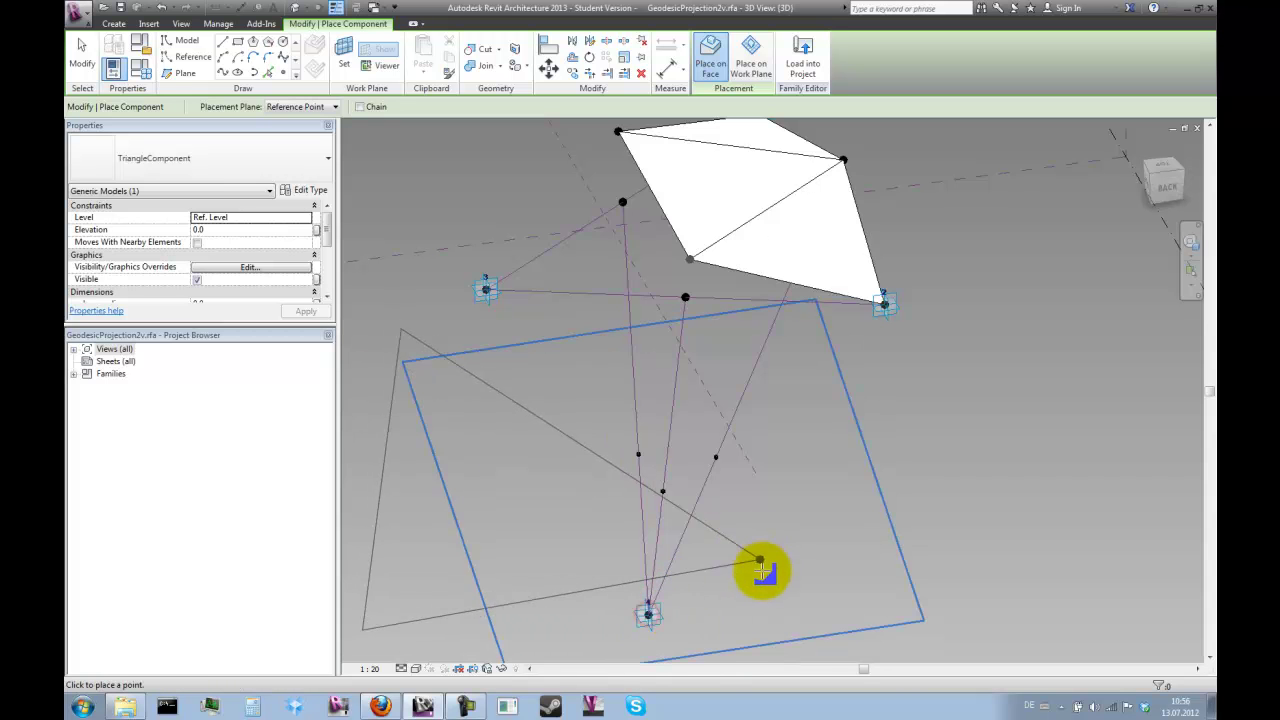
middle_click_drag(766, 580, 1102, 517, "shift")
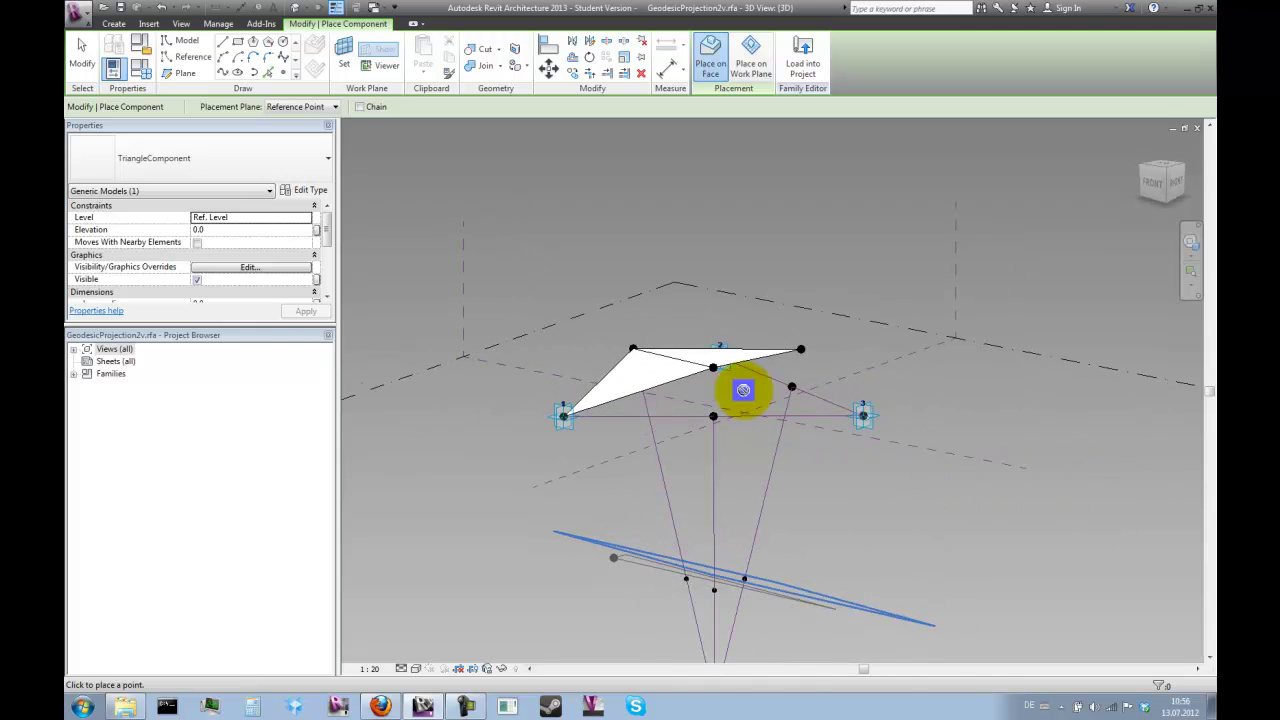
middle_click_drag(886, 380, 880, 432, "shift")
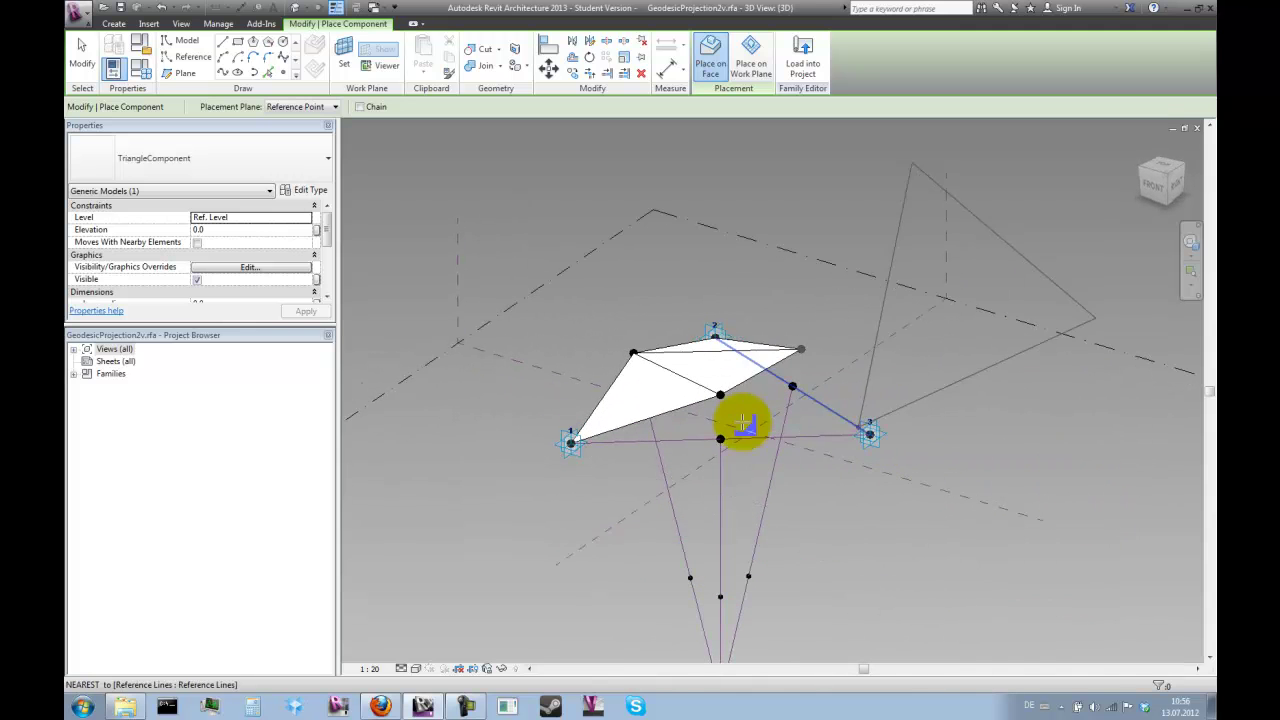
Place a panel on the top edge's midpoint, right vertex and point 3, then one at the bottom point.
left_click(720, 395)
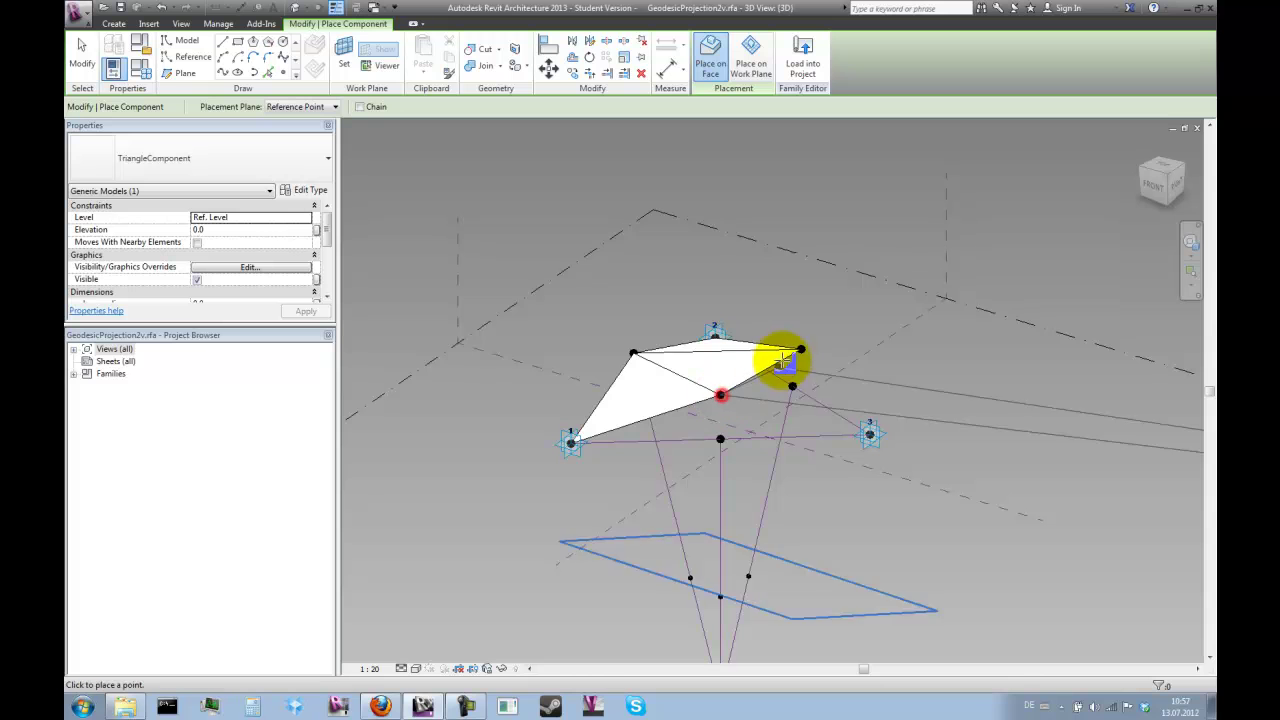
left_click(801, 347)
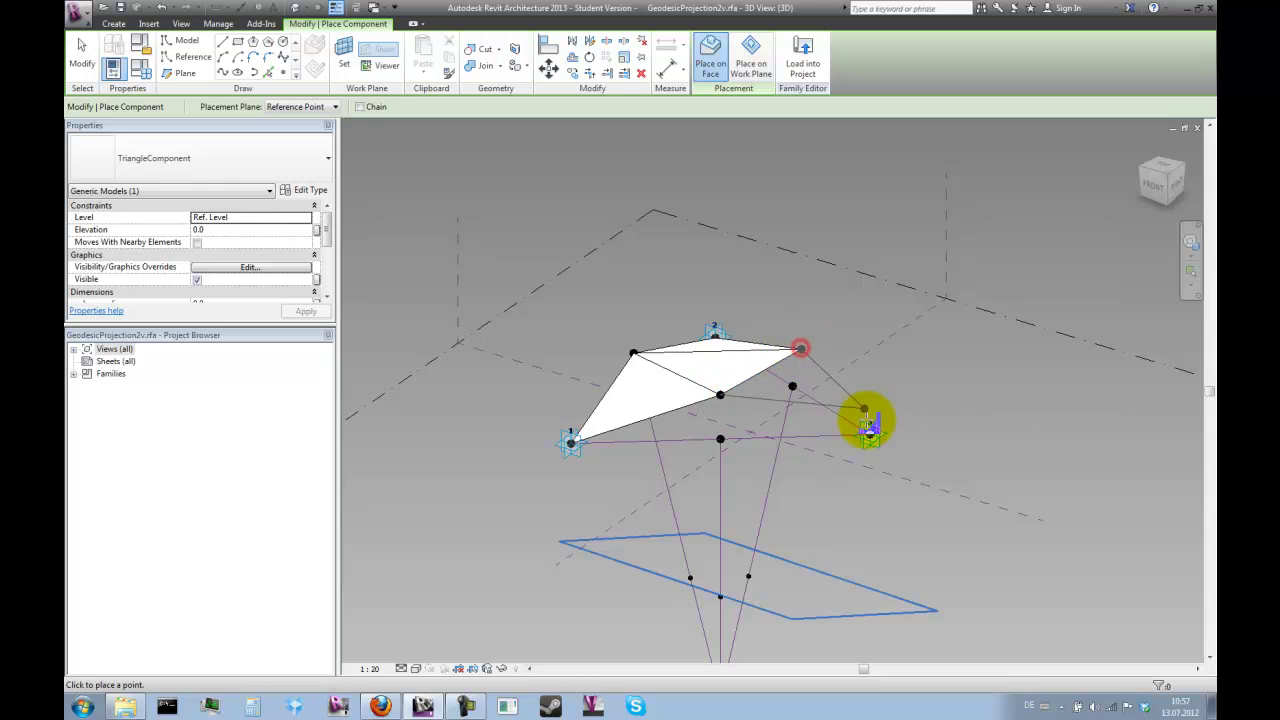
left_click(870, 433)
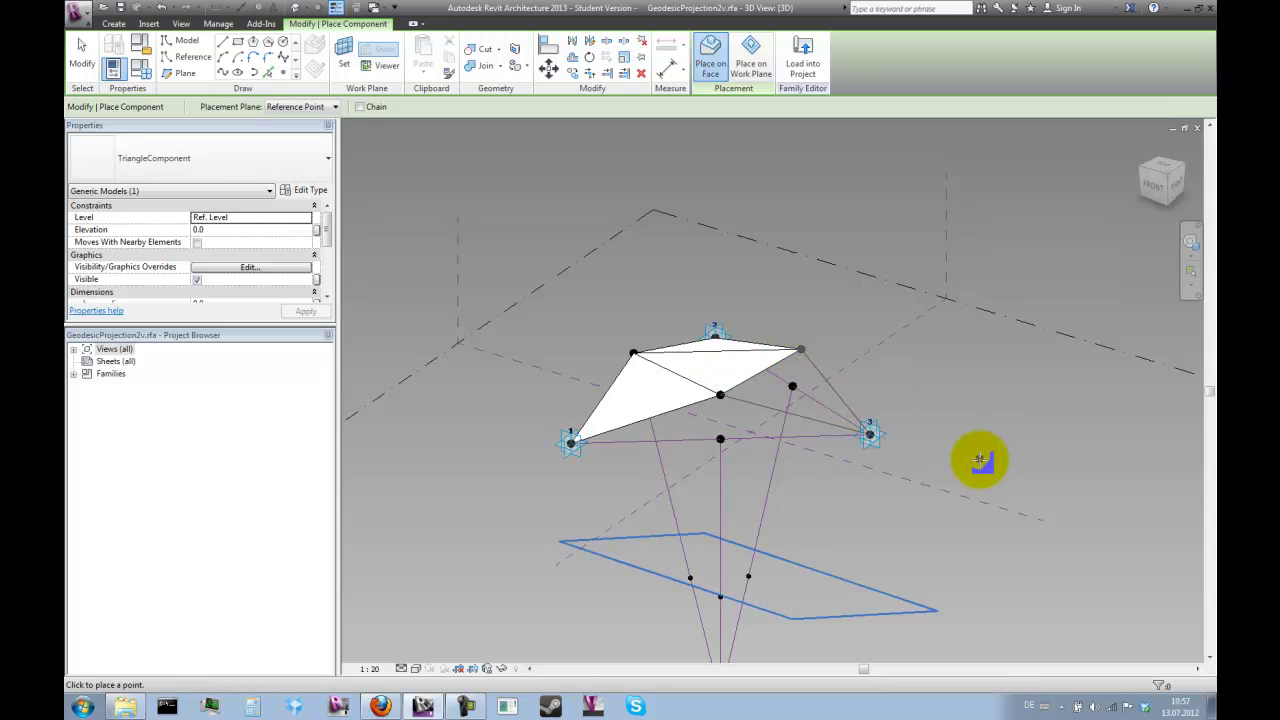
middle_click_drag(980, 457, 843, 586, "shift")
left_click(845, 578)
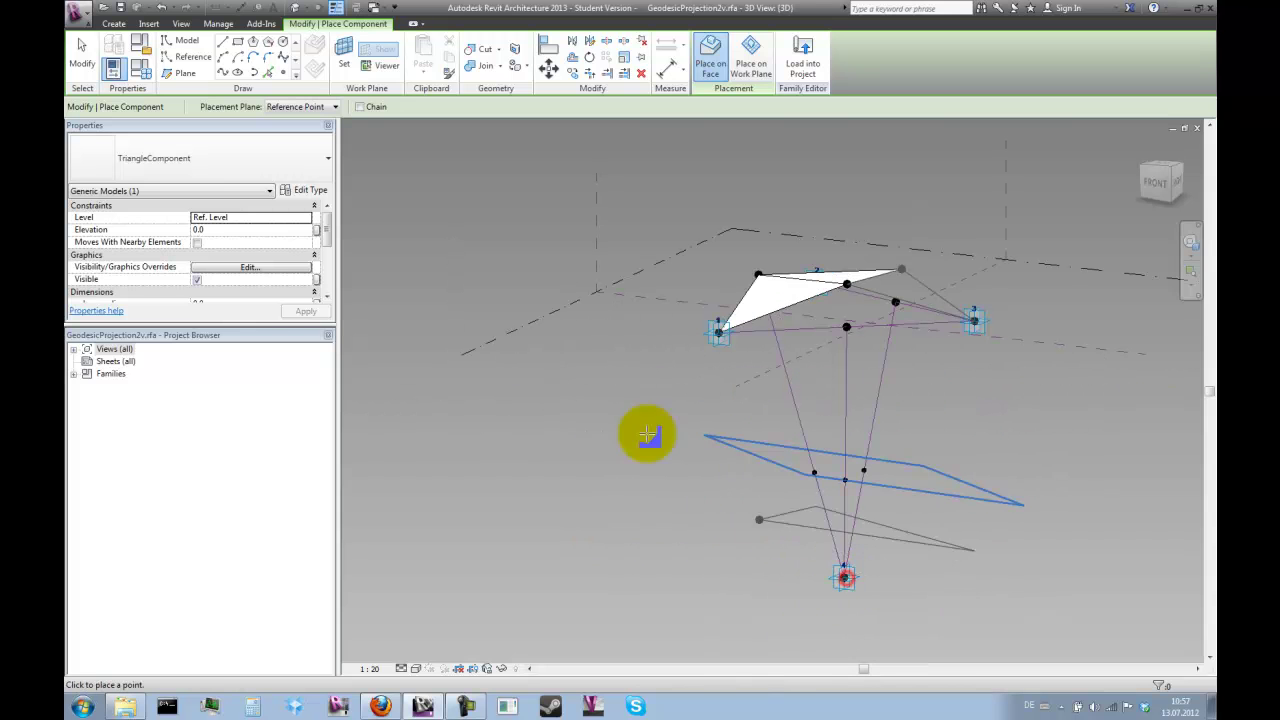
Exit panel placement with Modify, then orbit and zoom to inspect the four triangle panels.
left_click(83, 55)
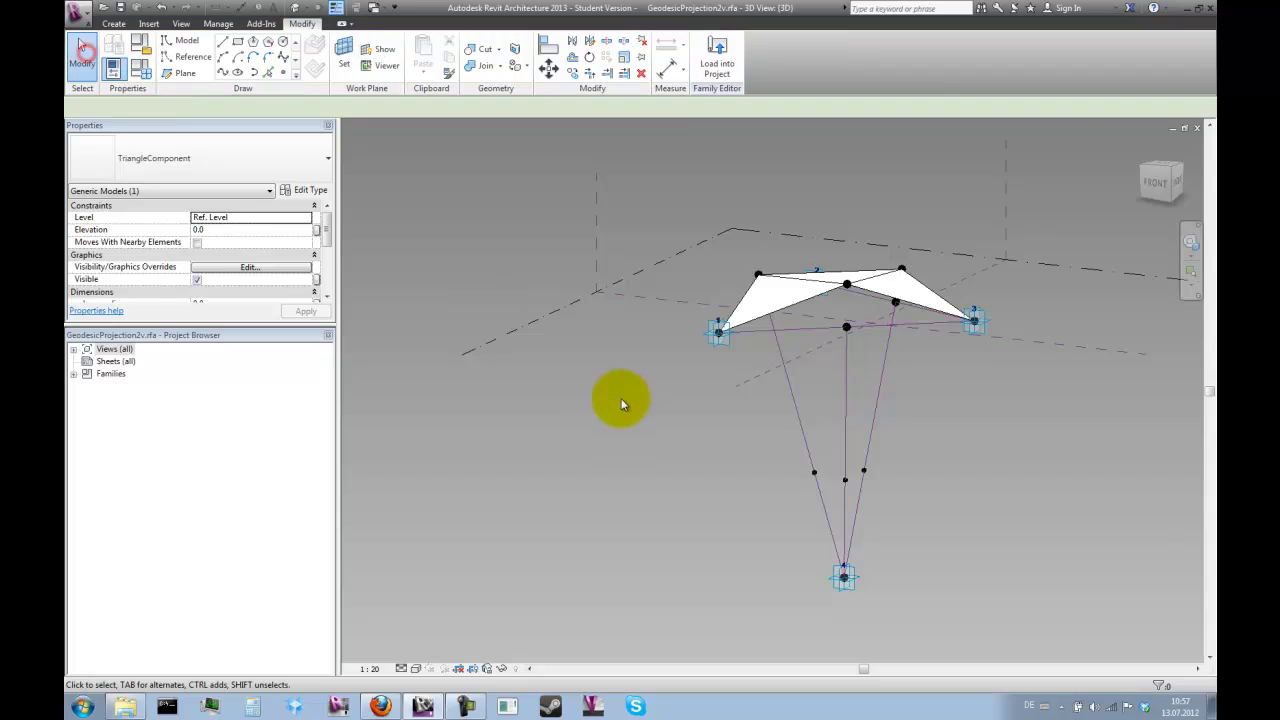
scroll(622, 404, "down", 2)
scroll(777, 566, "up", 3)
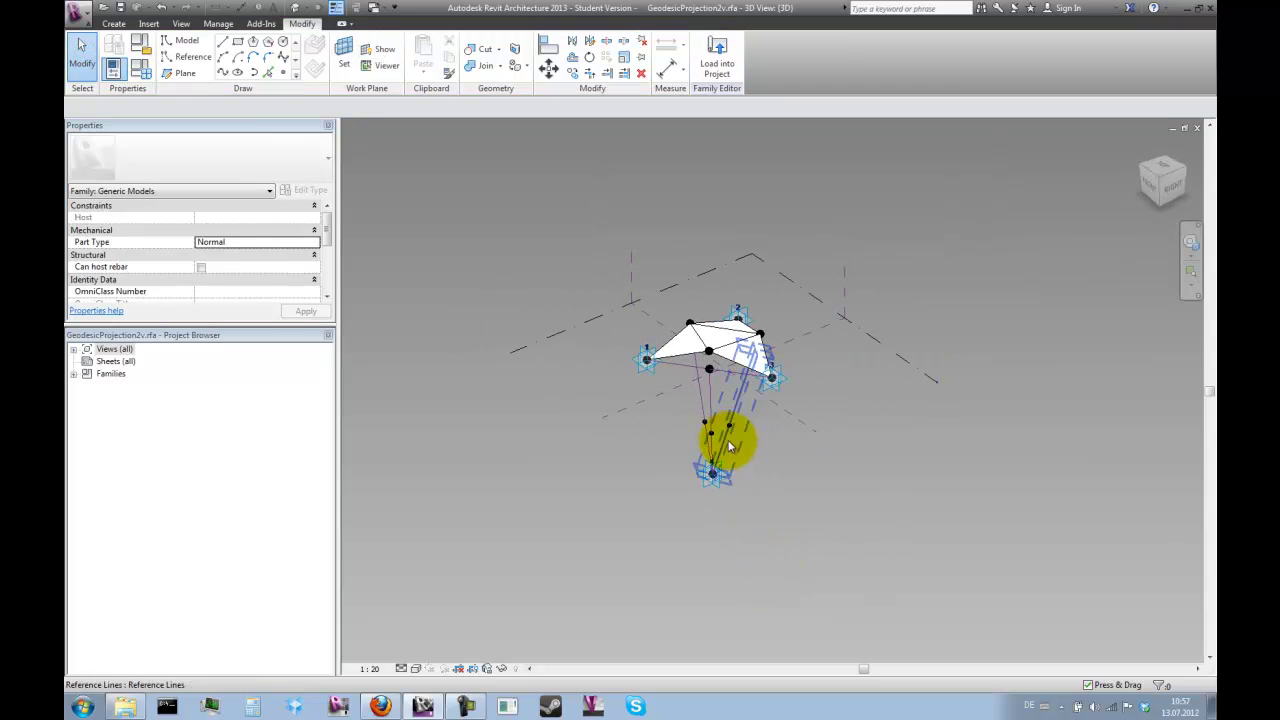
middle_click_drag(731, 443, 755, 395, "shift")
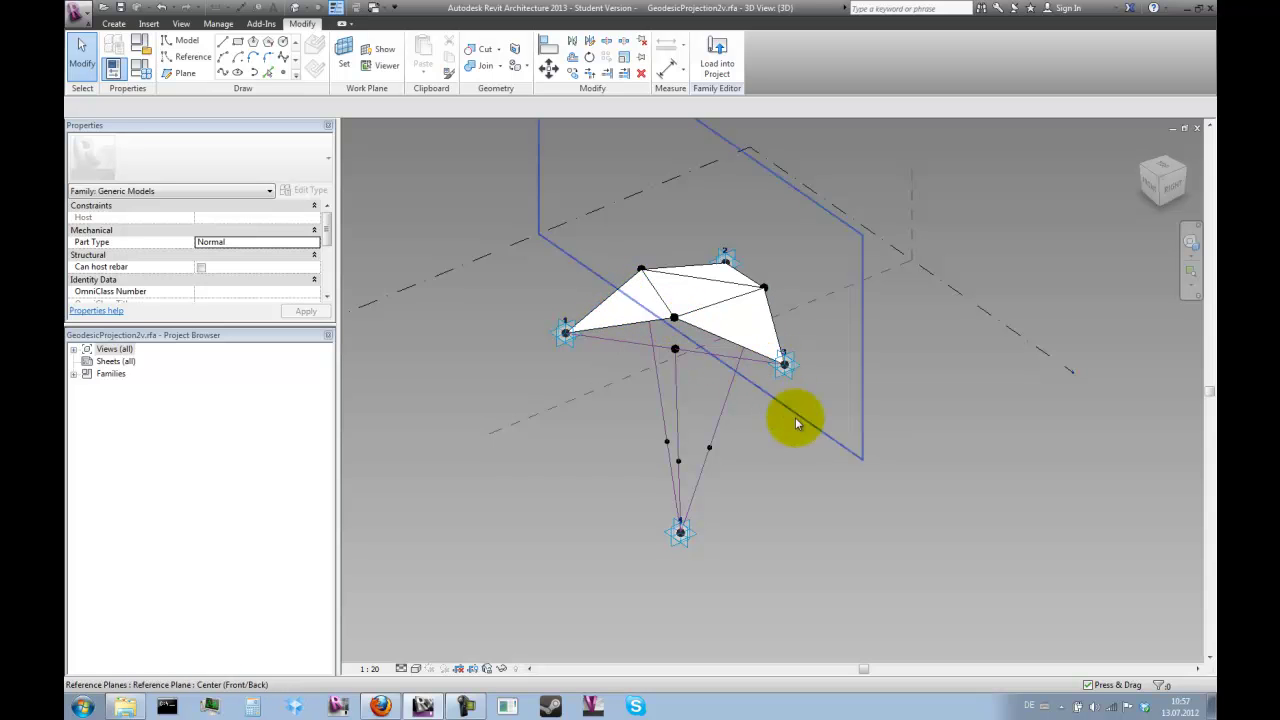
scroll(750, 501, "up", 3)
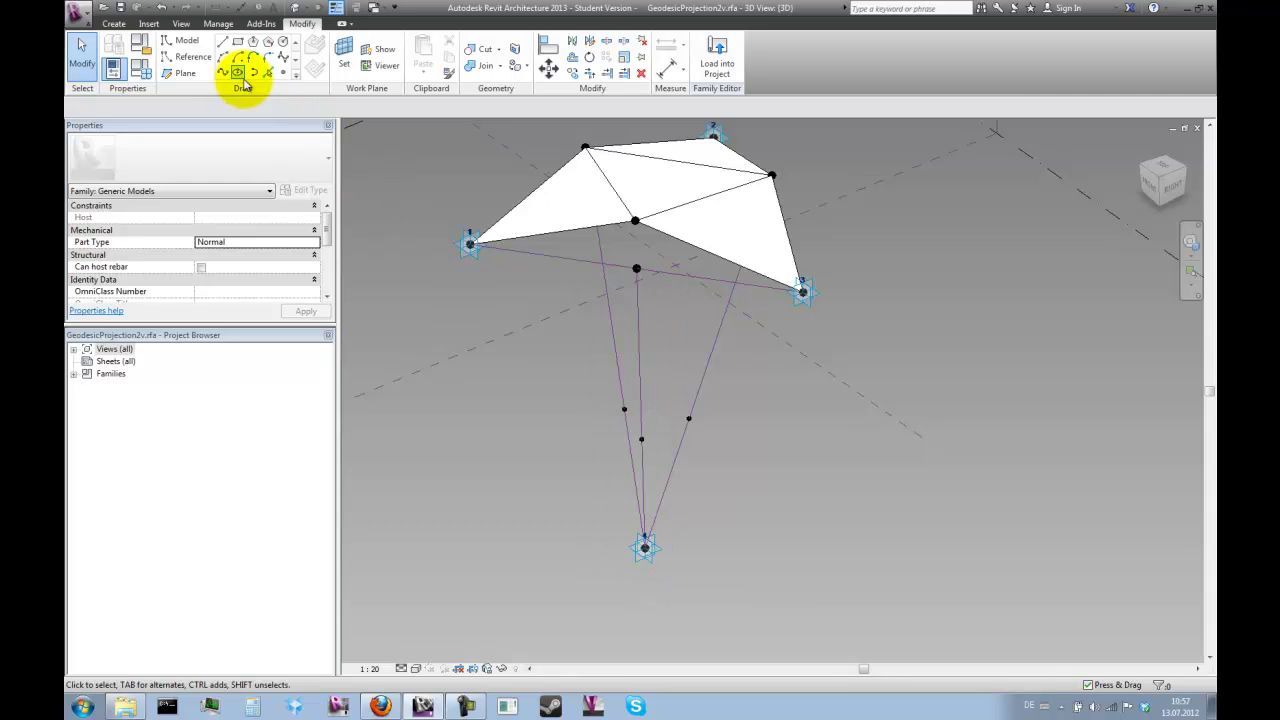
Set PositionZero to 0 in Family Types and dismiss the identical-points warning.
left_click(143, 73)
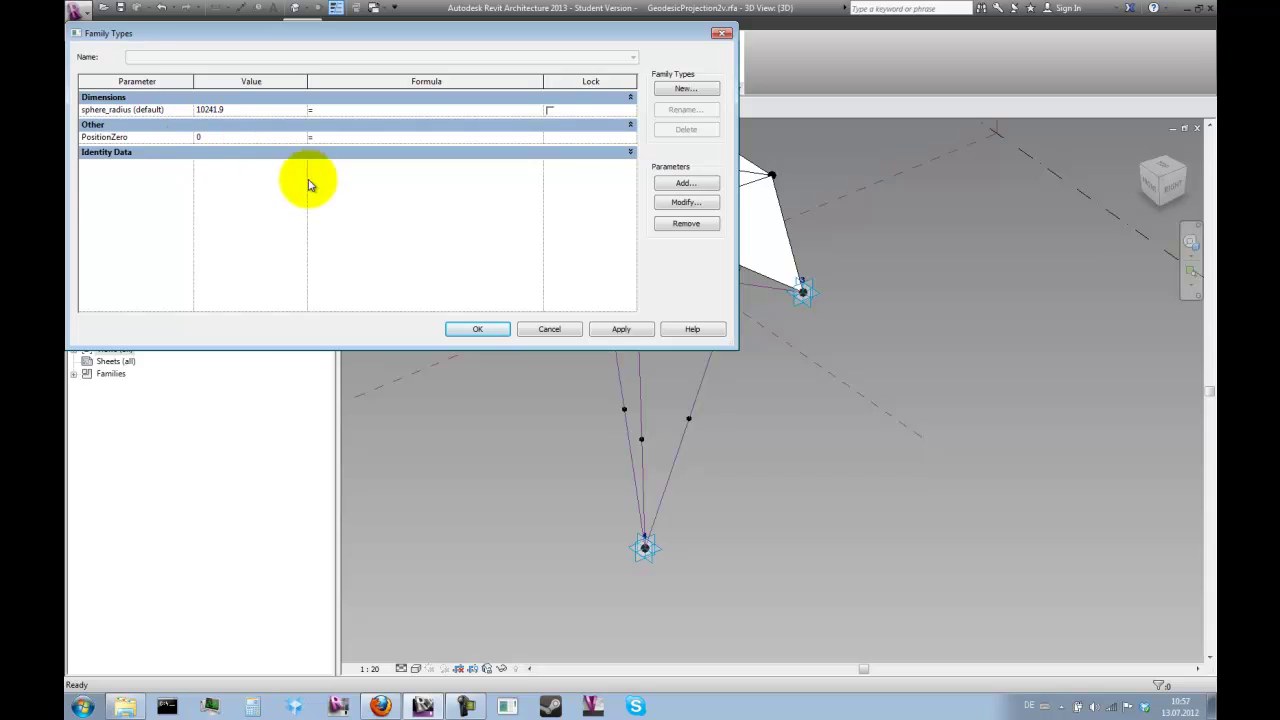
left_click(479, 330)
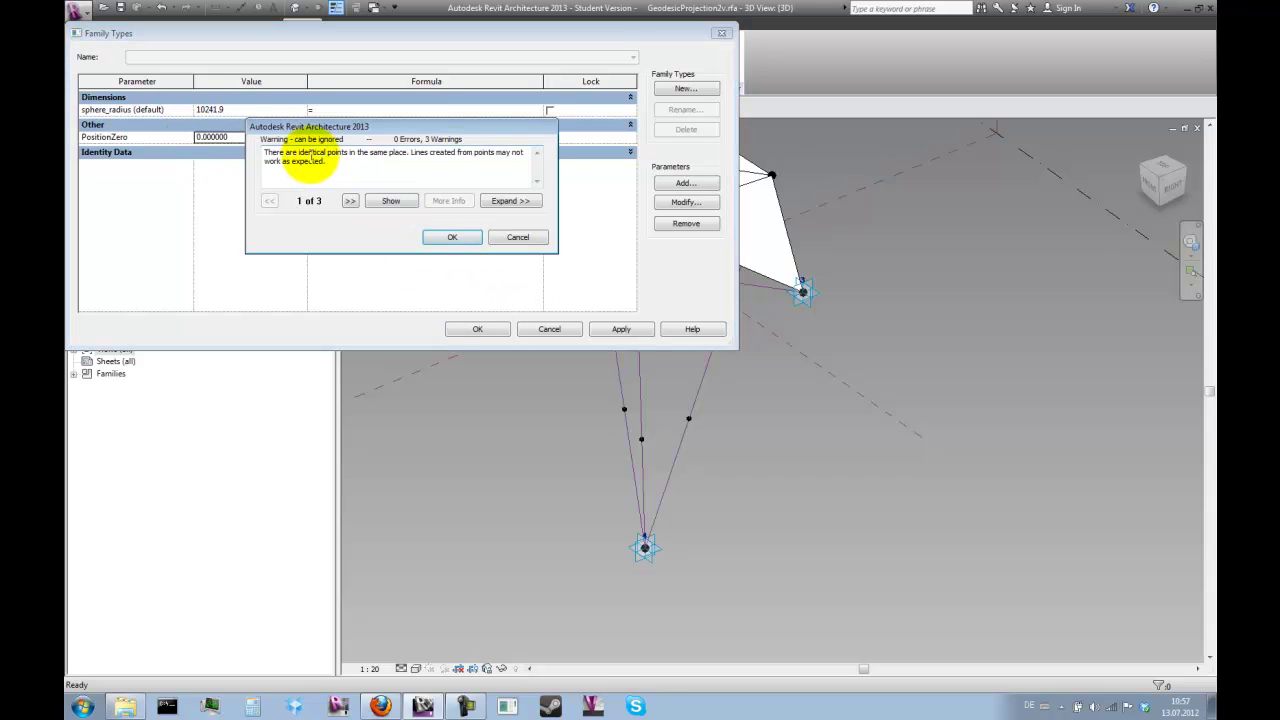
left_click(449, 239)
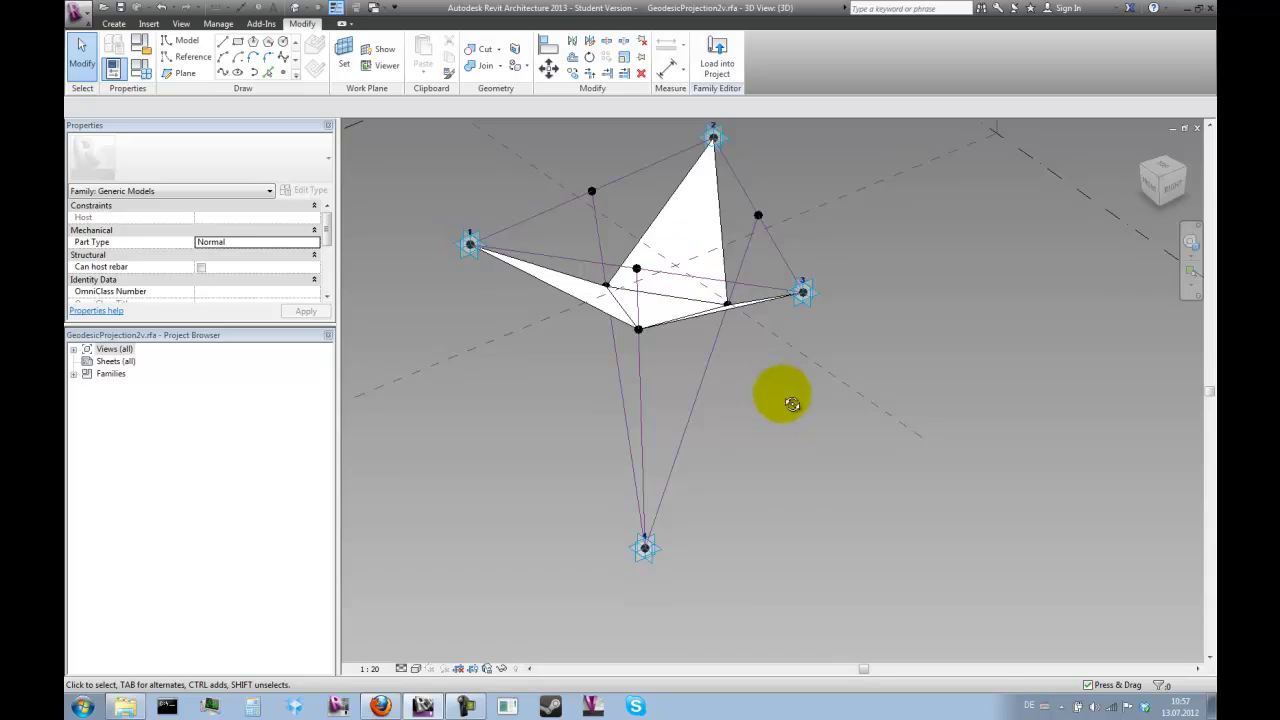
Select the central reference point and drag it upward on its Z arrow.
middle_click_drag(791, 400, 752, 379, "shift")
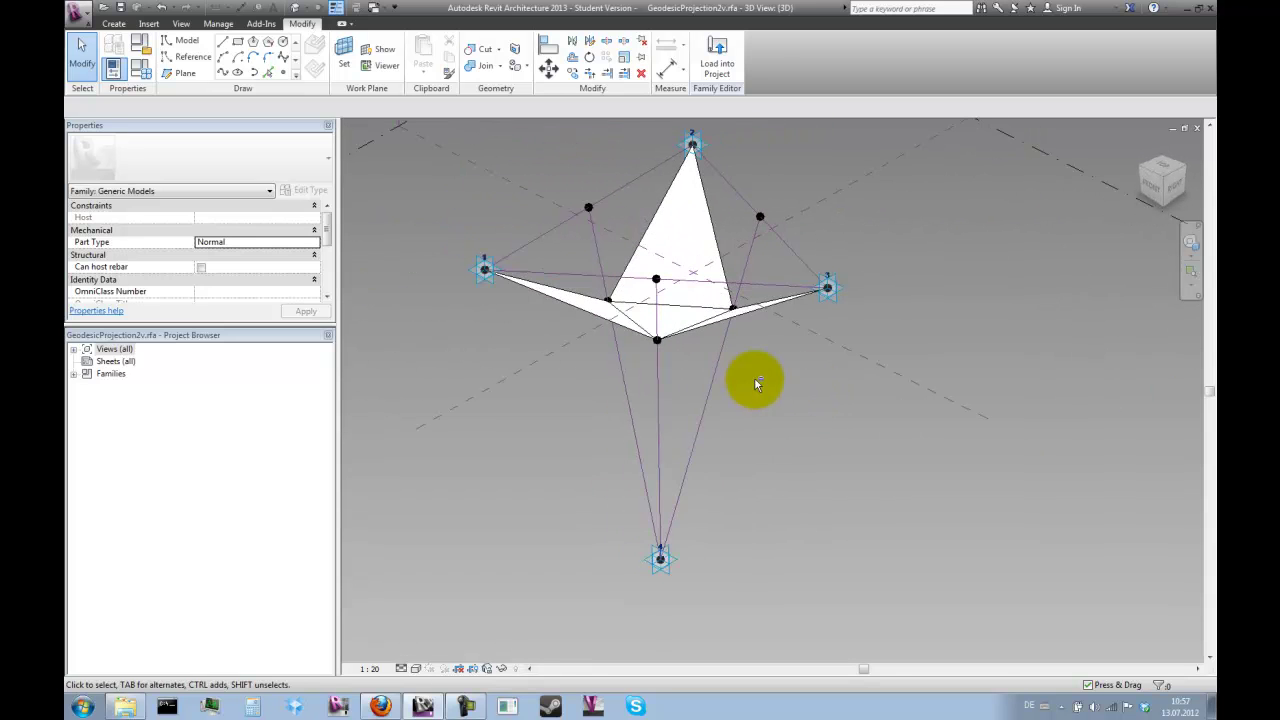
key("Tab")
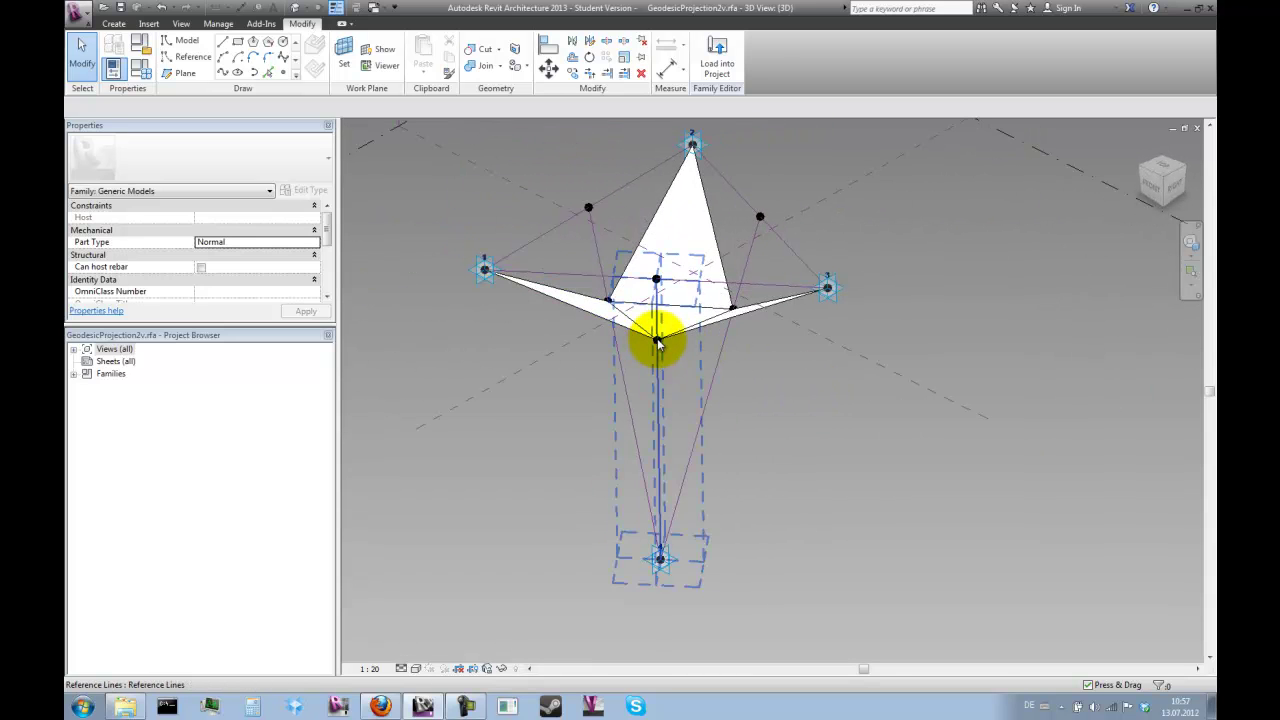
key("Tab")
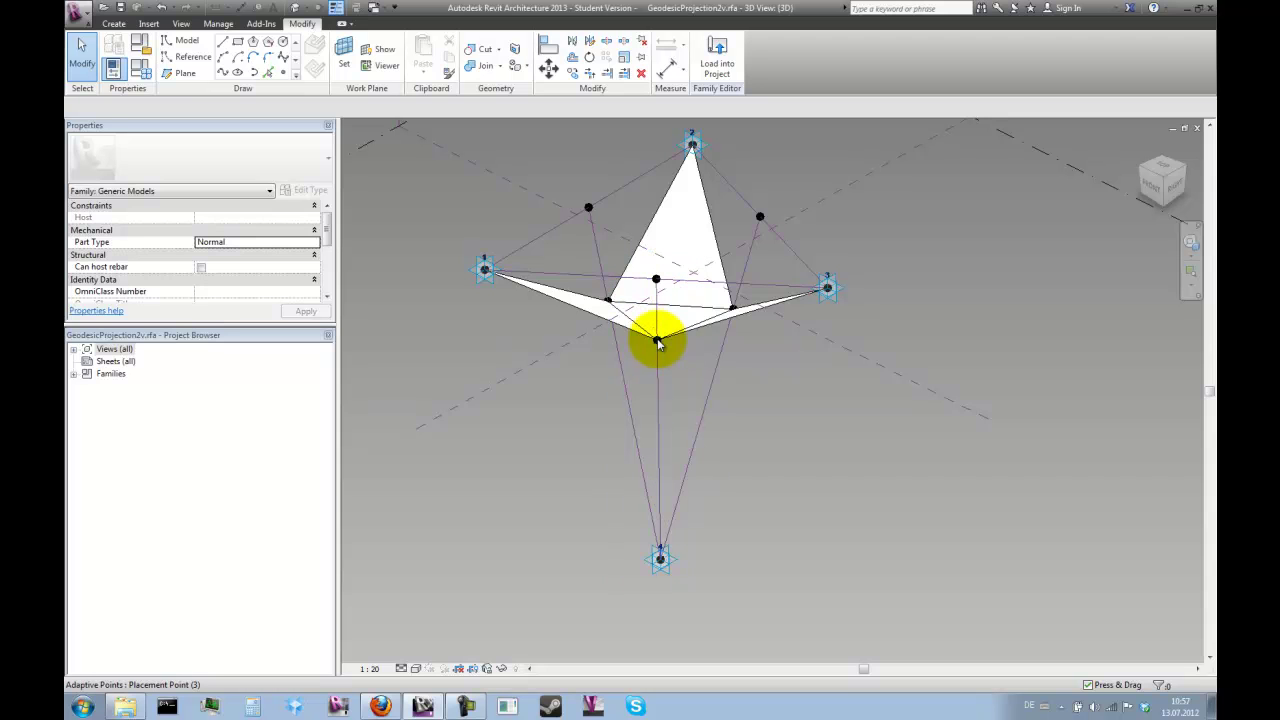
left_click(657, 342)
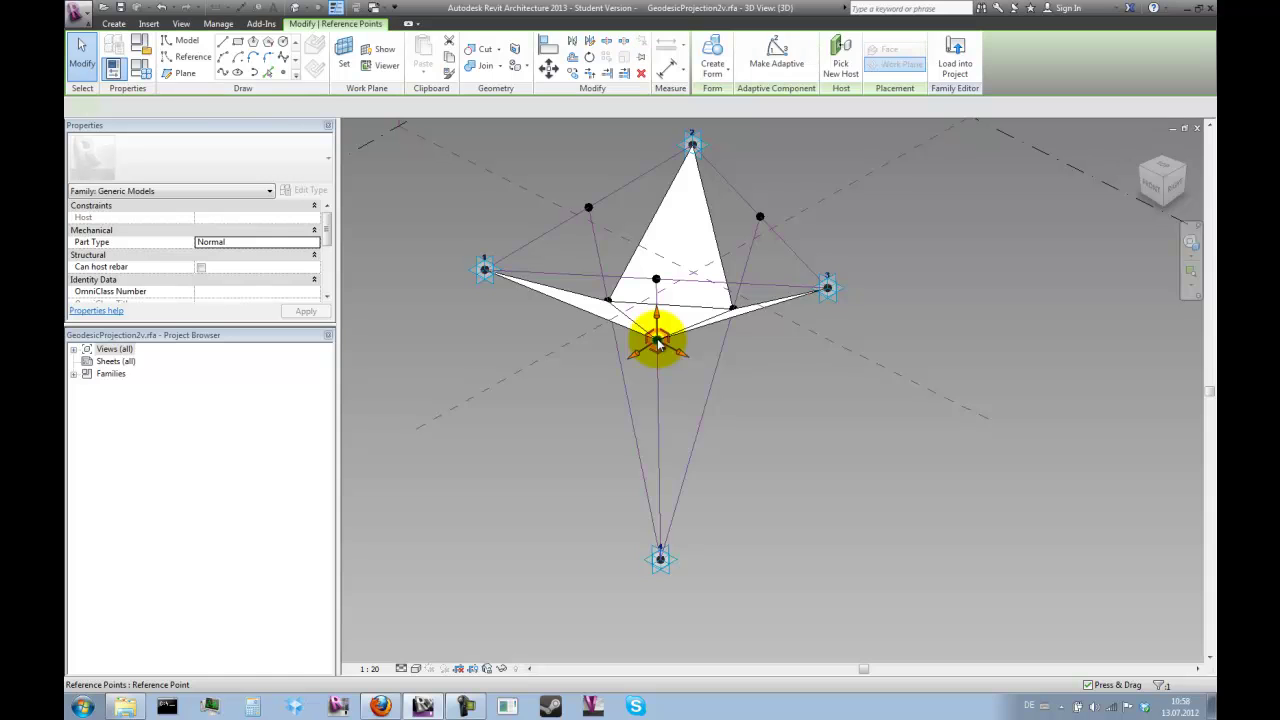
left_click_drag(657, 314, 658, 203)
Orbit the view to inspect the raised triangle panels from several sides.
middle_click_drag(890, 457, 331, 343, "shift")
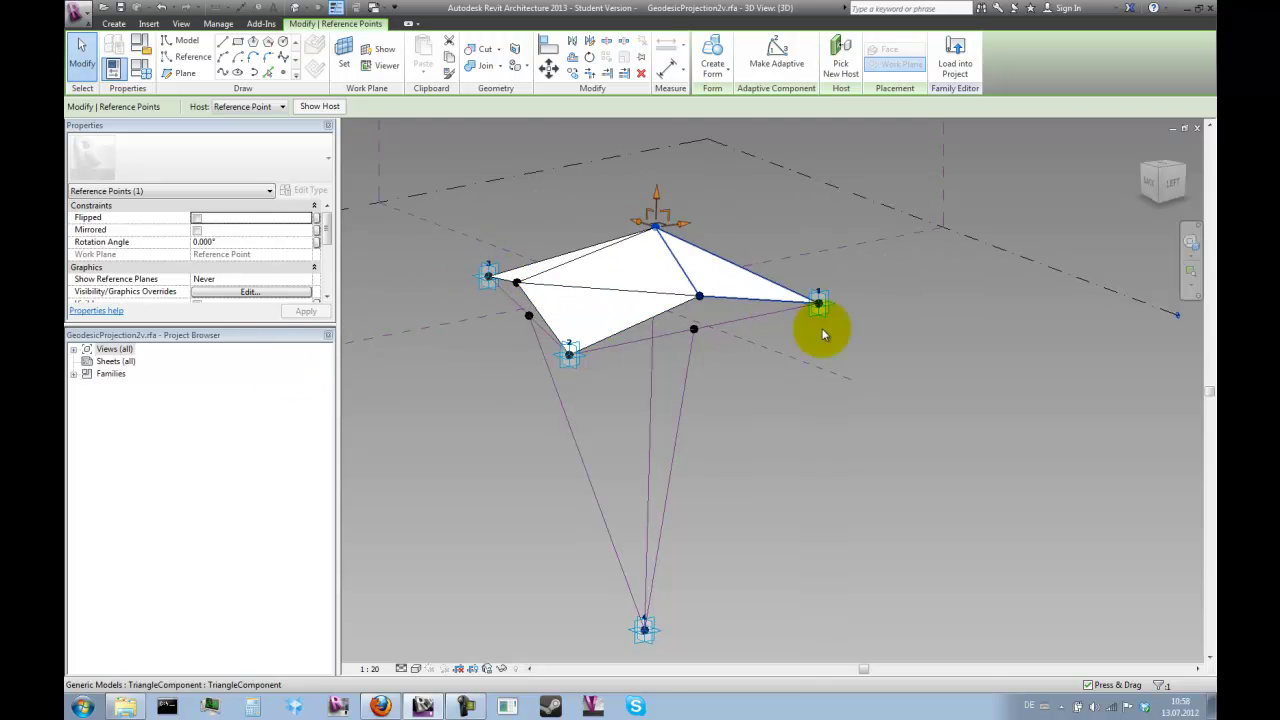
middle_click_drag(820, 329, 655, 292, "shift")
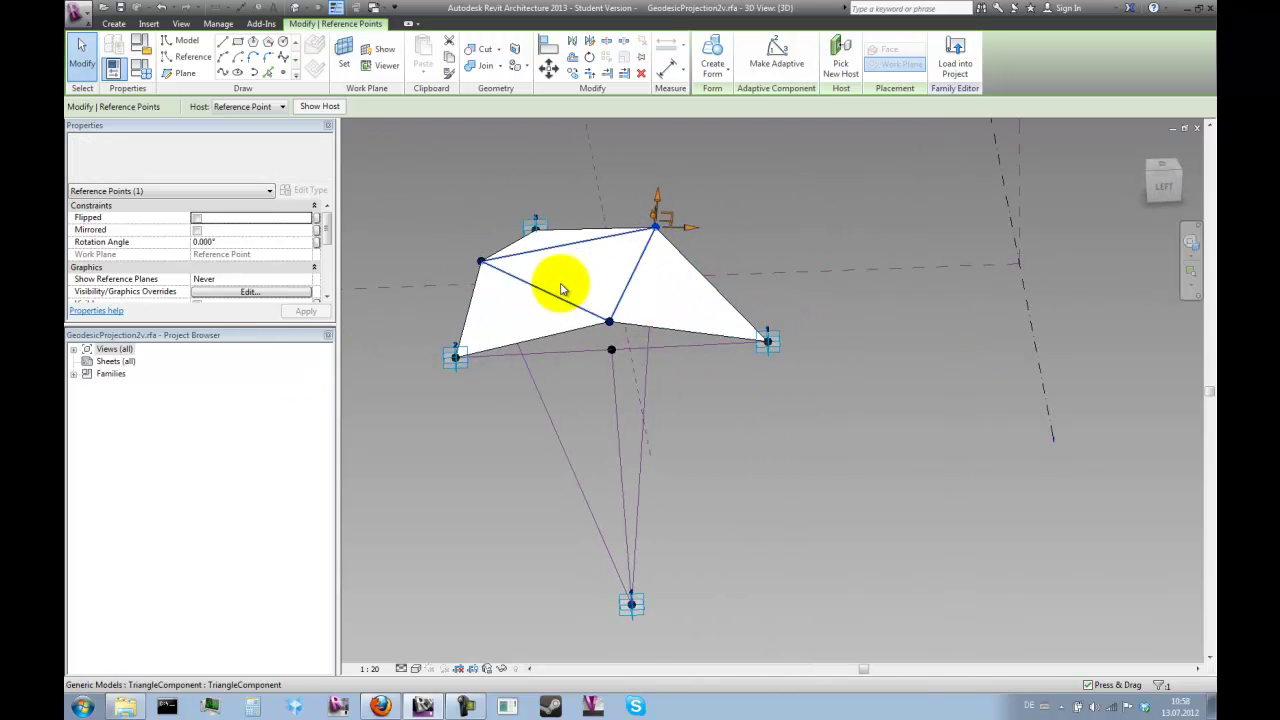
middle_click_drag(765, 296, 954, 511, "shift")
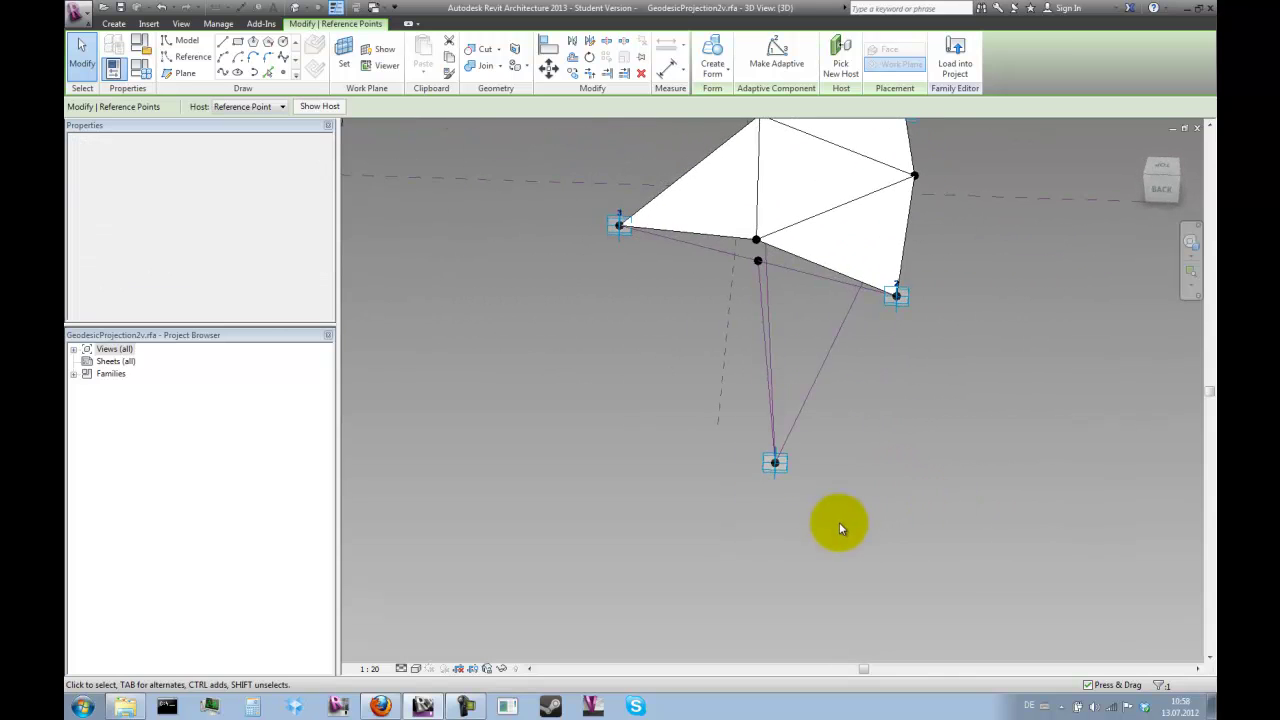
middle_click_drag(840, 528, 885, 433, "shift")
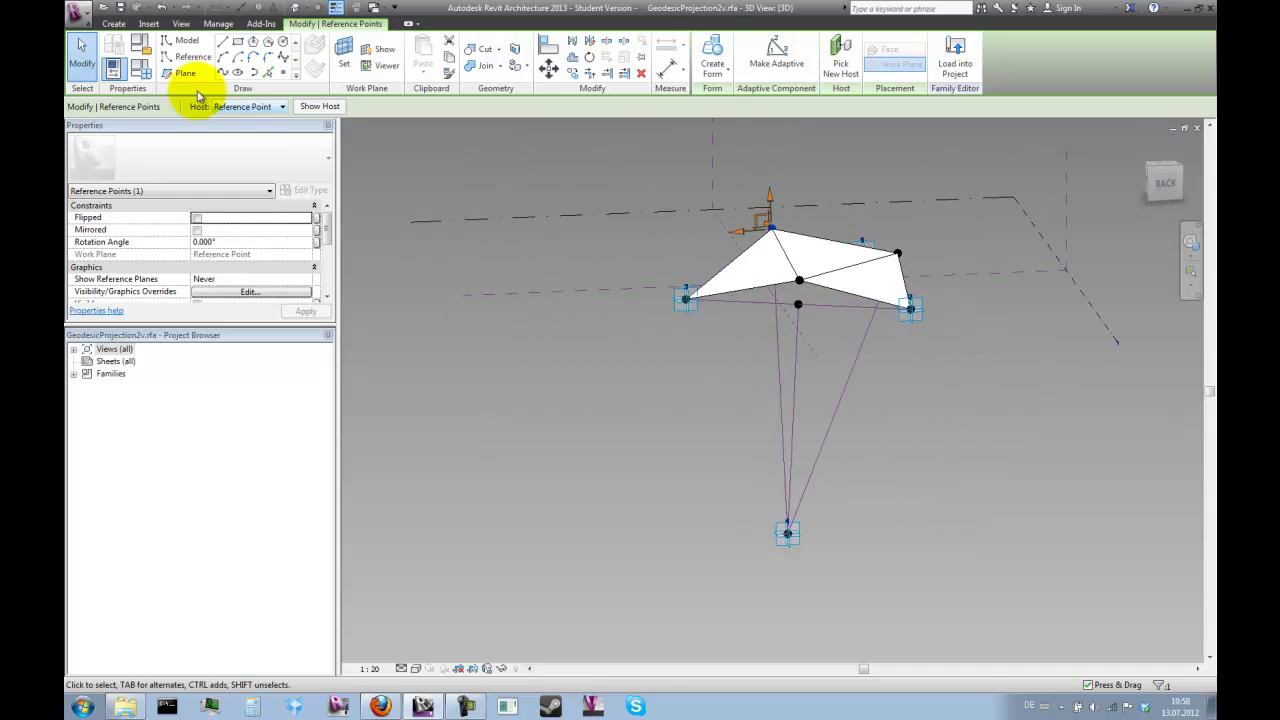
Set sphere_radius to 35000 in Family Types and apply it.
left_click(136, 69)
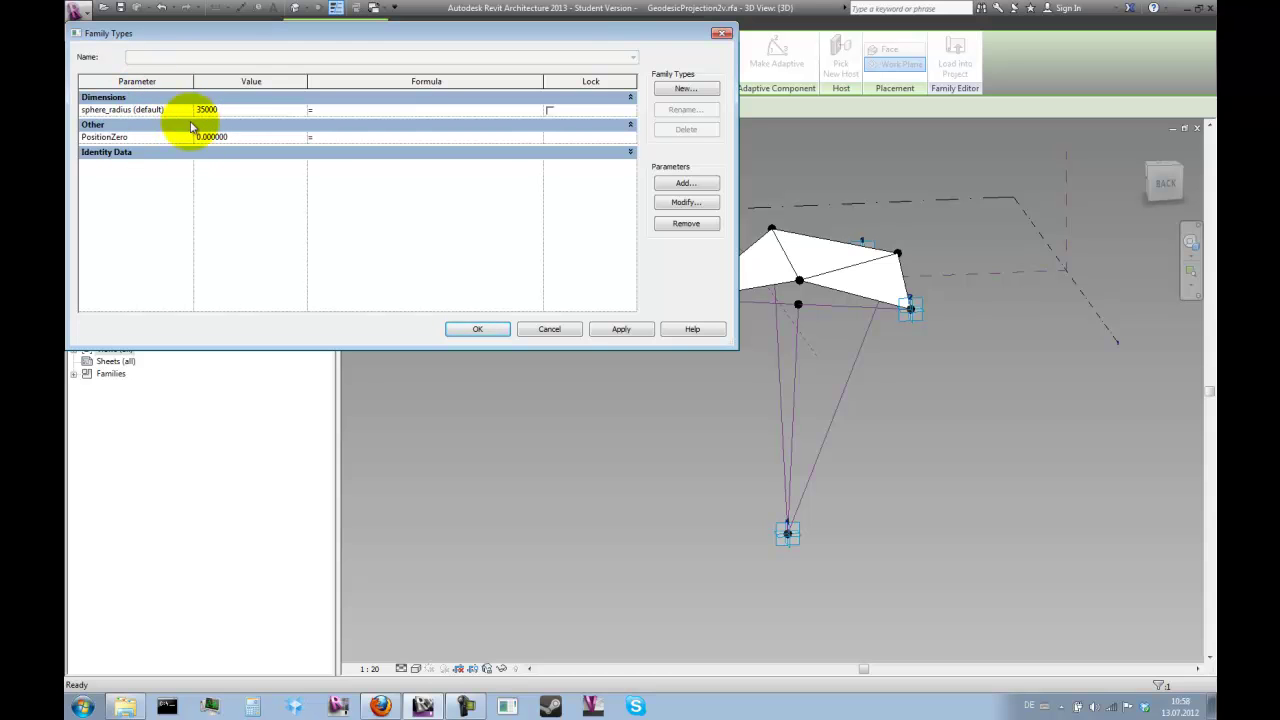
left_click(203, 110)
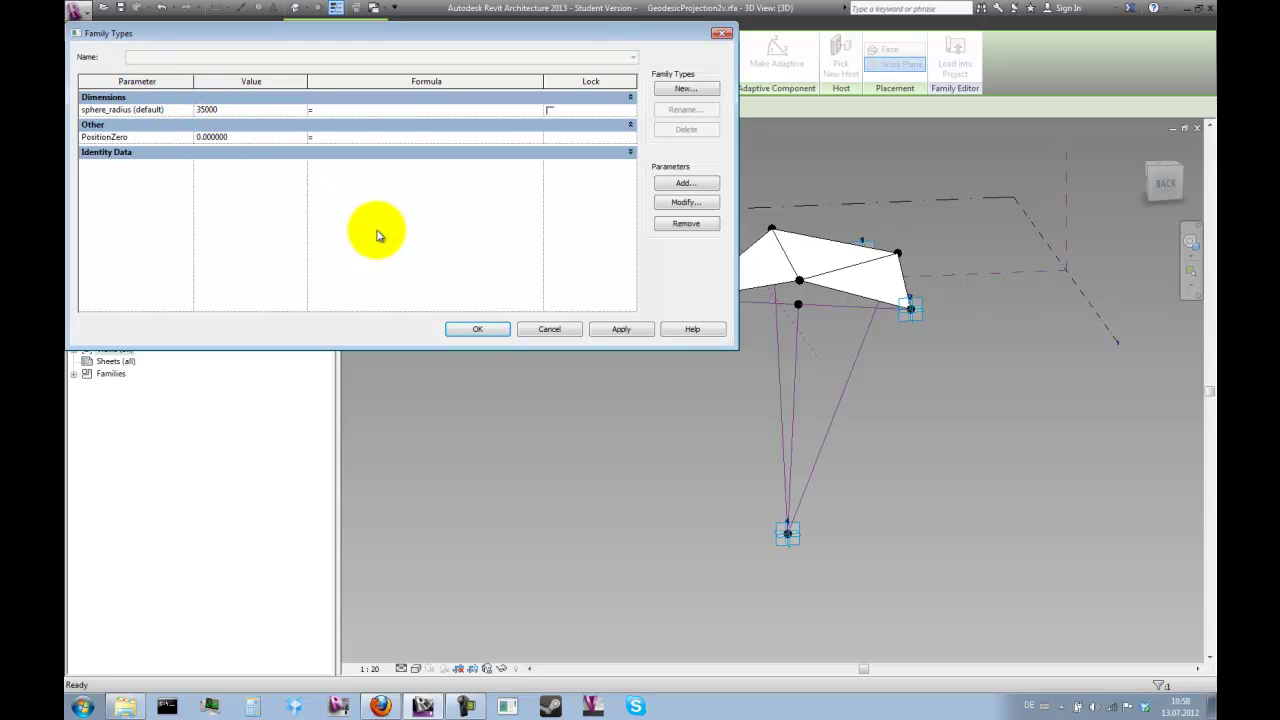
left_click(477, 333)
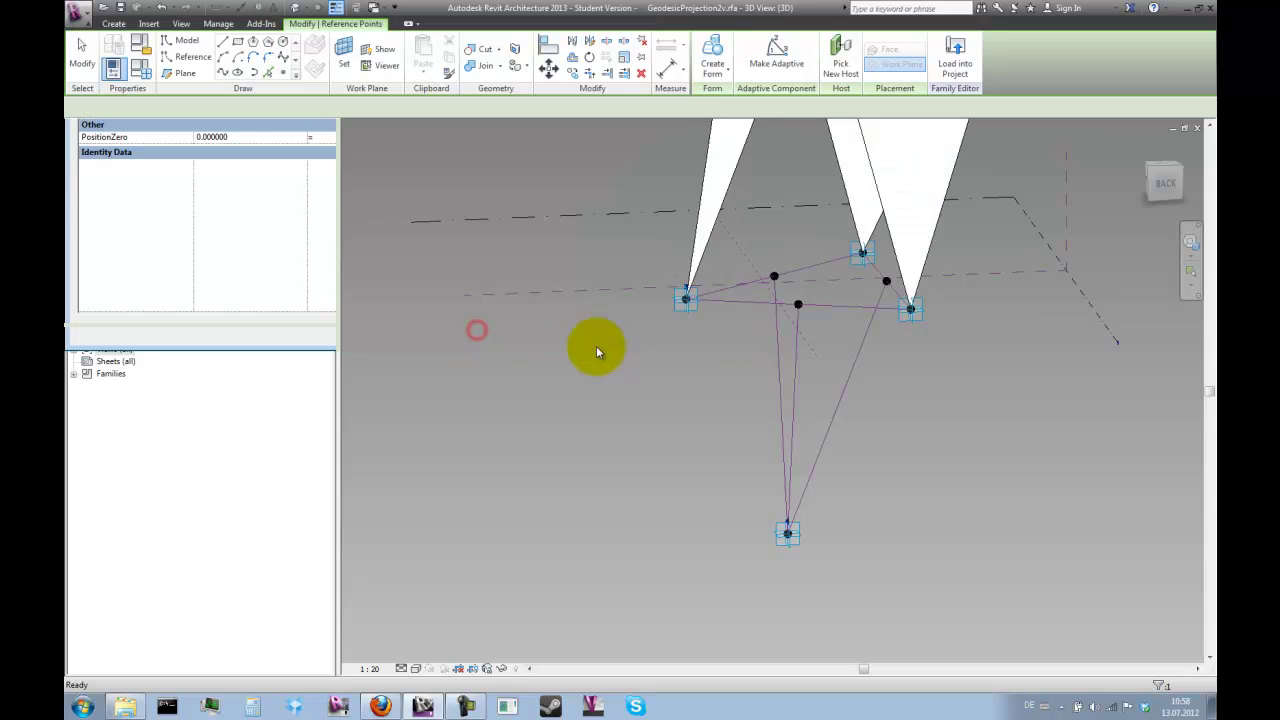
left_click(616, 398)
Orbit and zoom the view to inspect the spiked triangle panels.
scroll(616, 398, "down", 5)
mouse_move(724, 433)
middle_mouse_down("shift")
mouse_move(623, 366)
mouse_move(726, 434)
middle_mouse_up("shift")
scroll(727, 400, "up", 3)
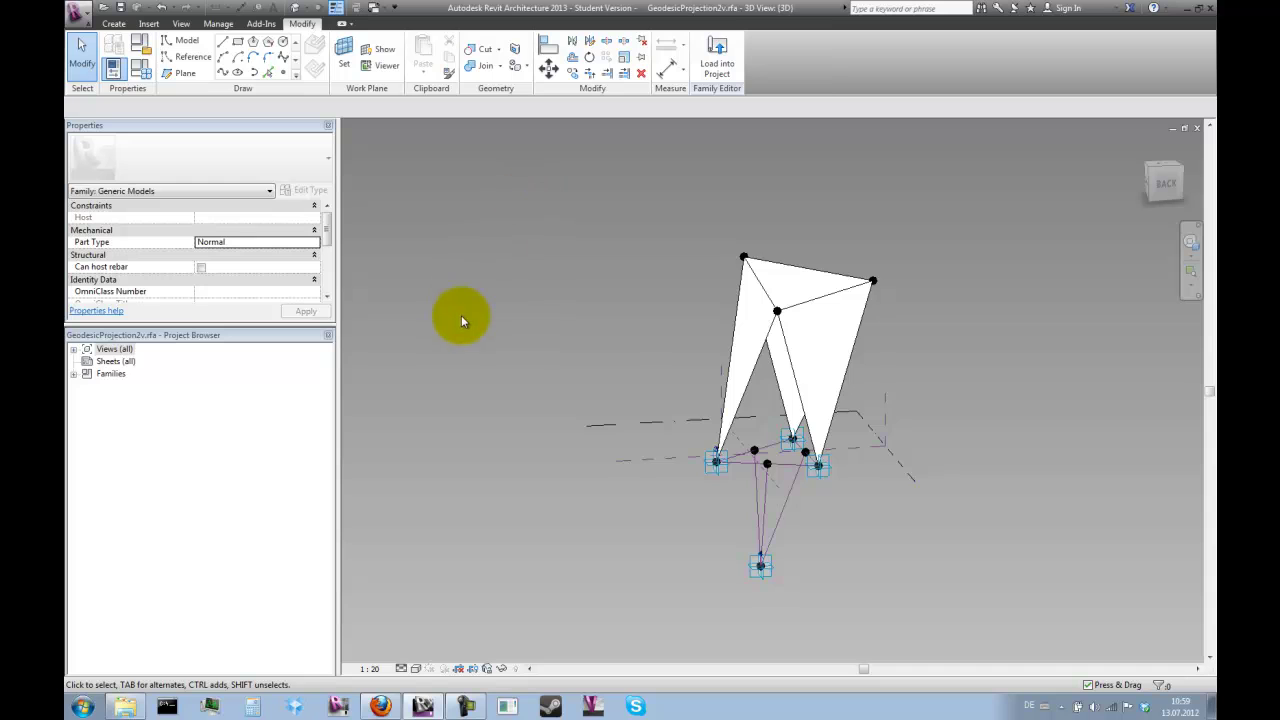
scroll(461, 315, "down", 2)
middle_click_drag(738, 491, 757, 491, "shift")
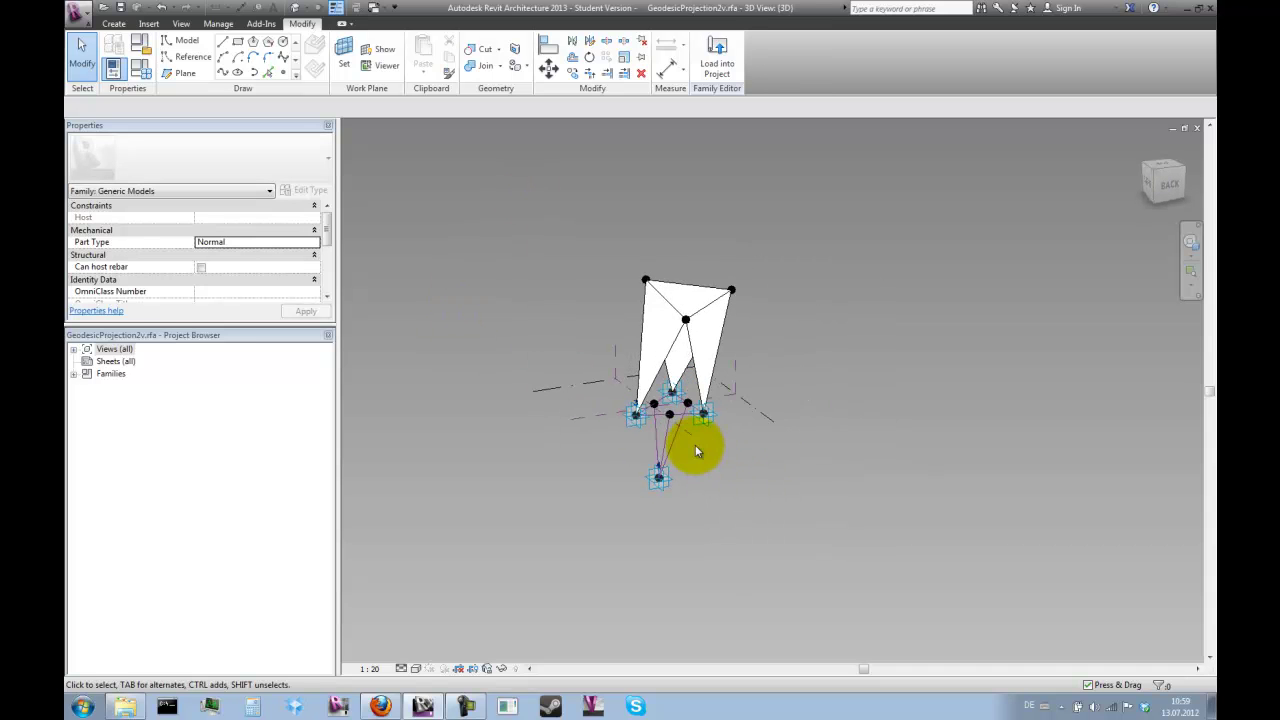
scroll(697, 443, "up", 2)
scroll(714, 343, "up", 1)
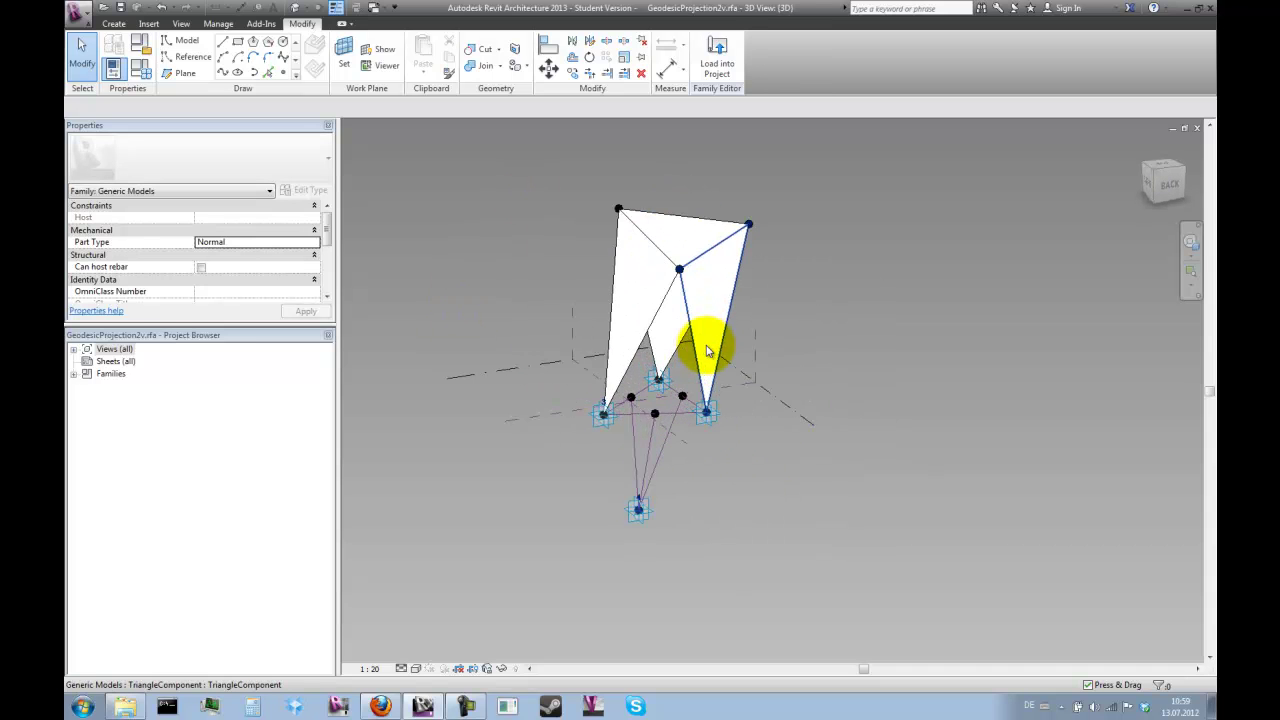
Load the GeodesicProjection2v family into Geosphere.rfa.
left_click(720, 62)
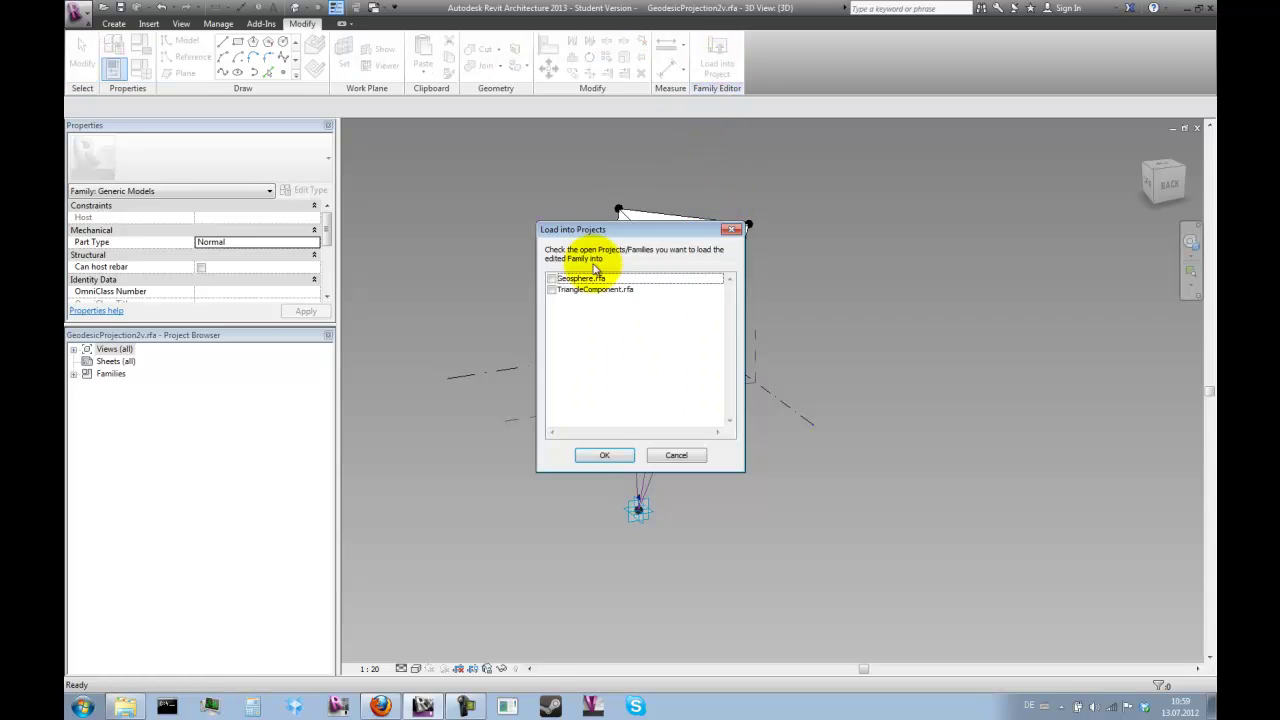
left_click(551, 279)
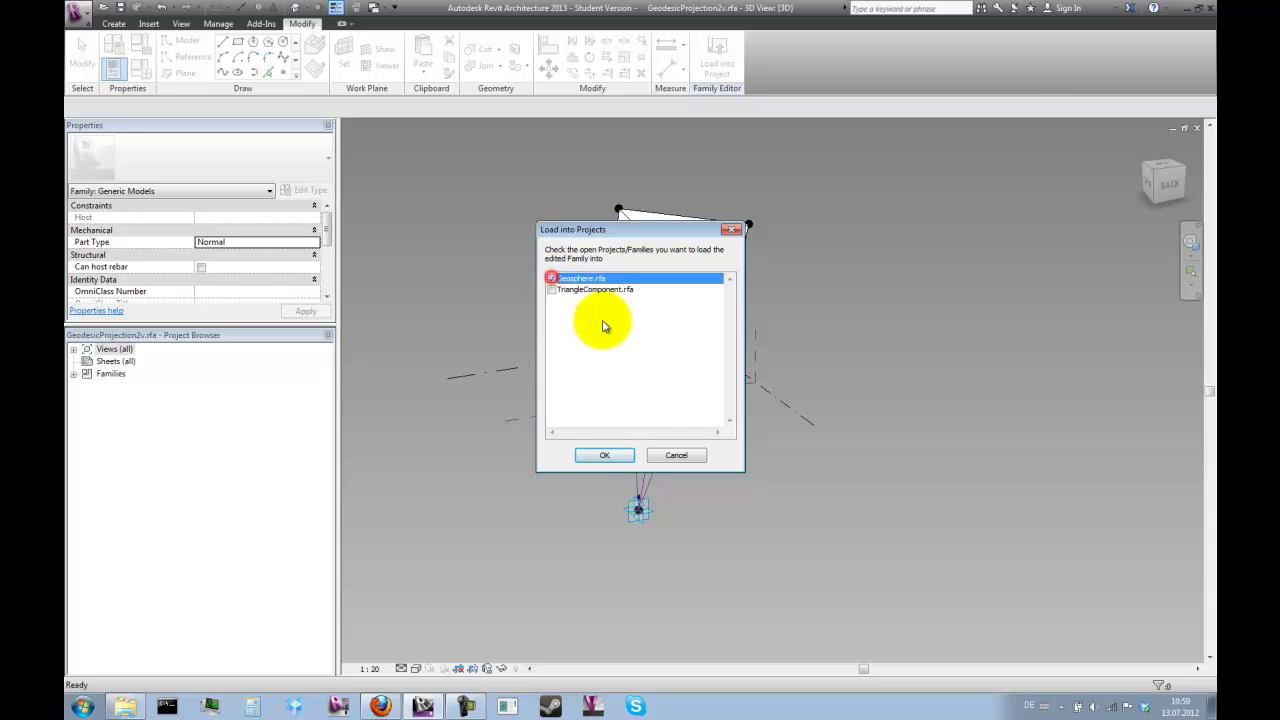
left_click(605, 456)
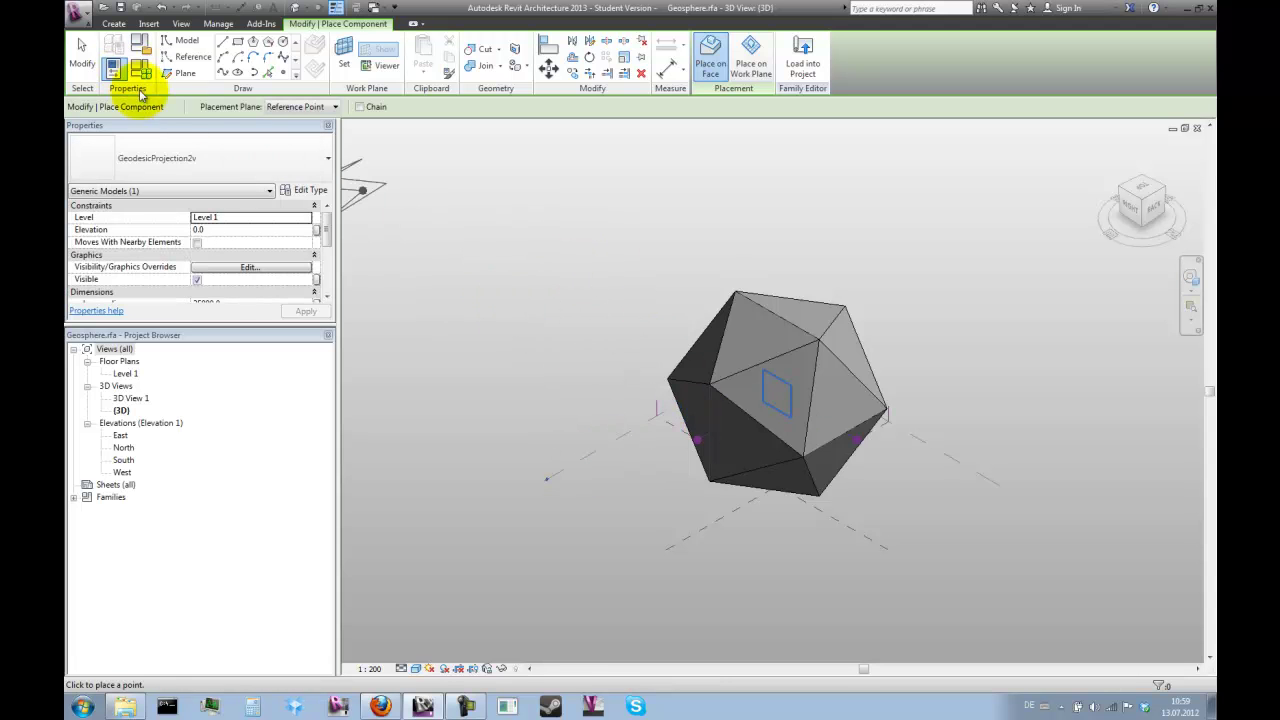
Select every TriangleComponent panel in the entire project, starting from the top panel.
left_click(86, 62)
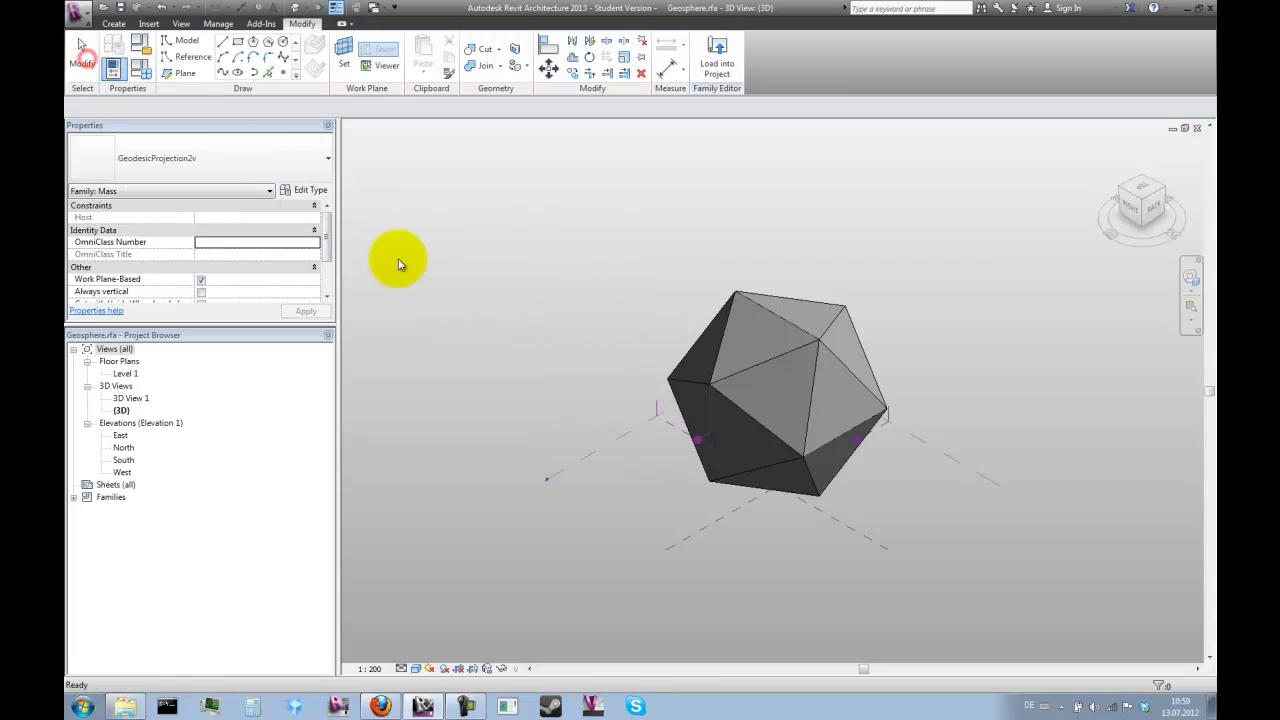
left_click(810, 317)
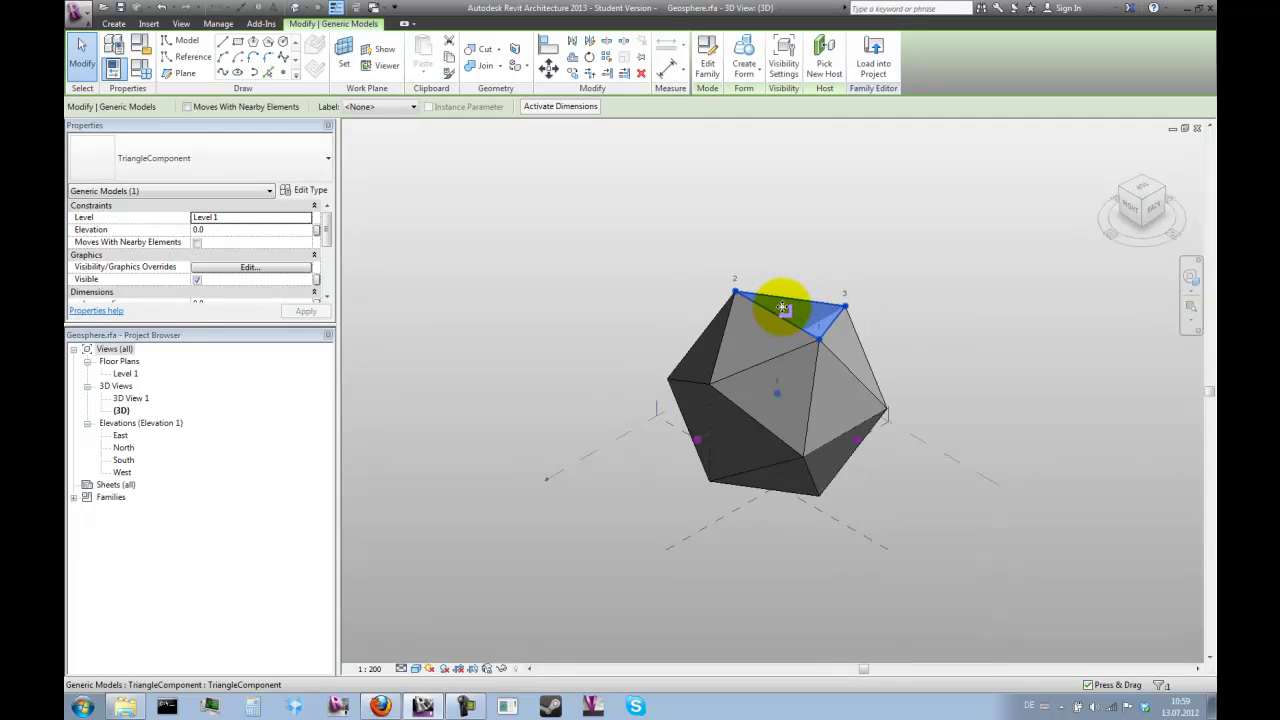
right_click(784, 307)
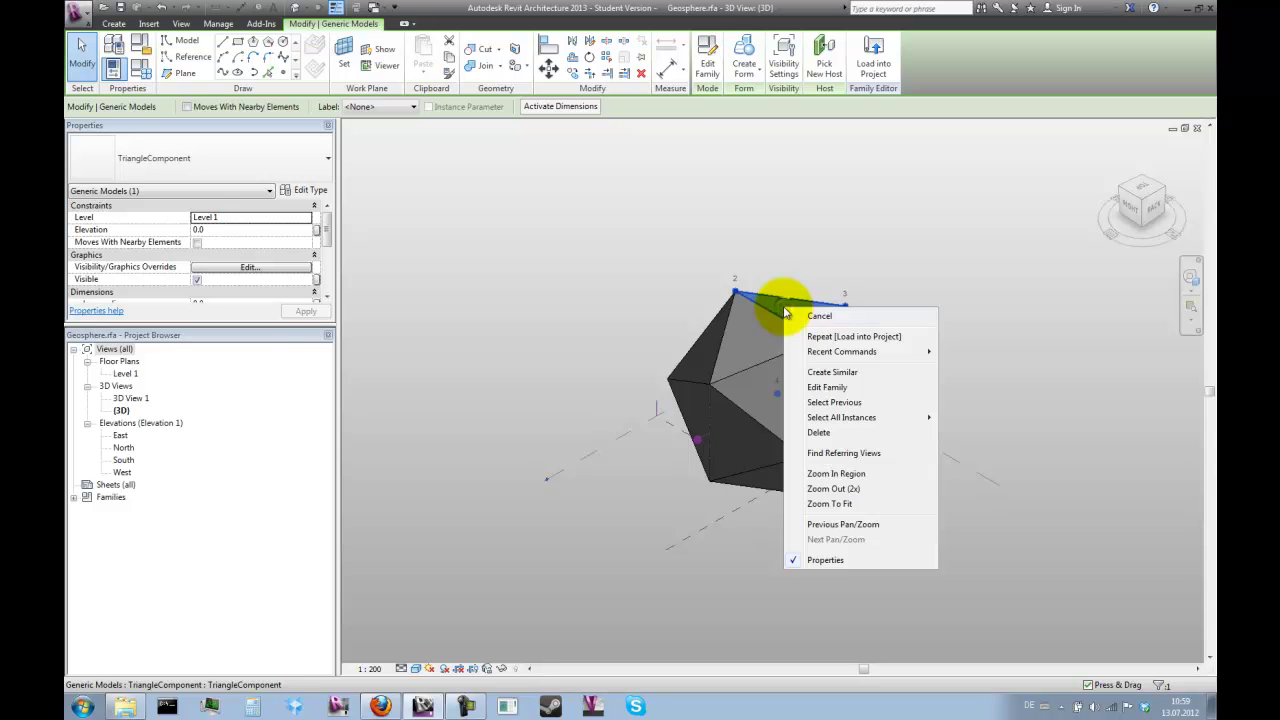
mouse_move(855, 424)
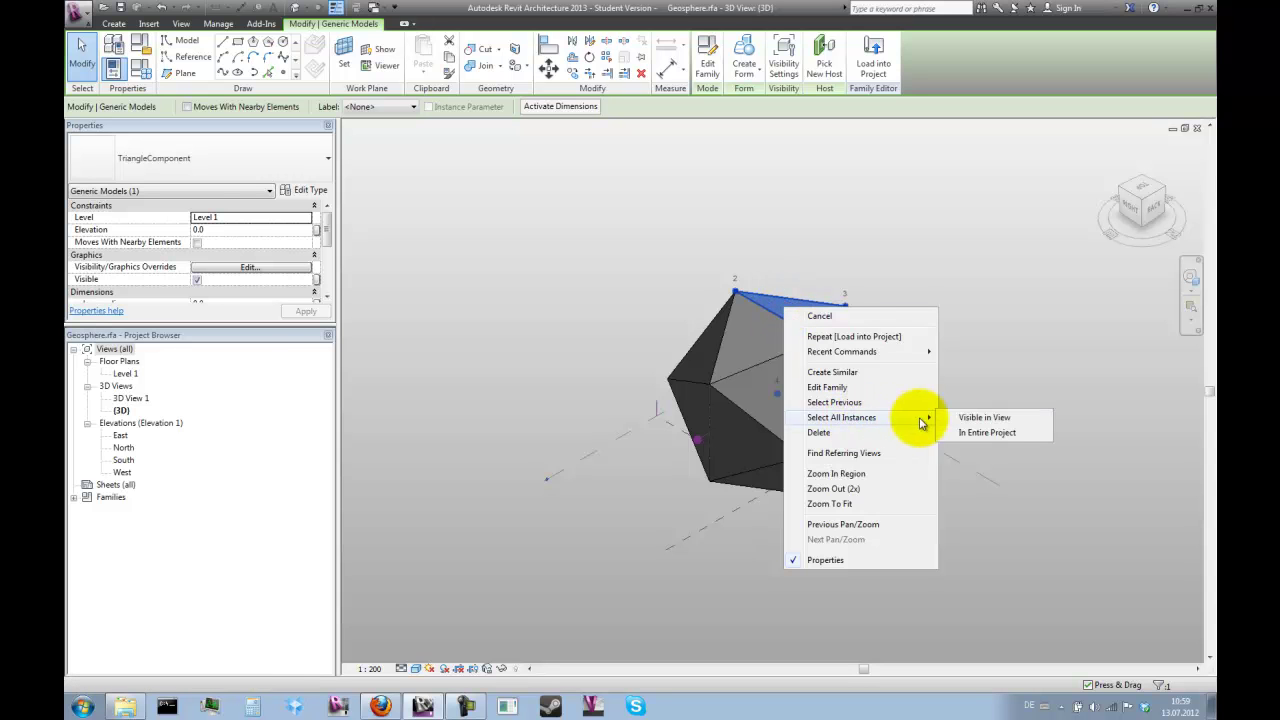
left_click(1000, 435)
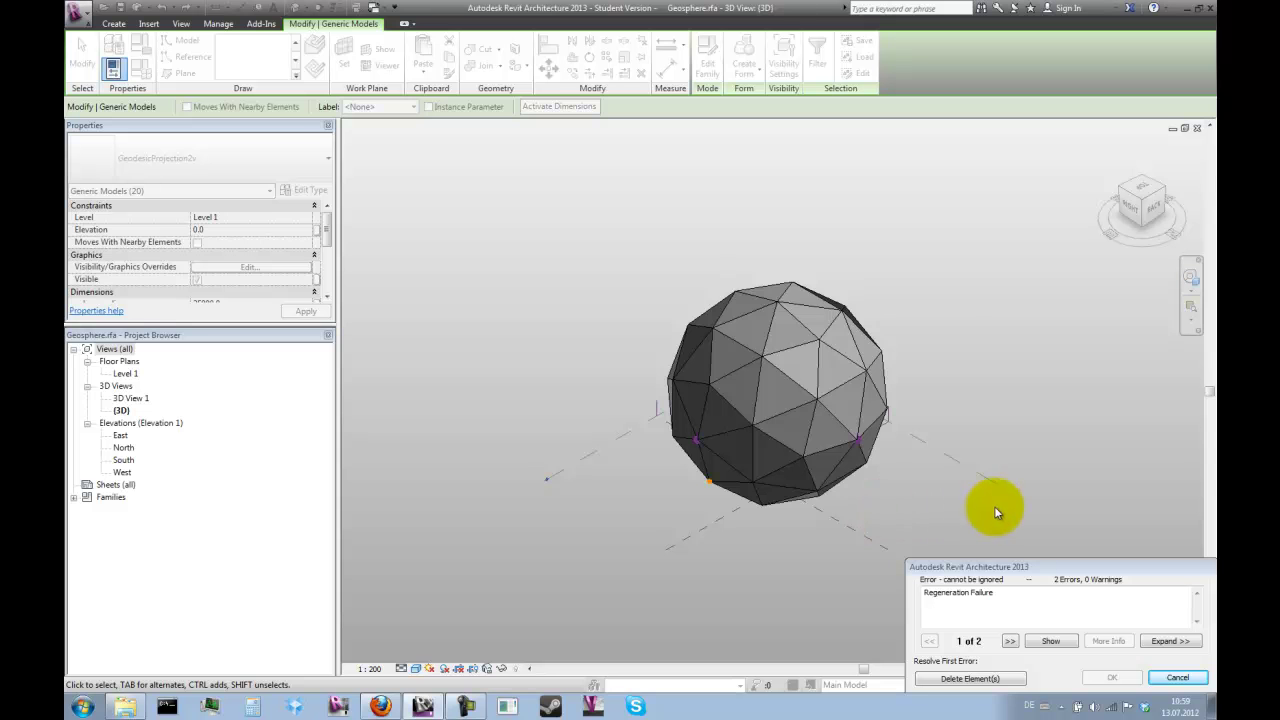
Delete the two elements behind Error 1 and Error 2, leaving a gap near the sphere's base.
middle_click_drag(1100, 514, 1082, 456, "shift")
left_click(1170, 641)
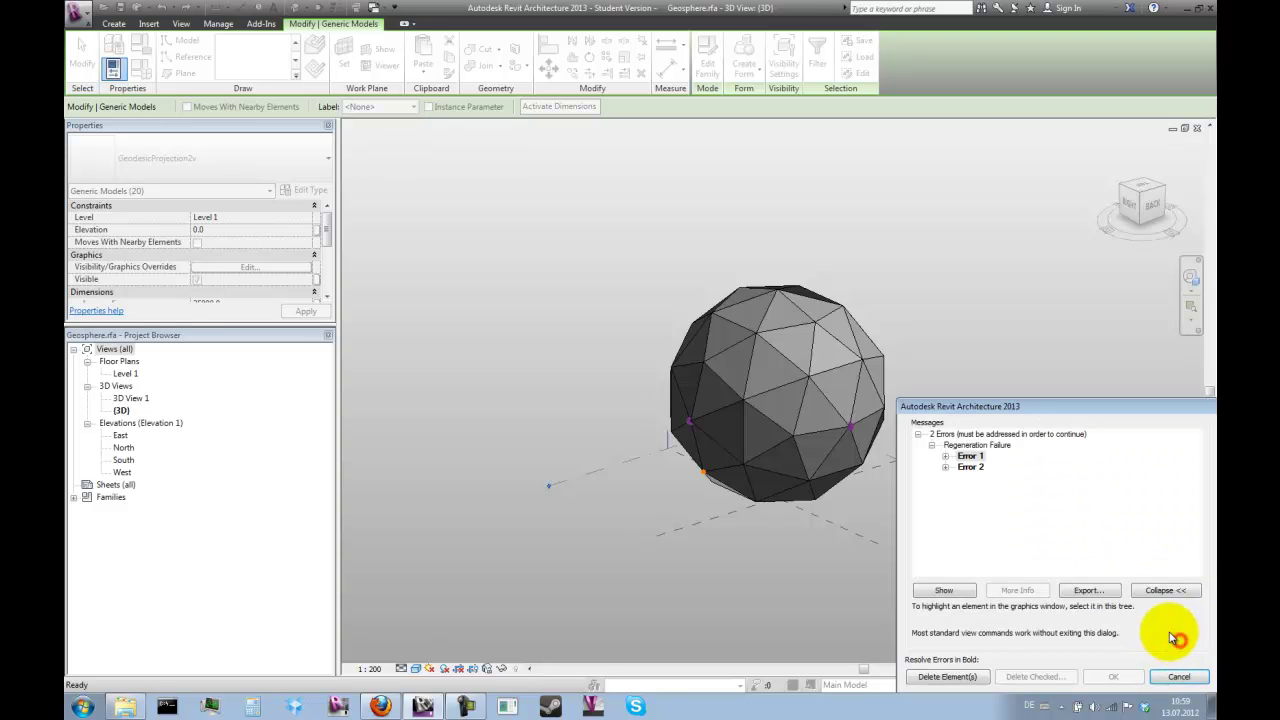
left_click(946, 456)
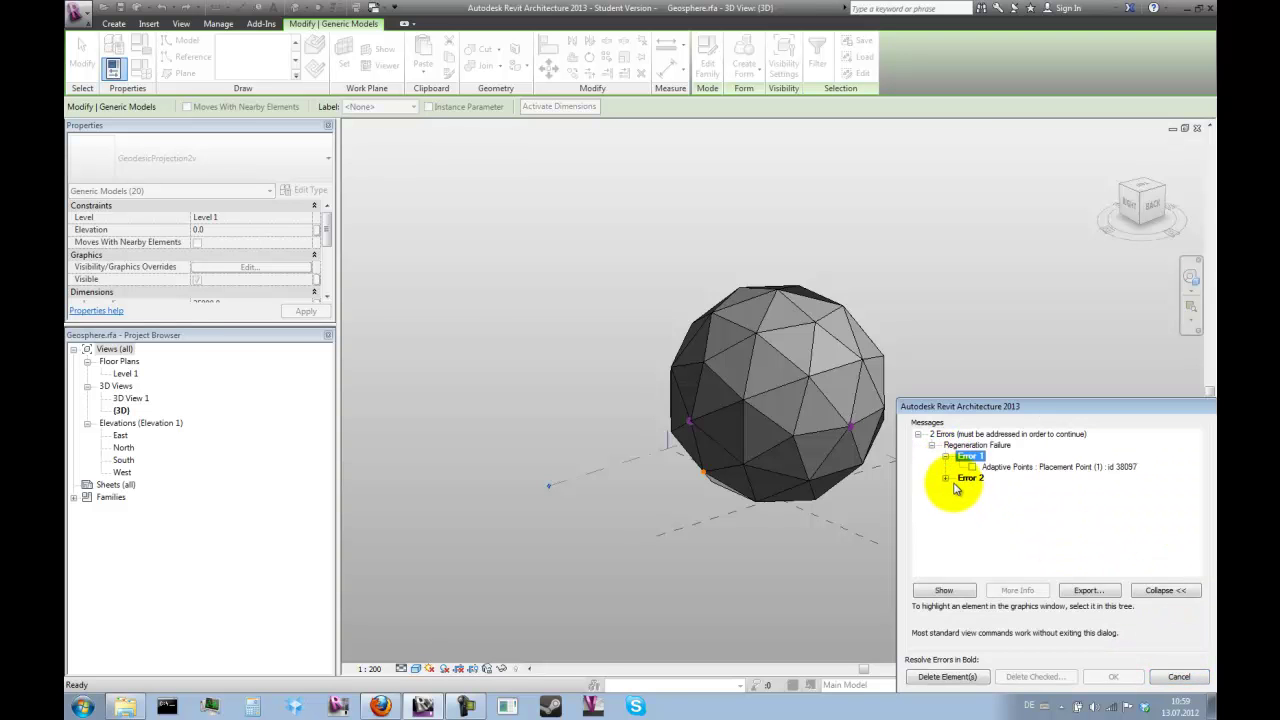
left_click(947, 480)
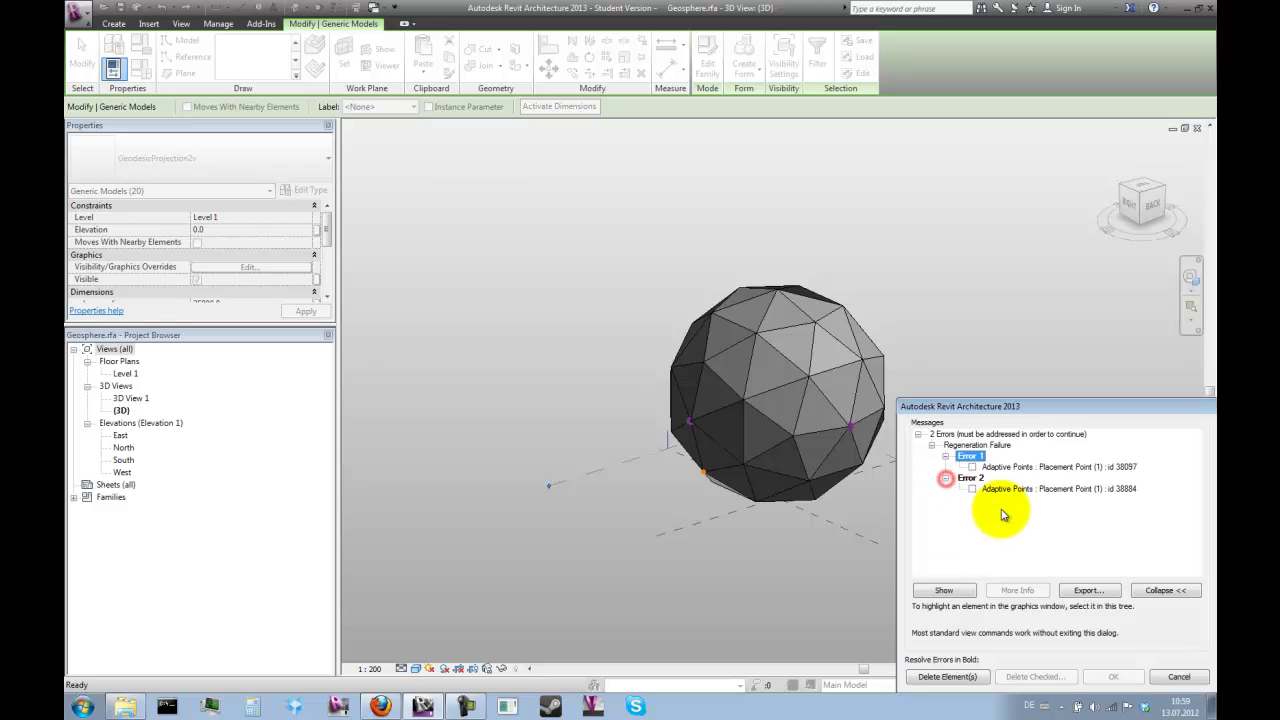
left_click(946, 677)
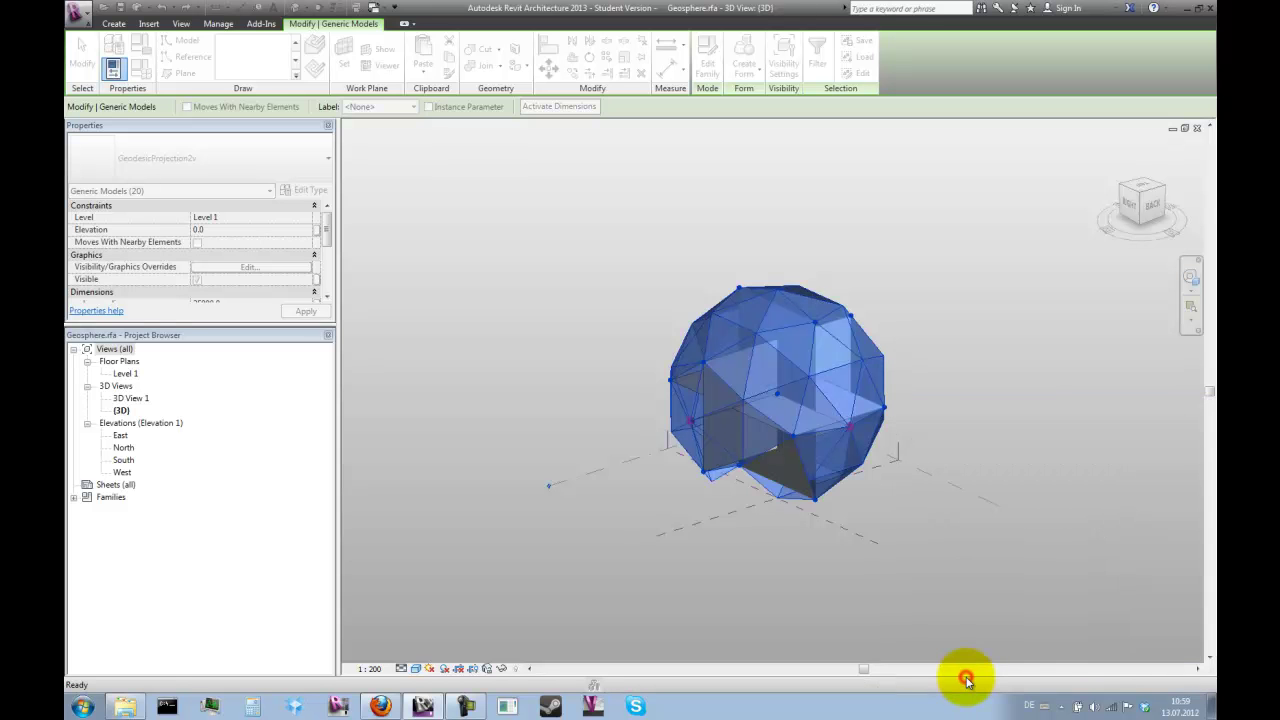
Deselect the panels and orbit the geodesic sphere to inspect the gap.
left_click(805, 605)
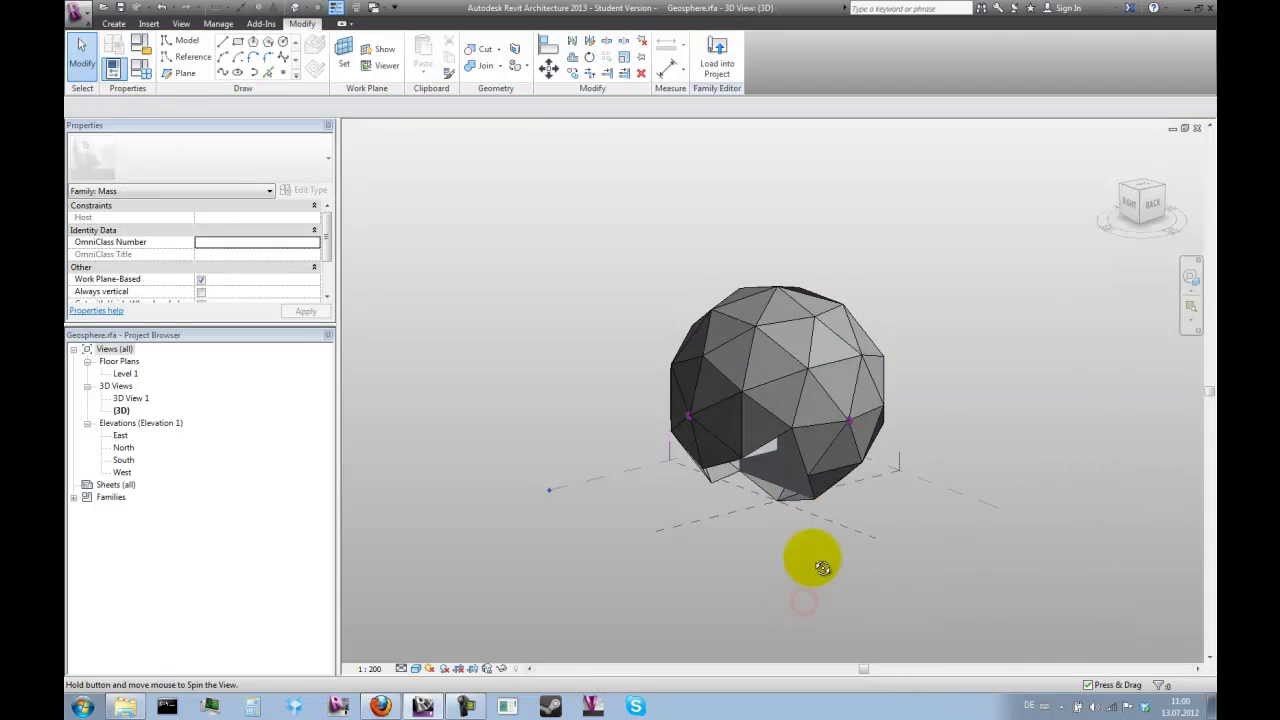
middle_click_drag(826, 563, 863, 333, "shift")
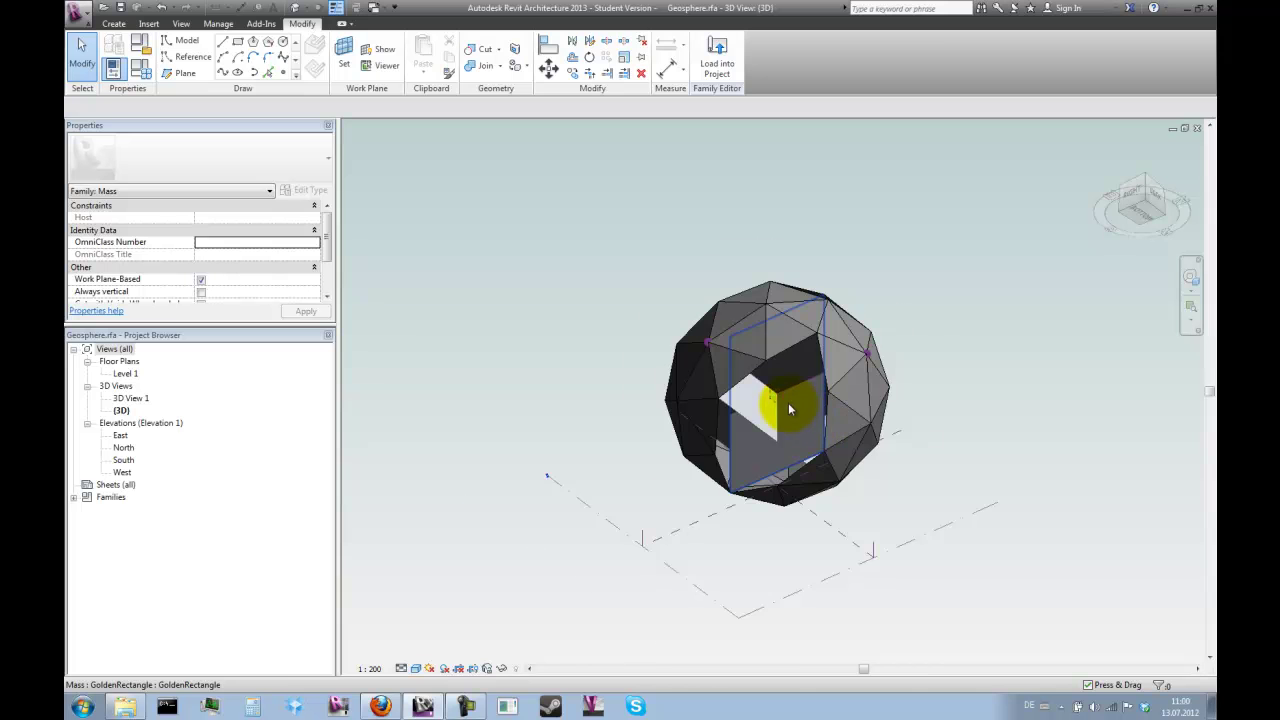
middle_click_drag(771, 409, 830, 470, "shift")
middle_click_drag(909, 557, 951, 422, "shift")
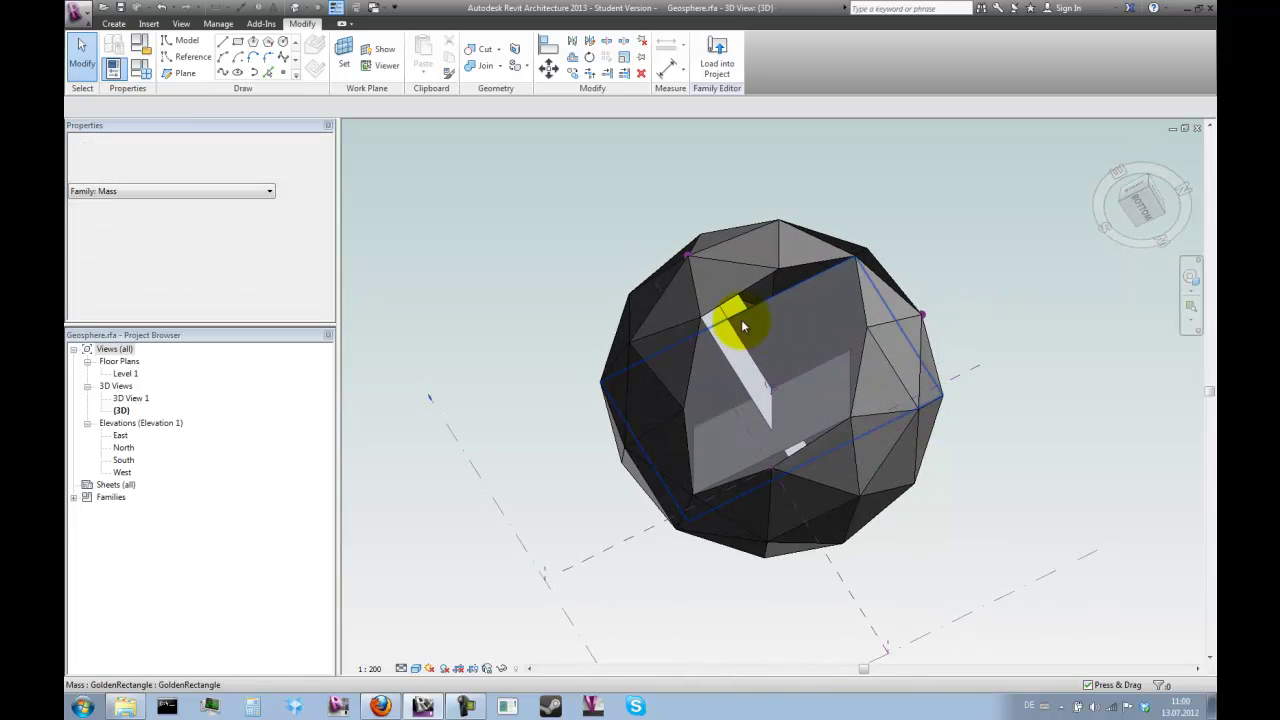
Create an instance of the TriangleComponent type under Generic Models in the Project Browser.
left_click(73, 497)
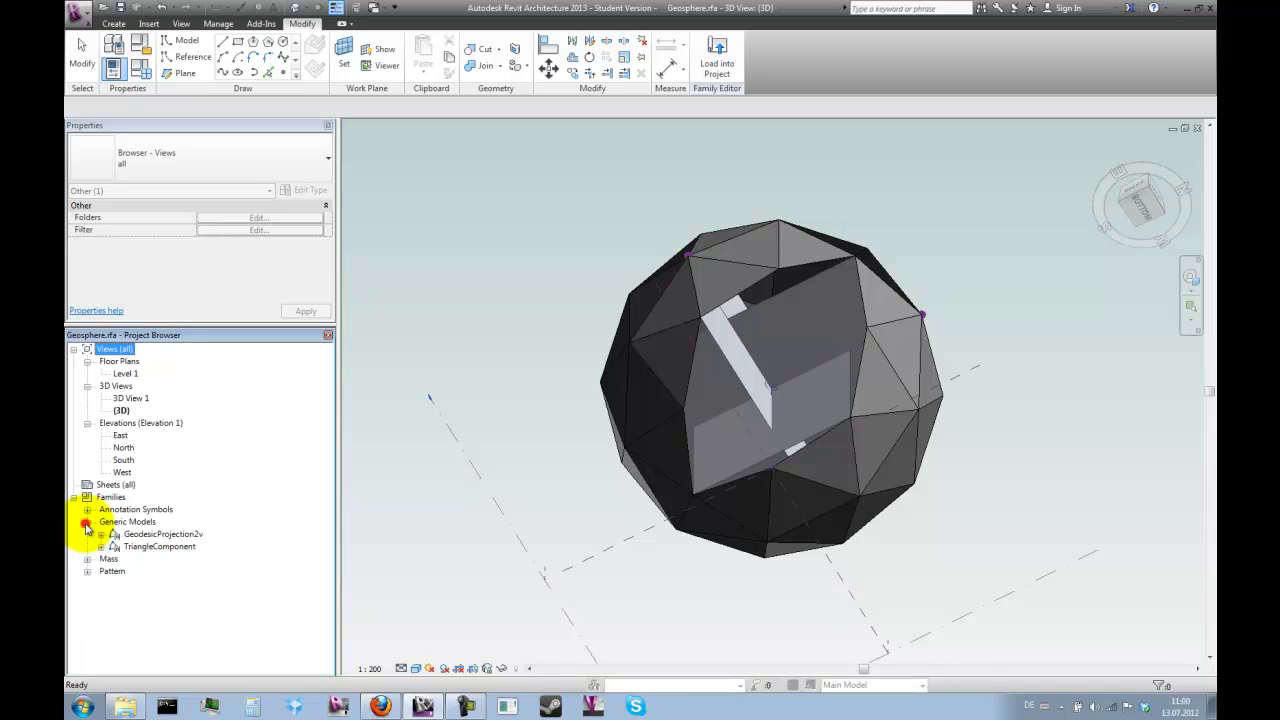
left_click(155, 558)
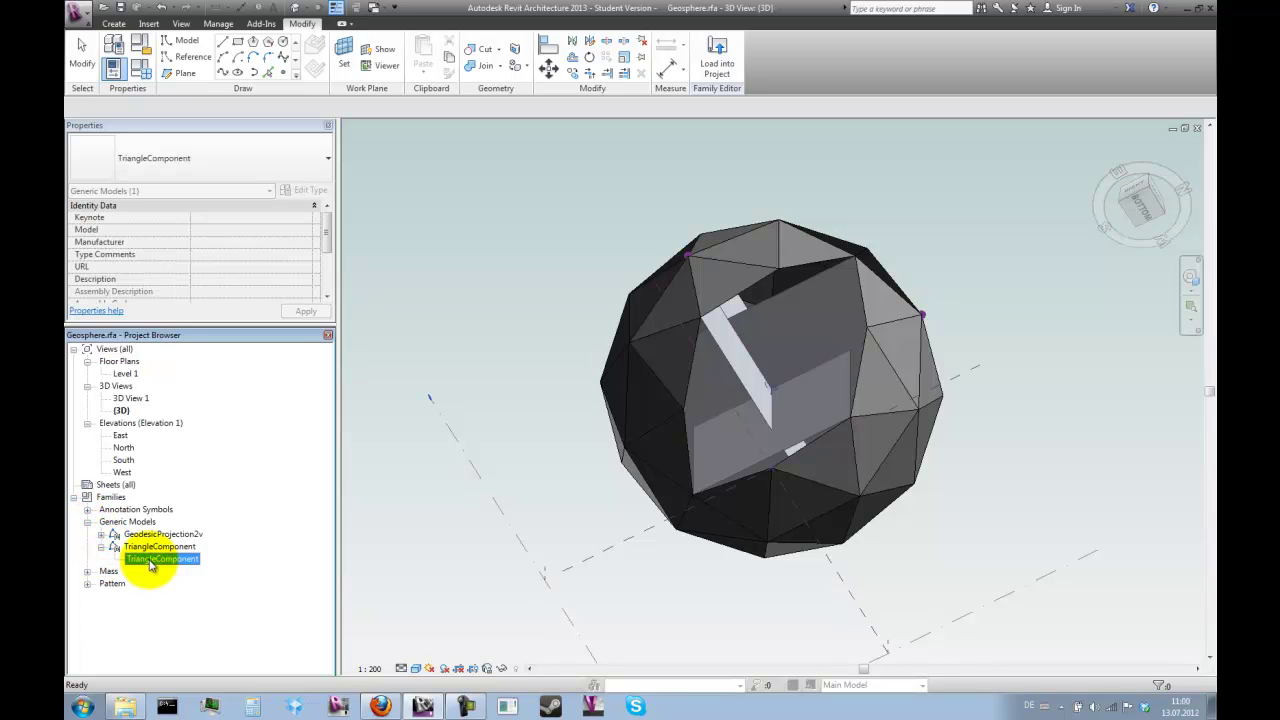
right_click(152, 558)
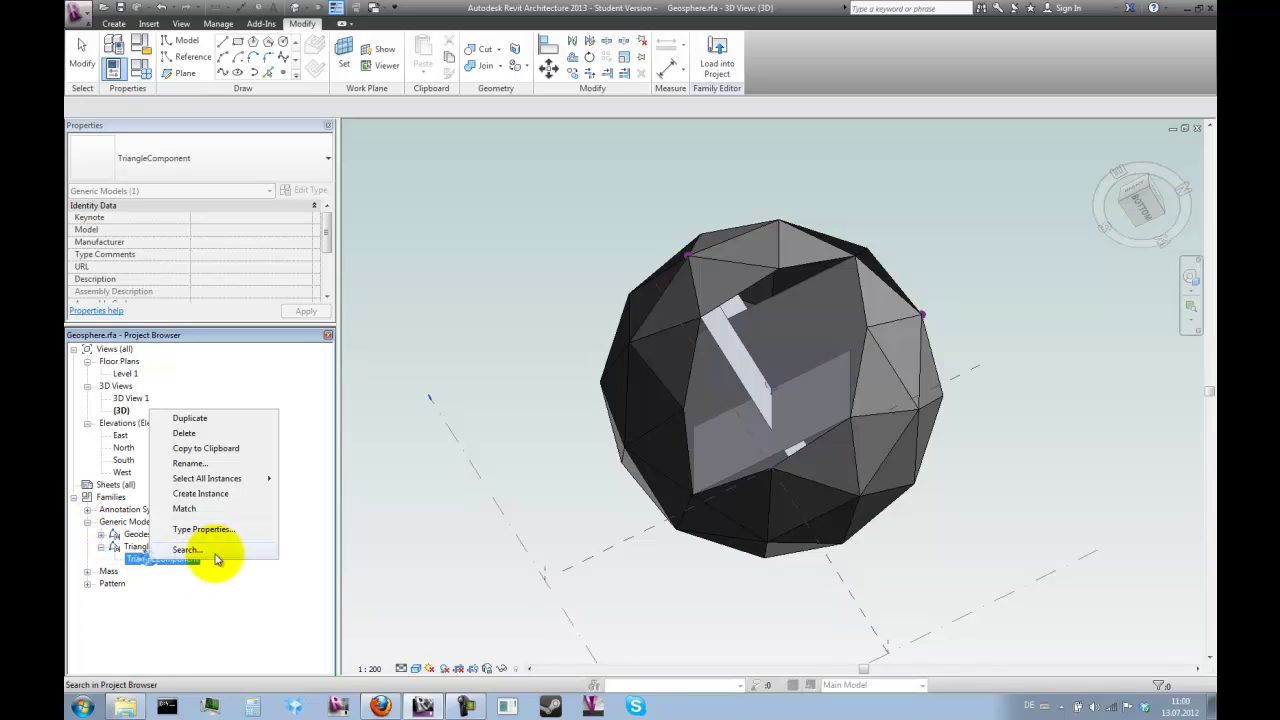
Place a TriangleComponent panel into the first gap and check it against neighbouring GeodesicProjection2v panels.
left_click(203, 494)
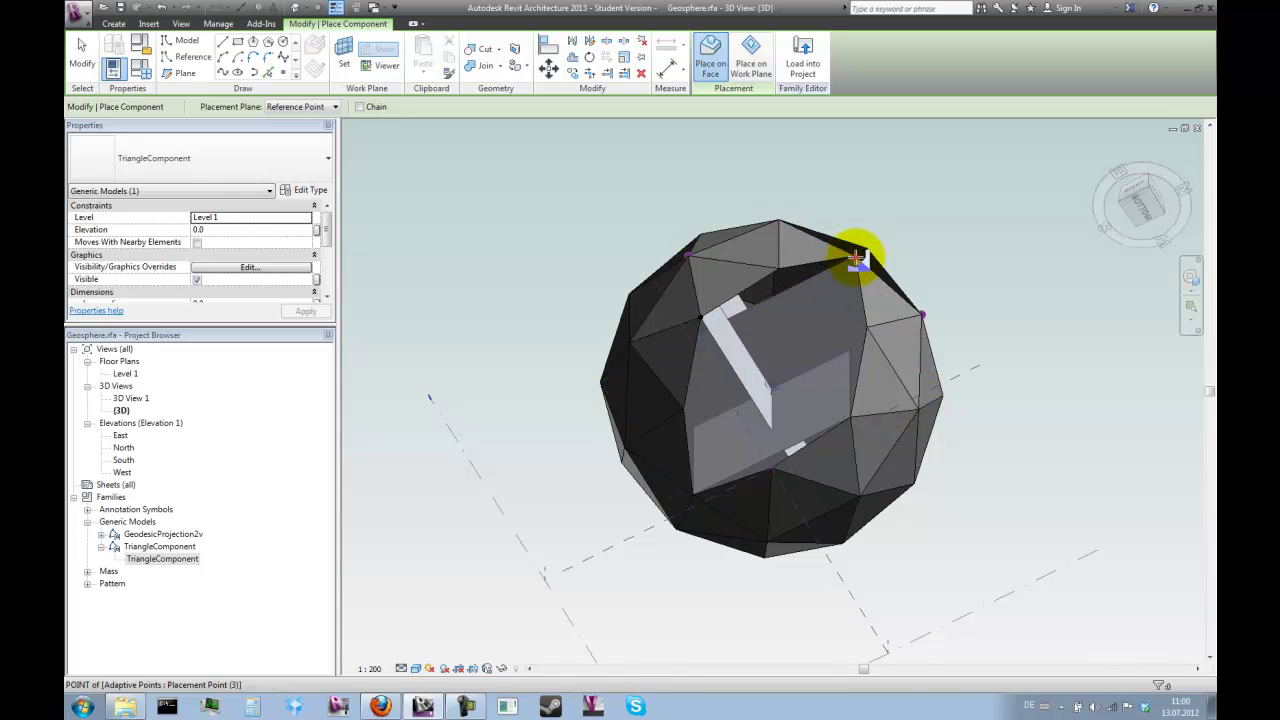
left_click(857, 258)
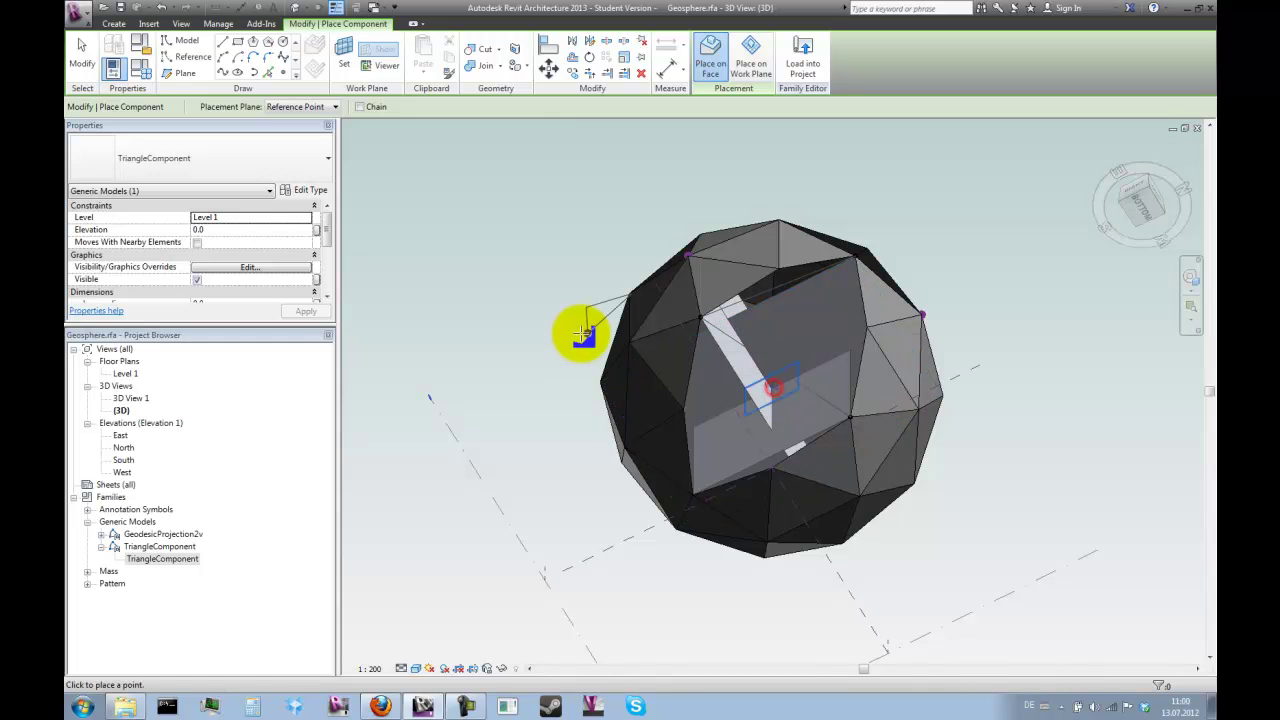
left_click(90, 60)
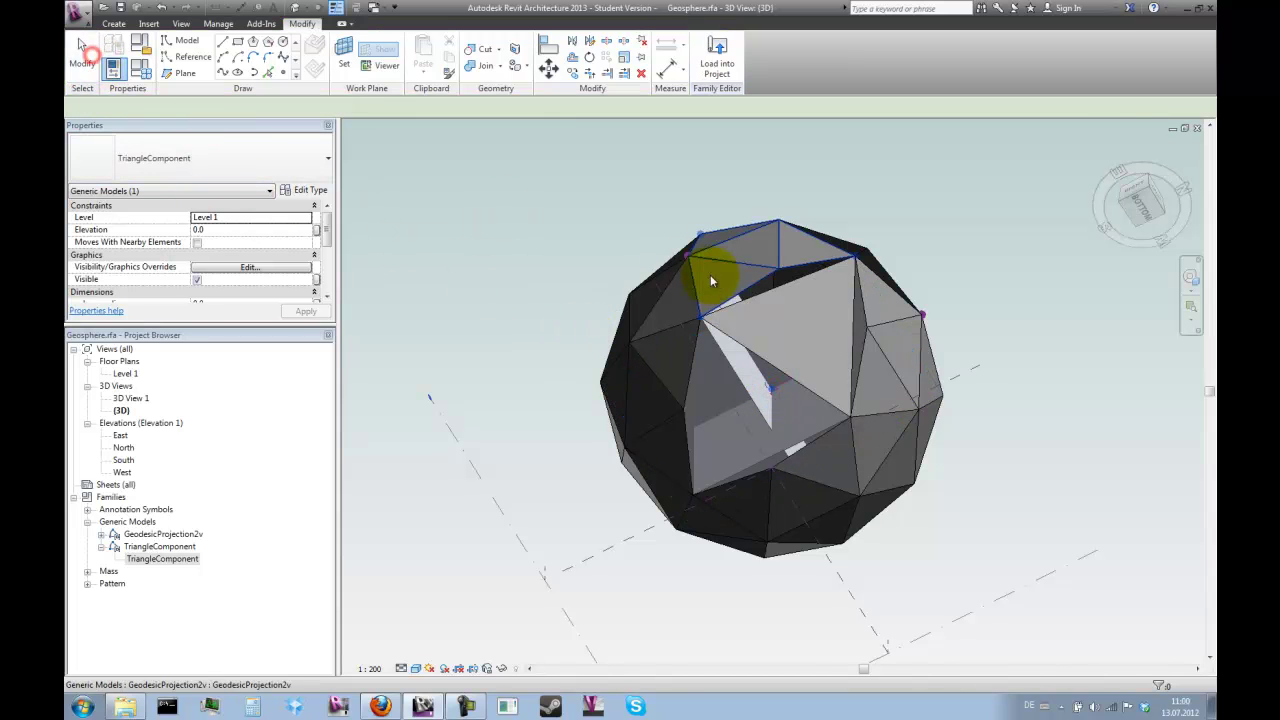
left_click(787, 310)
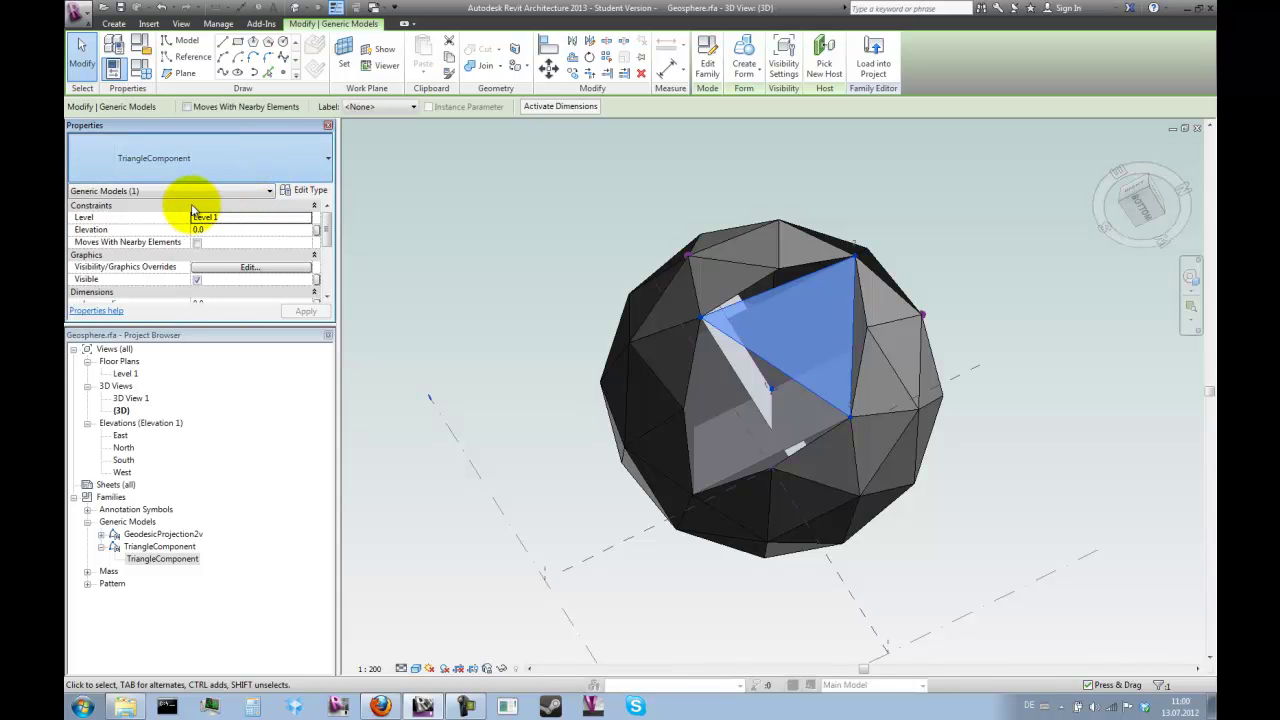
left_click(575, 320)
left_click(699, 360)
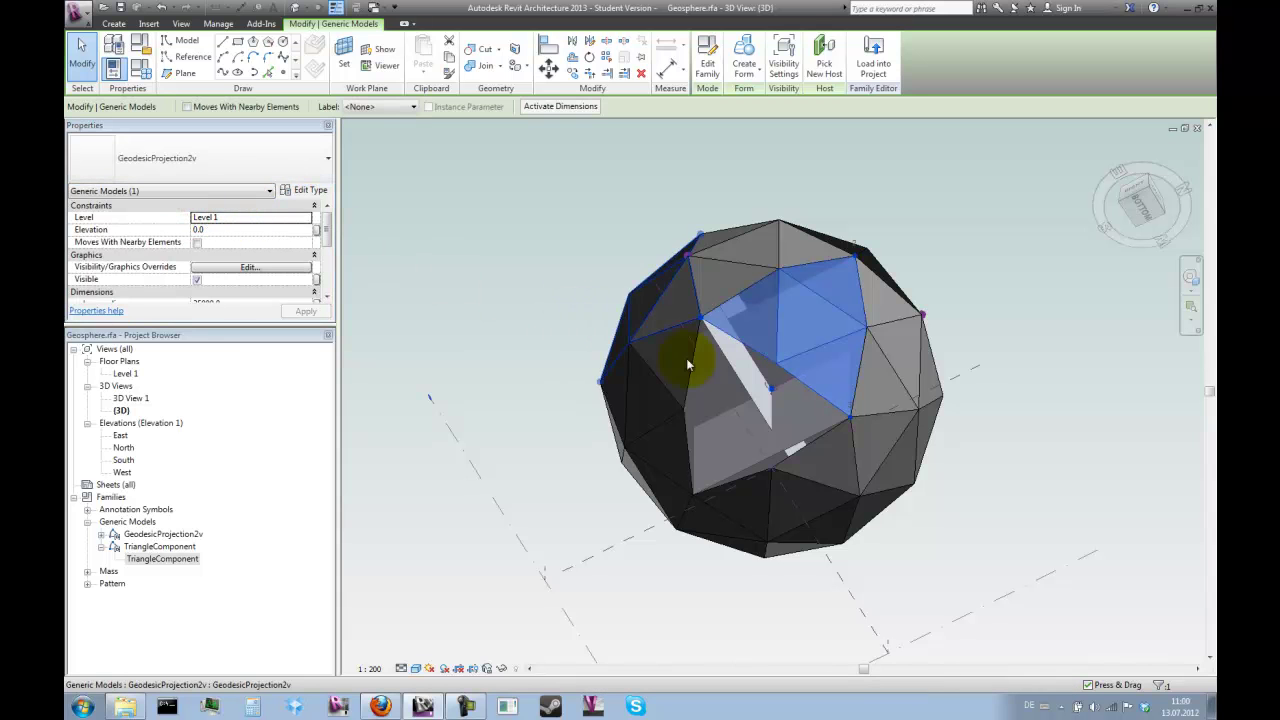
middle_click_drag(1023, 586, 1051, 509, "shift")
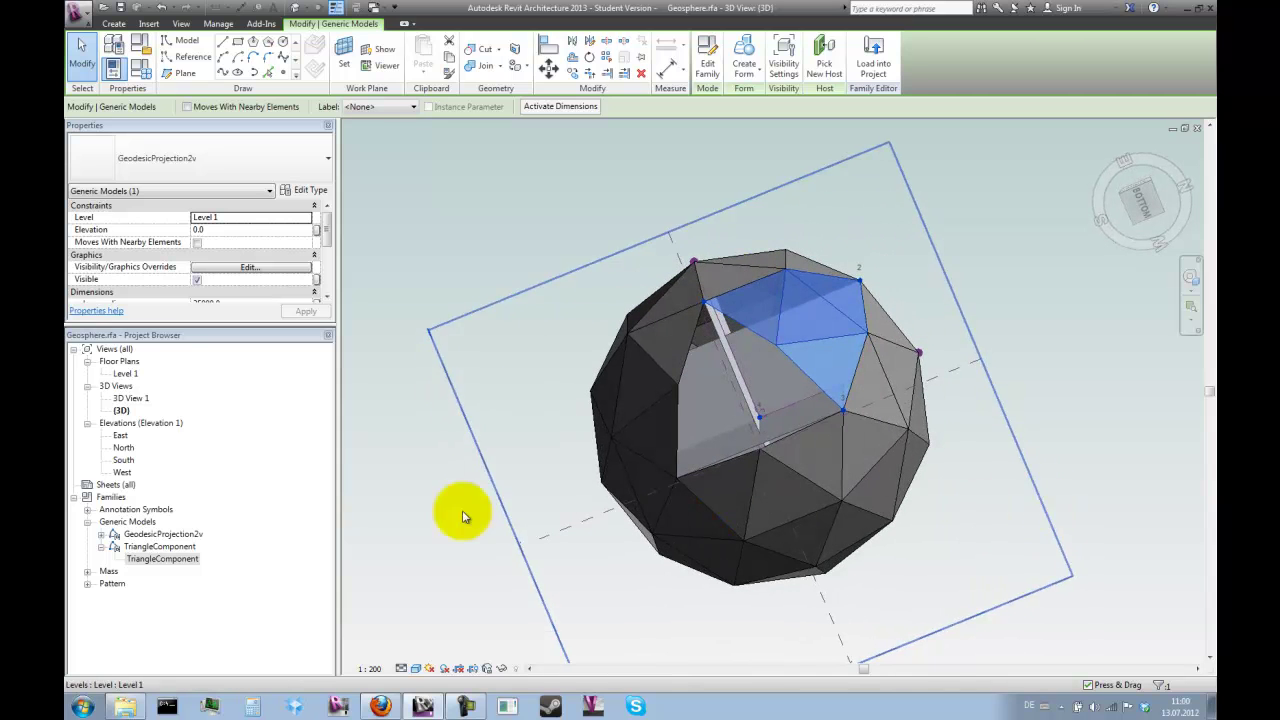
Place a second TriangleComponent panel on the remaining gap's three vertices and check its properties.
right_click(163, 562)
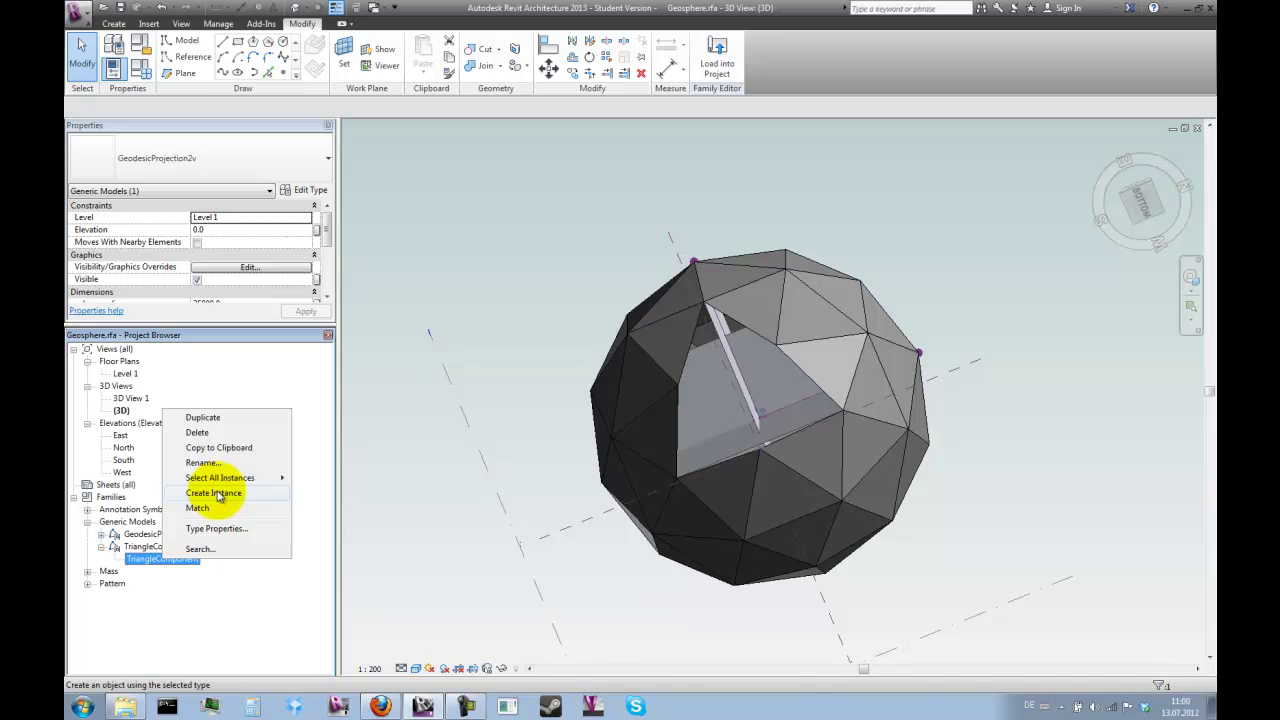
left_click(214, 493)
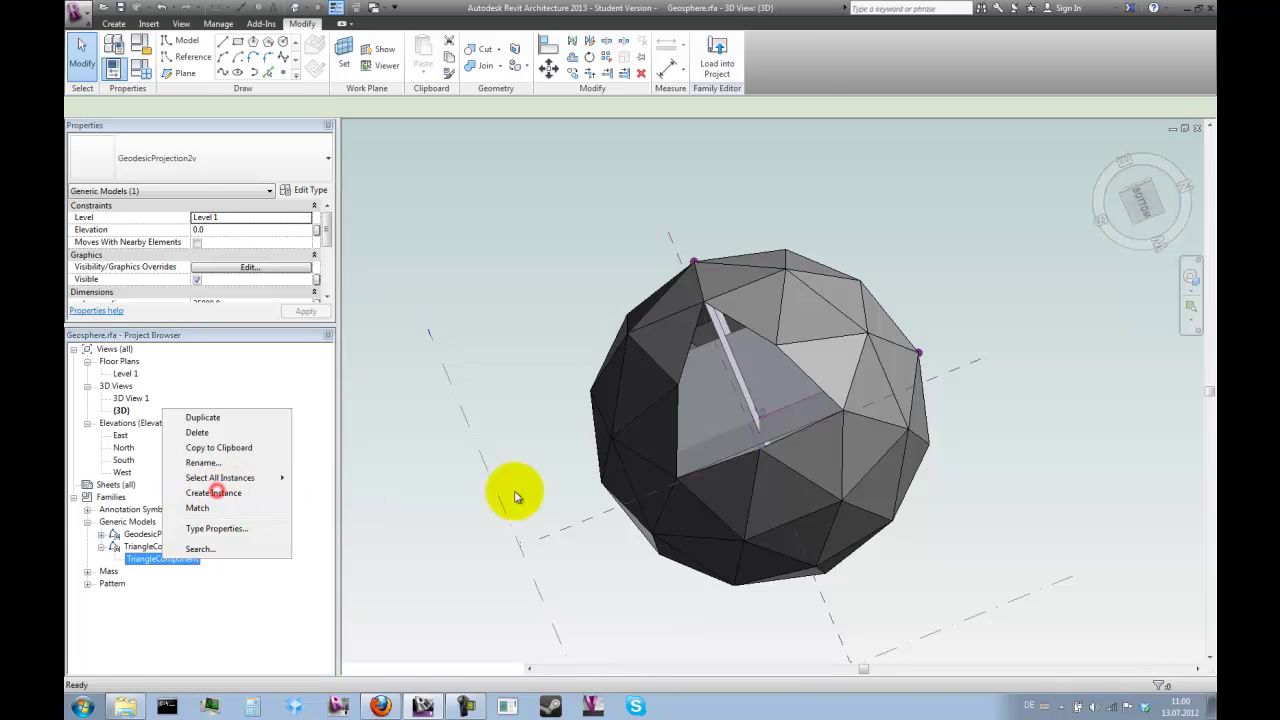
left_click(706, 304)
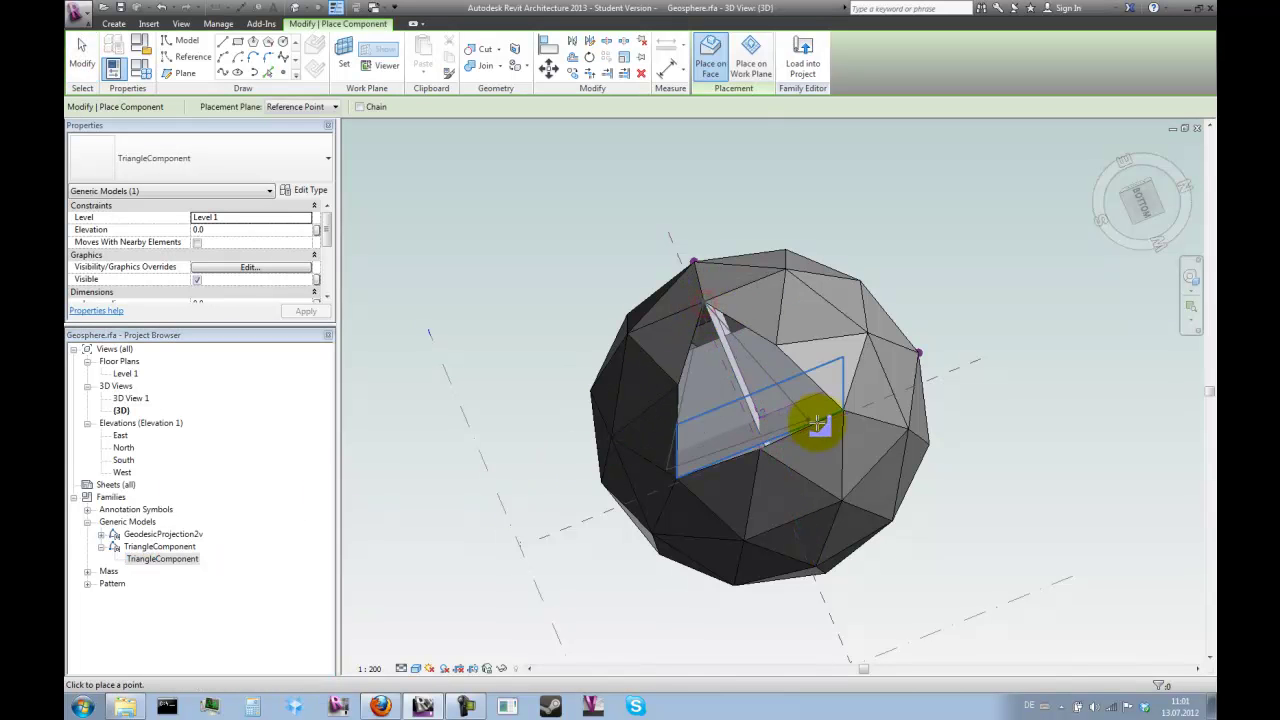
left_click(845, 411)
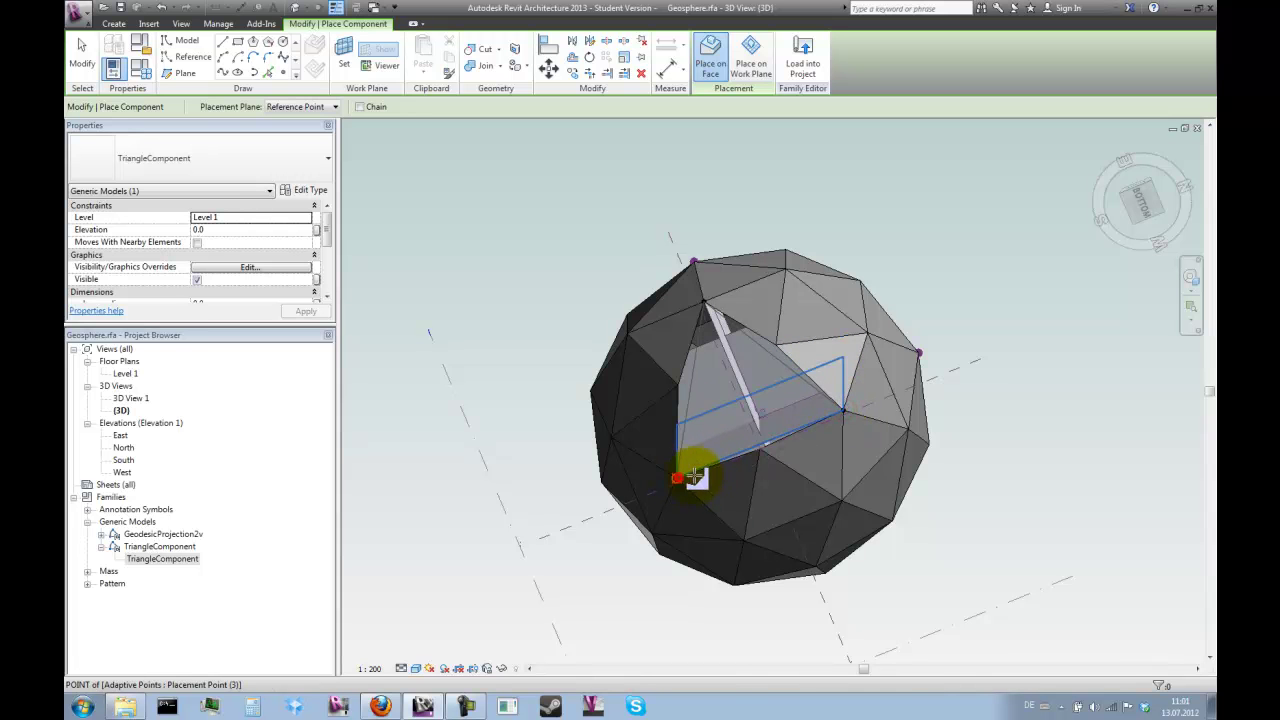
middle_click_drag(857, 486, 814, 530, "shift")
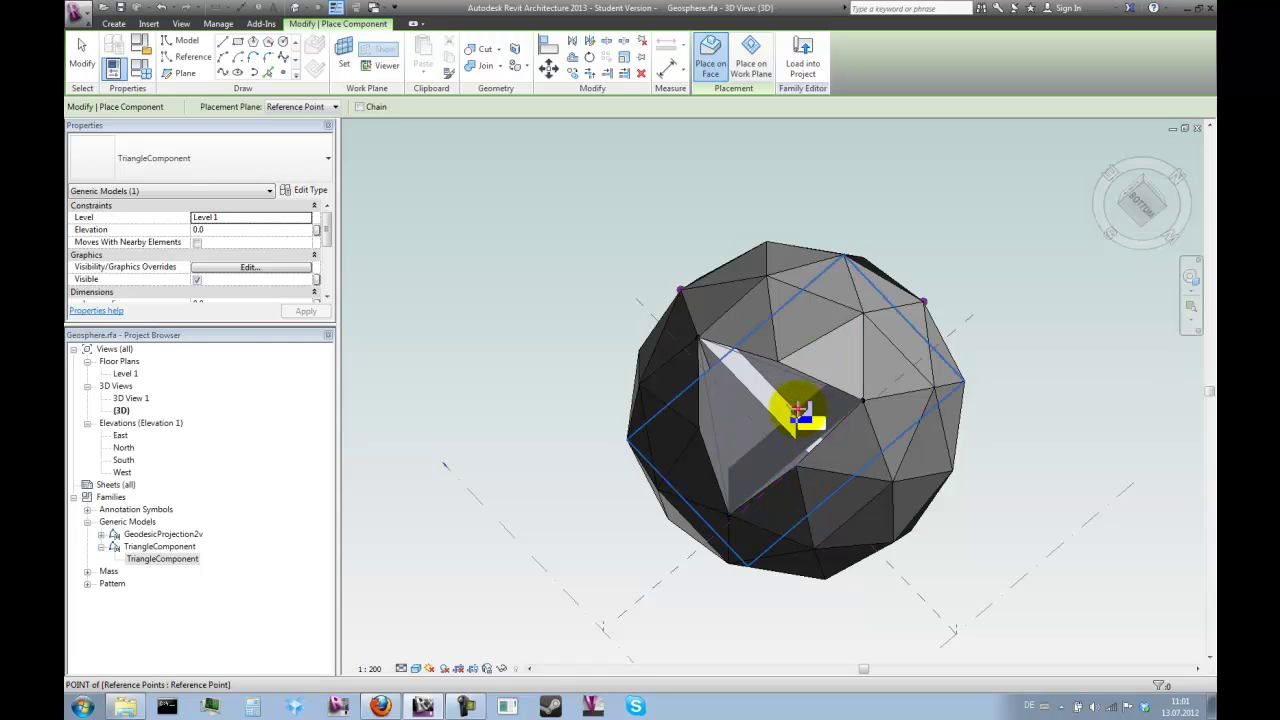
left_click(800, 410)
left_click(83, 52)
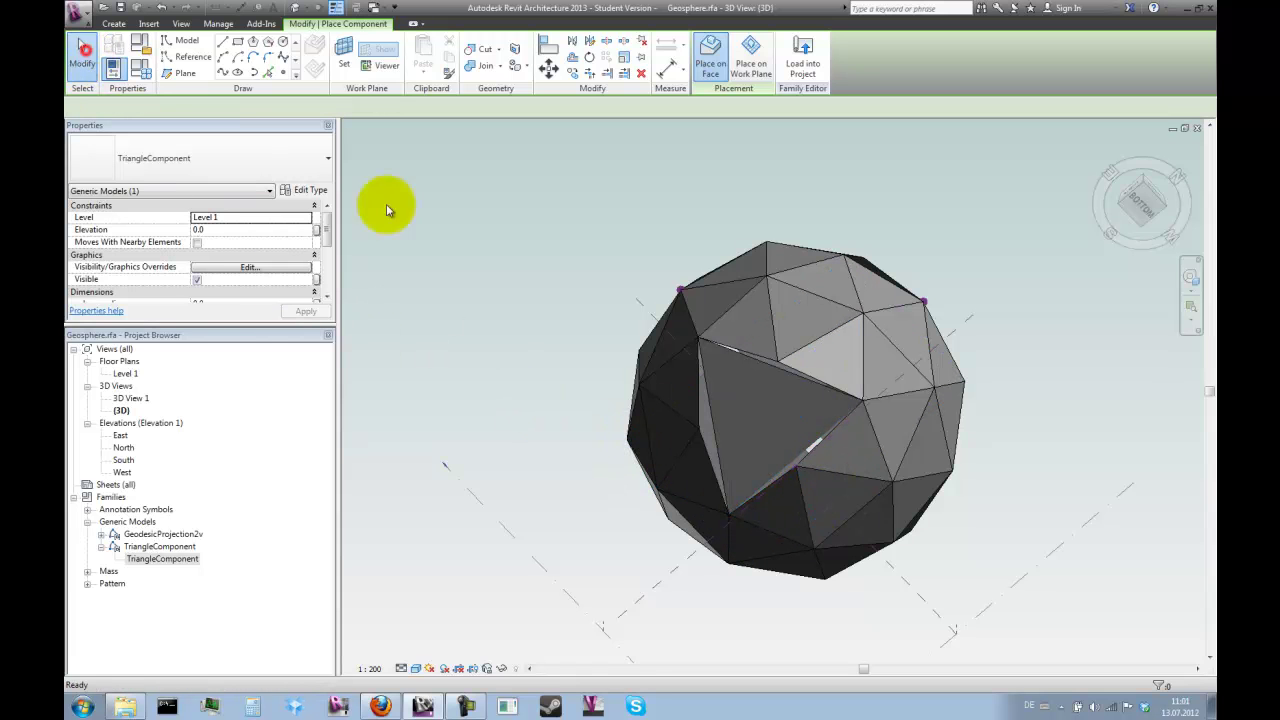
left_click(785, 390)
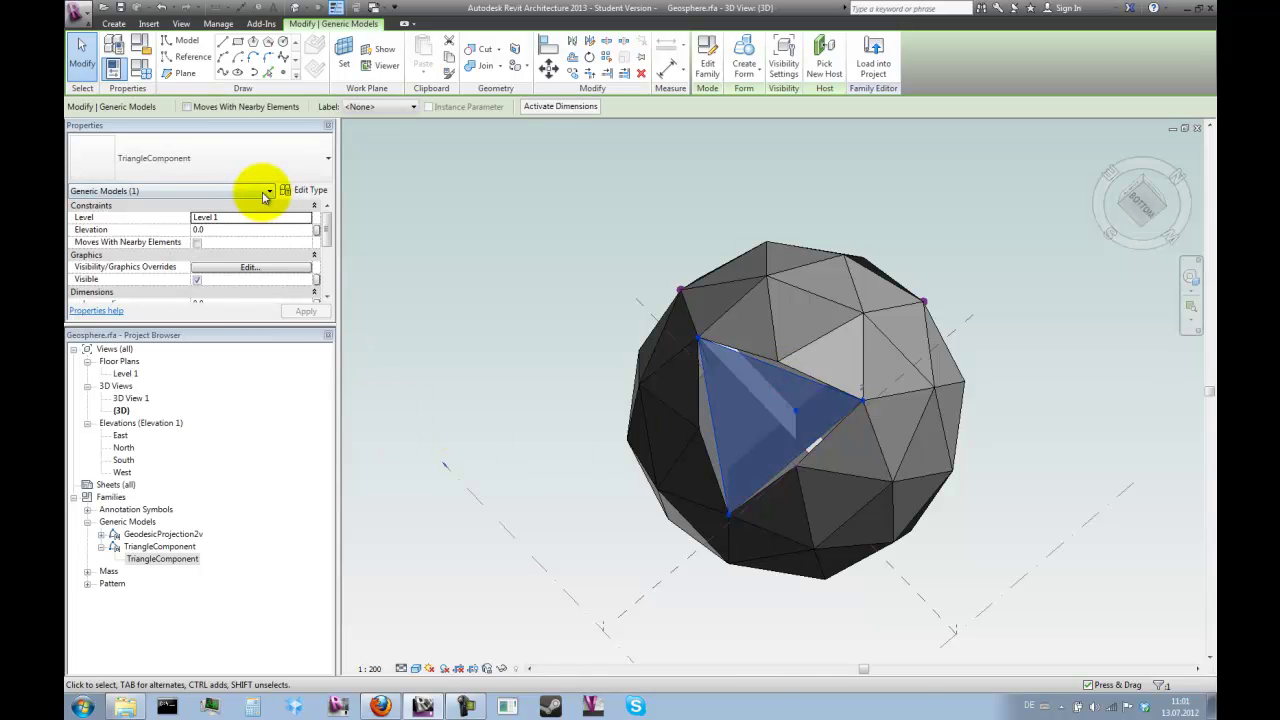
left_click(260, 165)
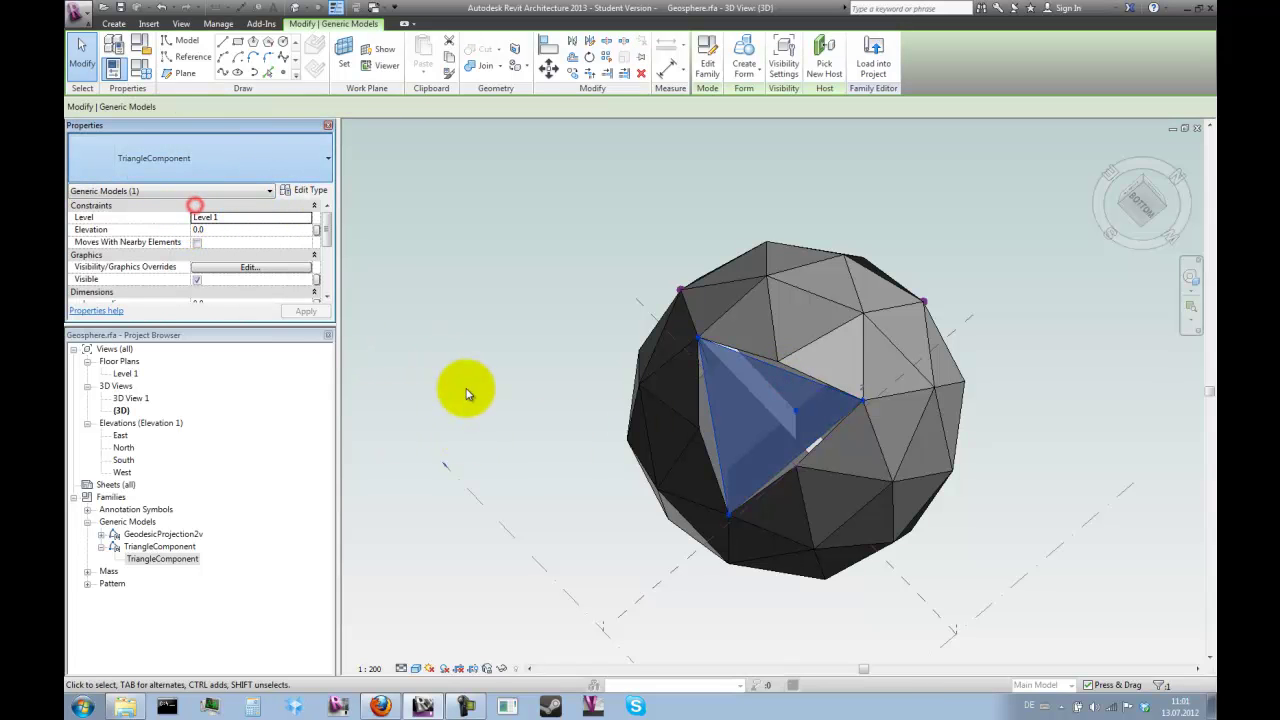
left_click(499, 352)
middle_click_drag(830, 348, 886, 514, "shift")
scroll(858, 330, "up", 3)
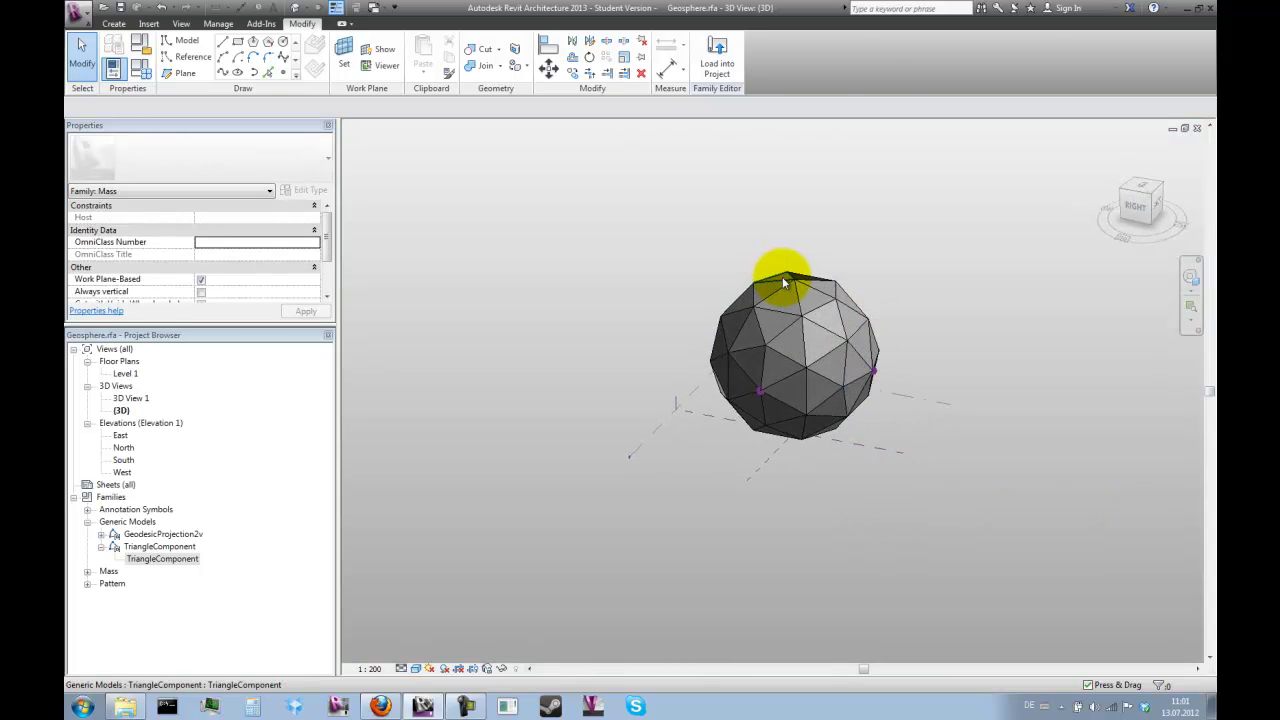
middle_click_drag(1008, 534, 1023, 417, "shift")
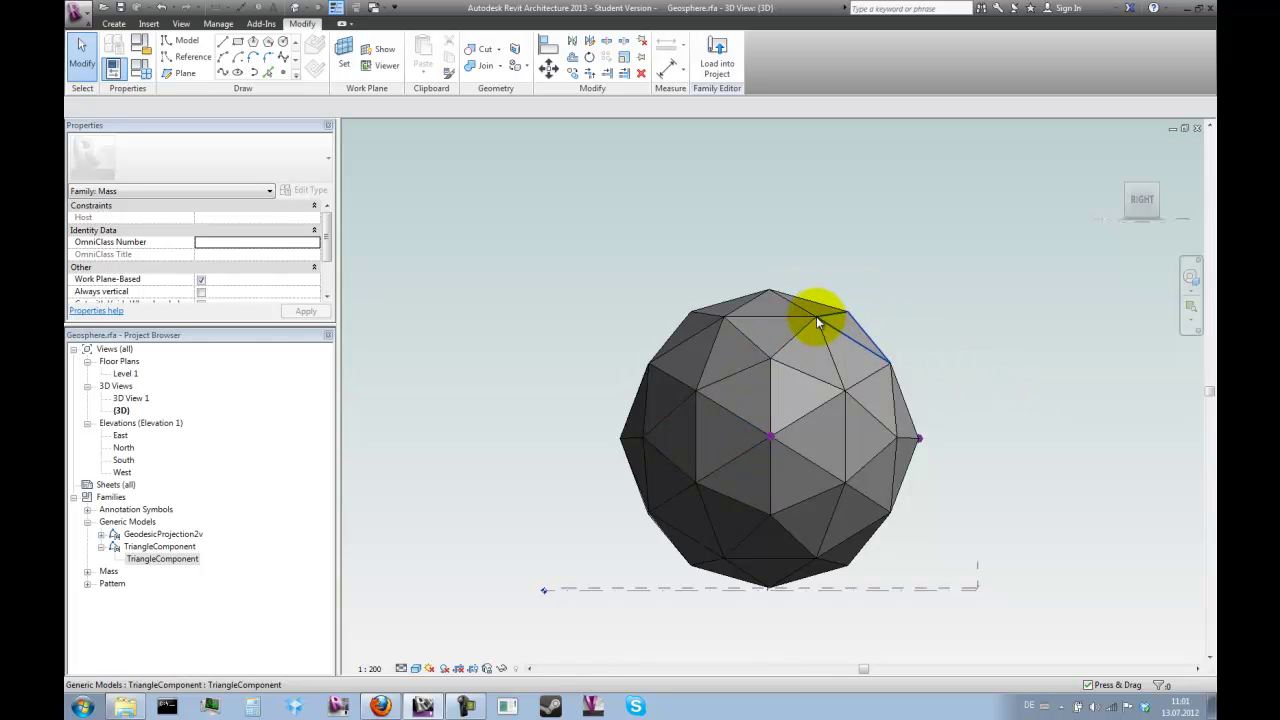
scroll(817, 318, "up", 3)
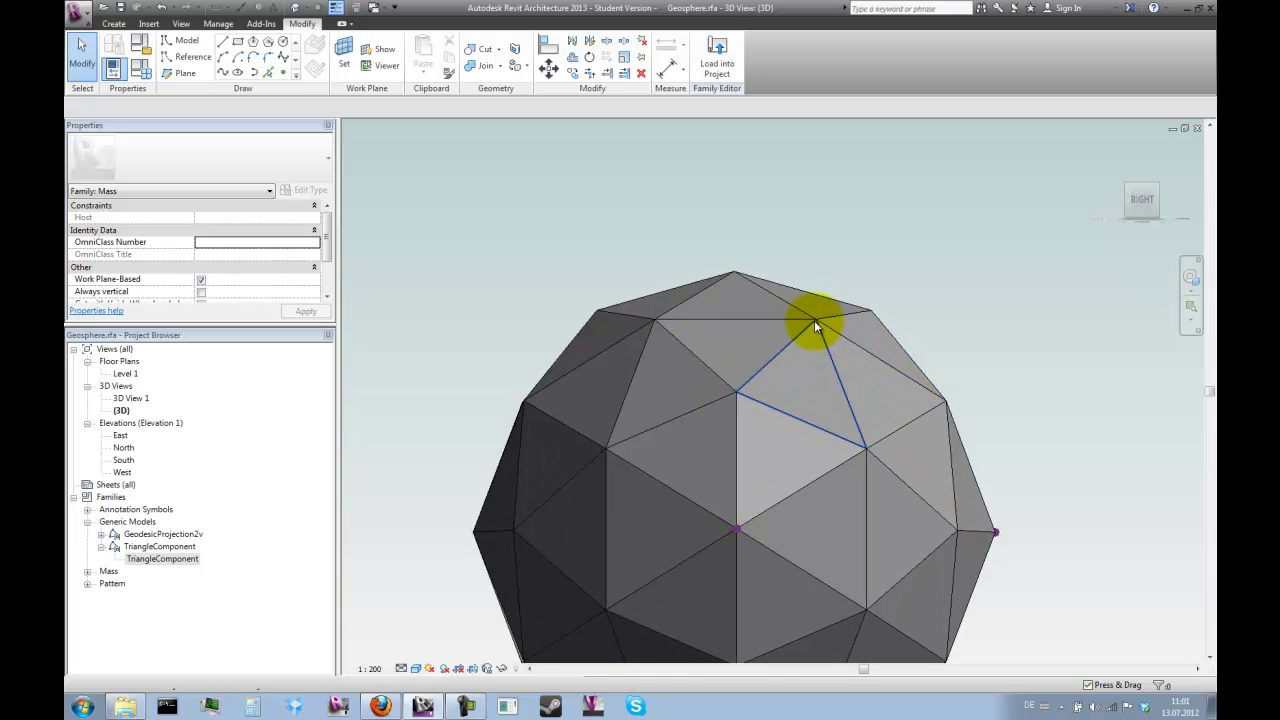
scroll(1010, 393, "down", 3)
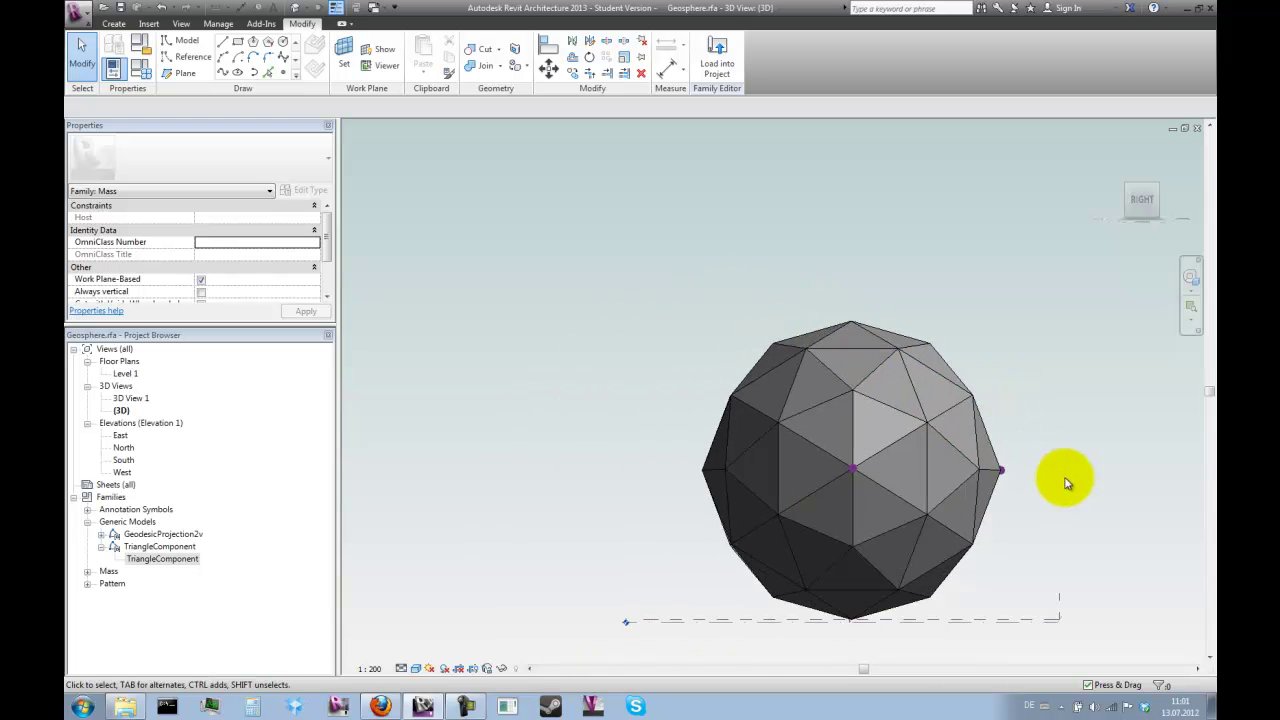
middle_click_drag(1066, 480, 945, 558, "shift")
scroll(432, 257, "down", 3)
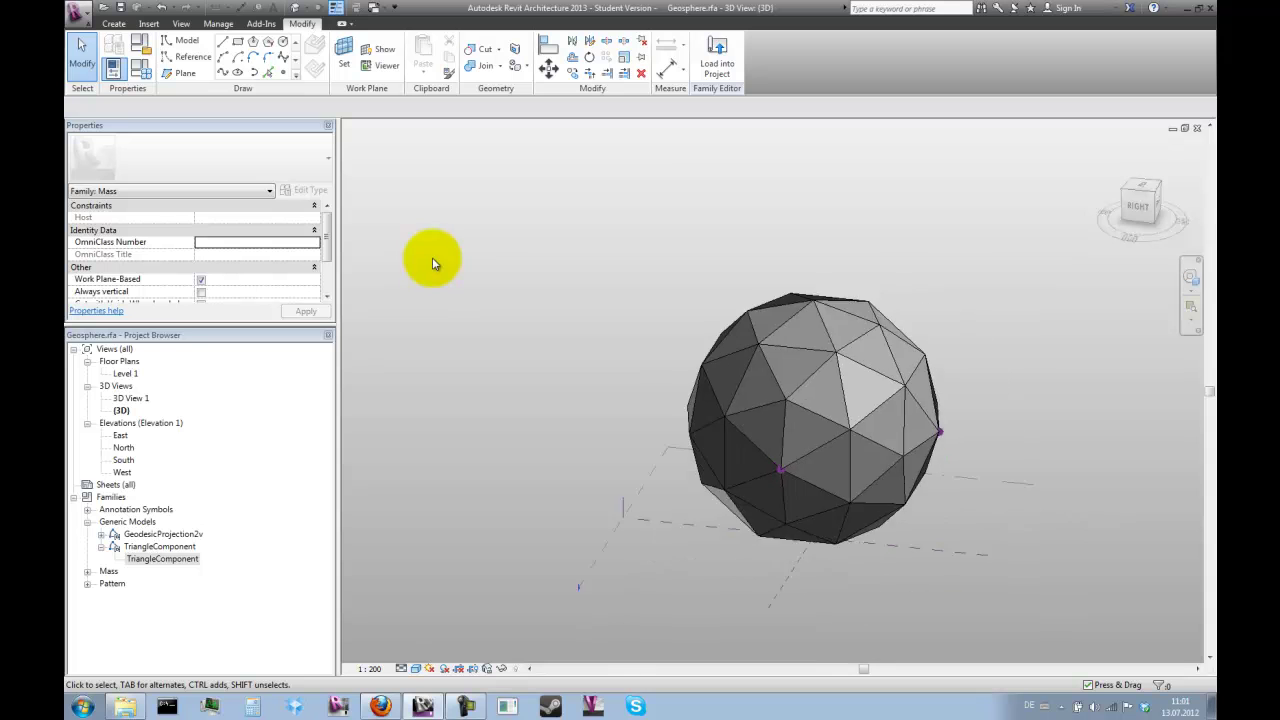
scroll(695, 383, "up", 3)
scroll(737, 360, "up", 1)
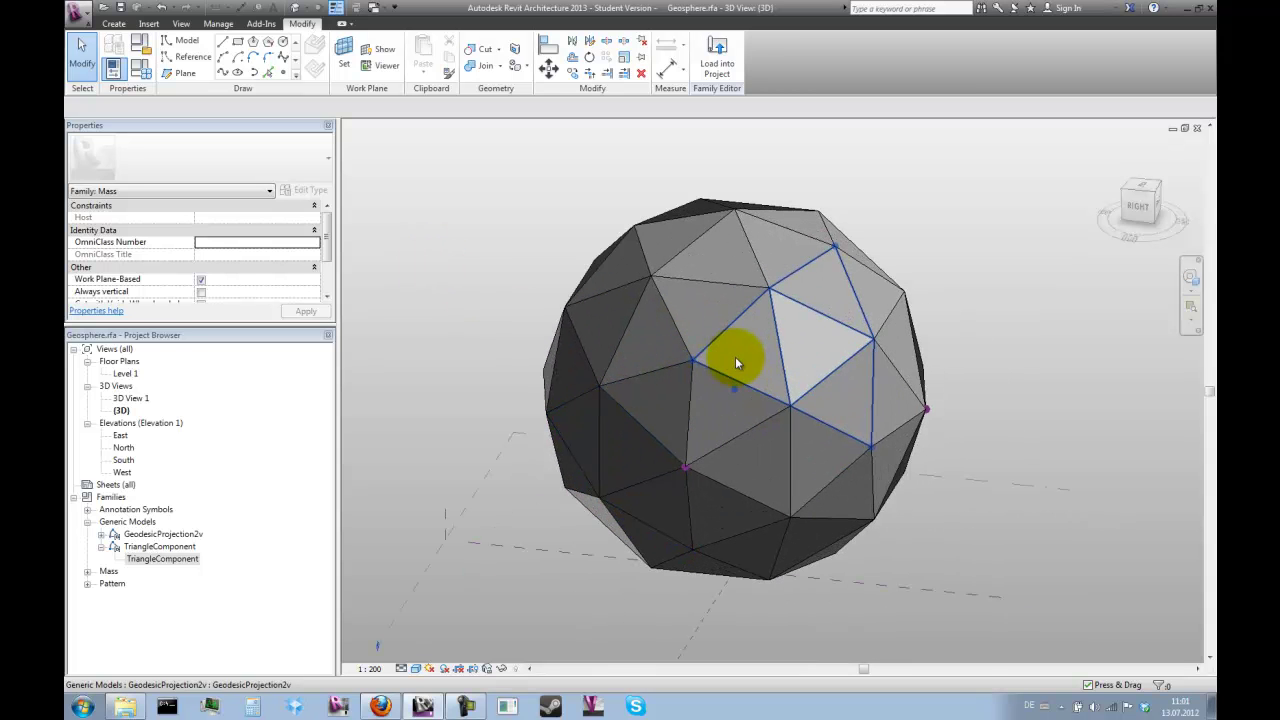
mouse_move(966, 517)
middle_mouse_down("shift")
mouse_move(915, 503)
mouse_move(951, 515)
middle_mouse_up("shift")
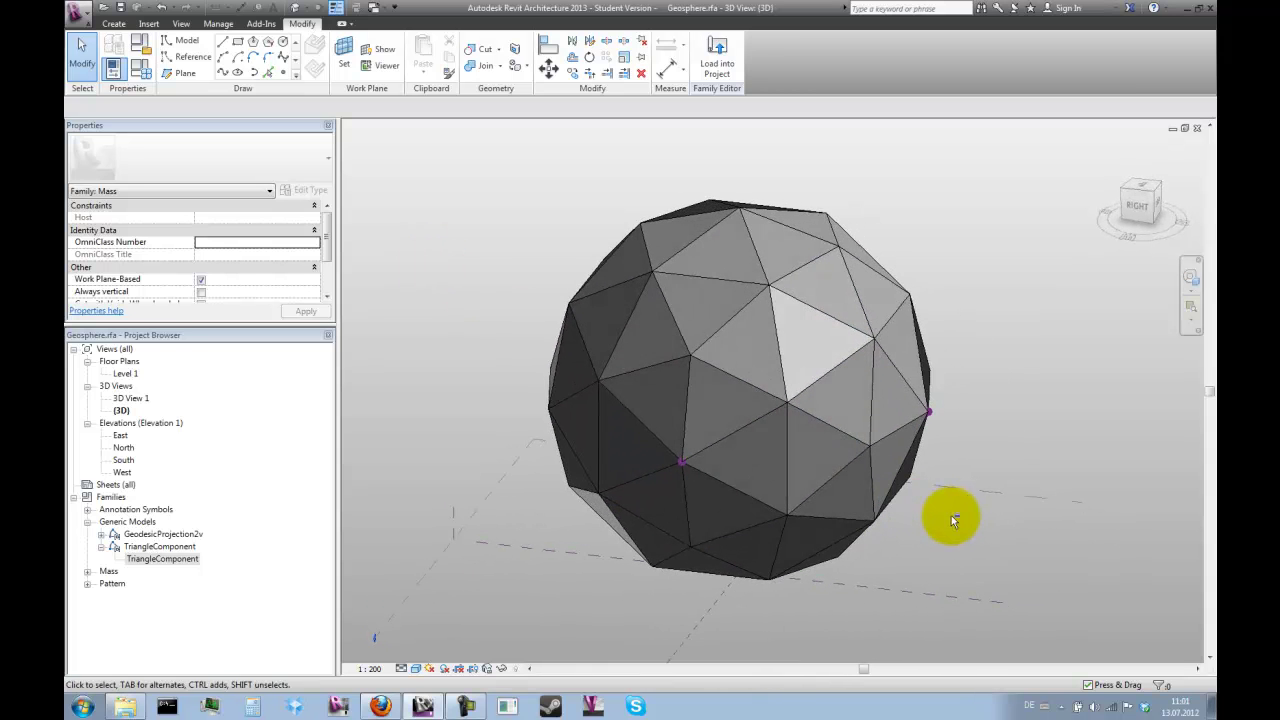